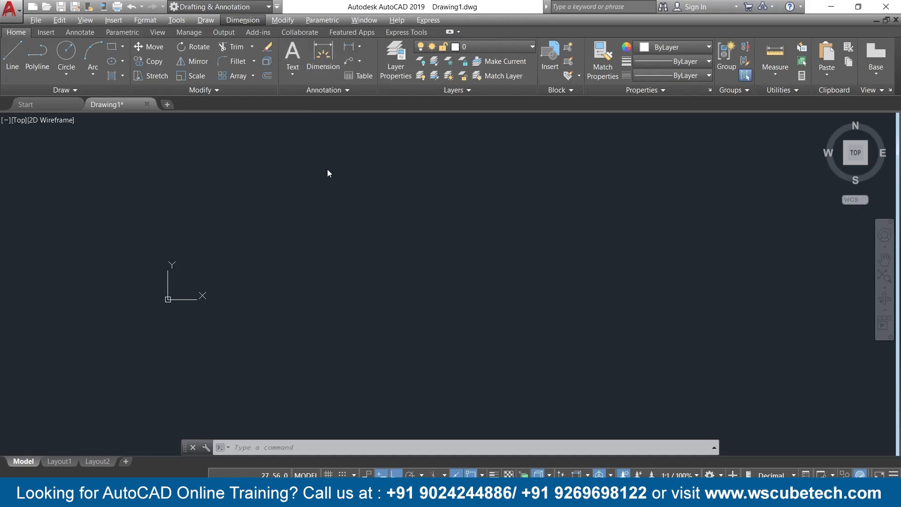
# Place the single-line text "autocad" in the empty drawing area with a height of 5 and a rotation of 0.
pyautogui.press('t')
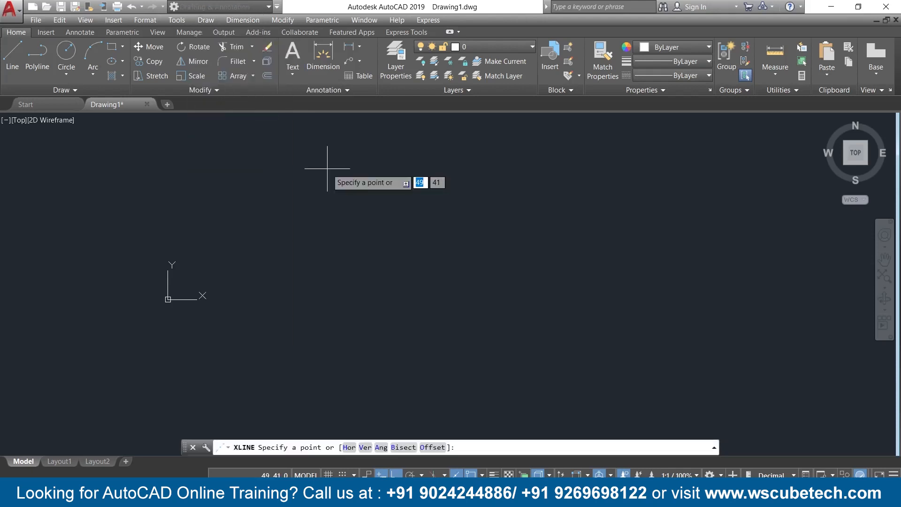
pyautogui.press('Escape')
pyautogui.write('DT')
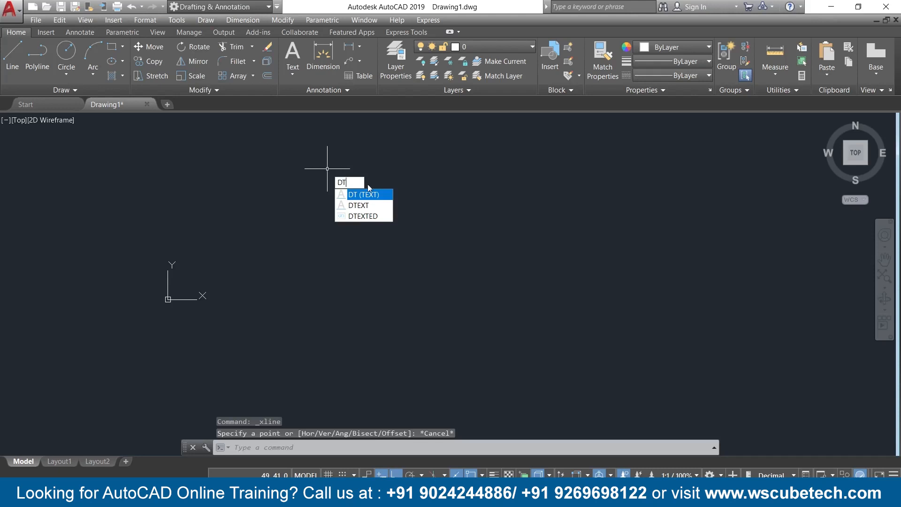
pyautogui.click(379, 197)
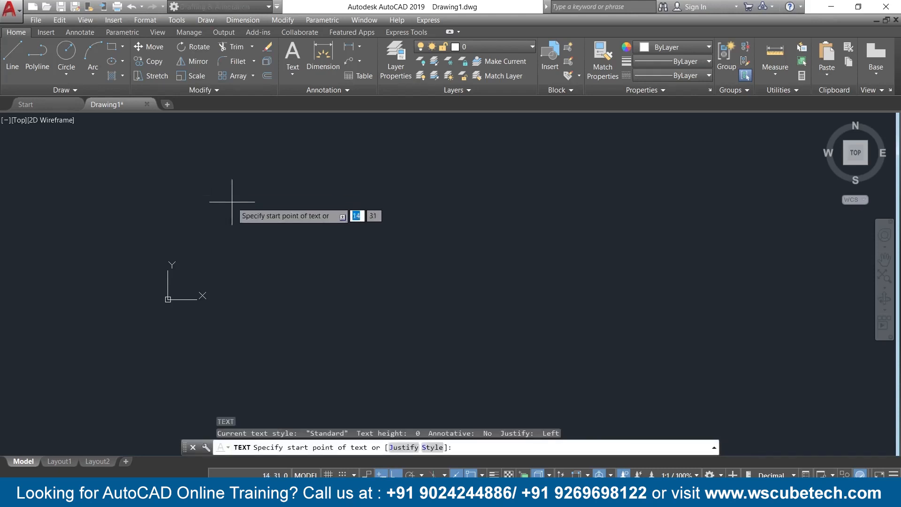
pyautogui.moveTo(311, 202); pyautogui.dragTo(196, 268, button='middle')
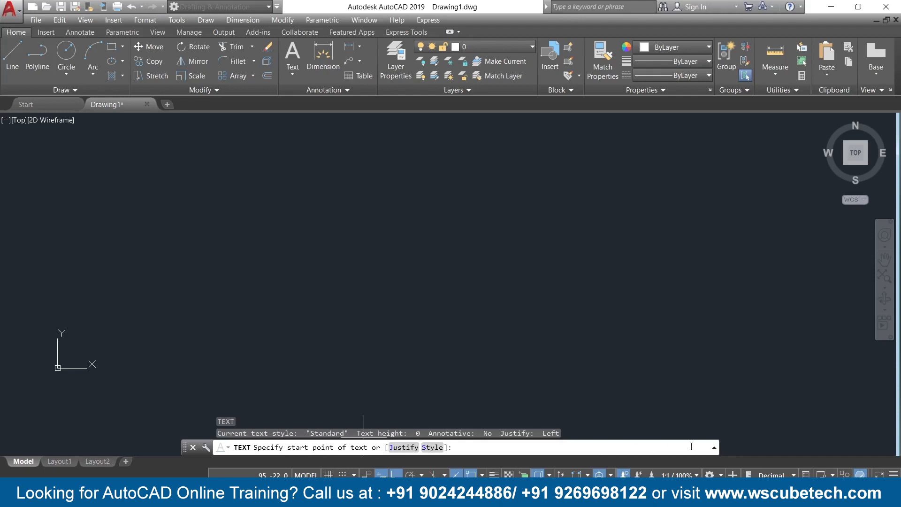
pyautogui.click(714, 450)
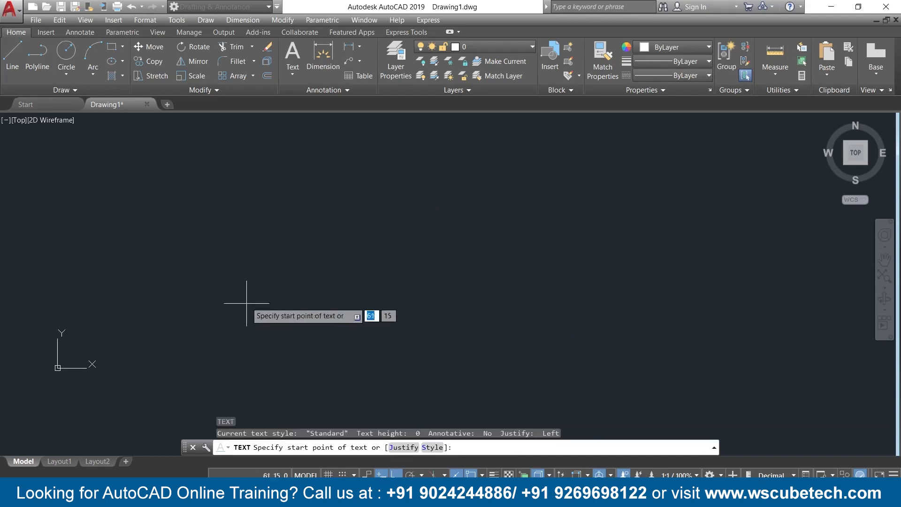
pyautogui.click(265, 215)
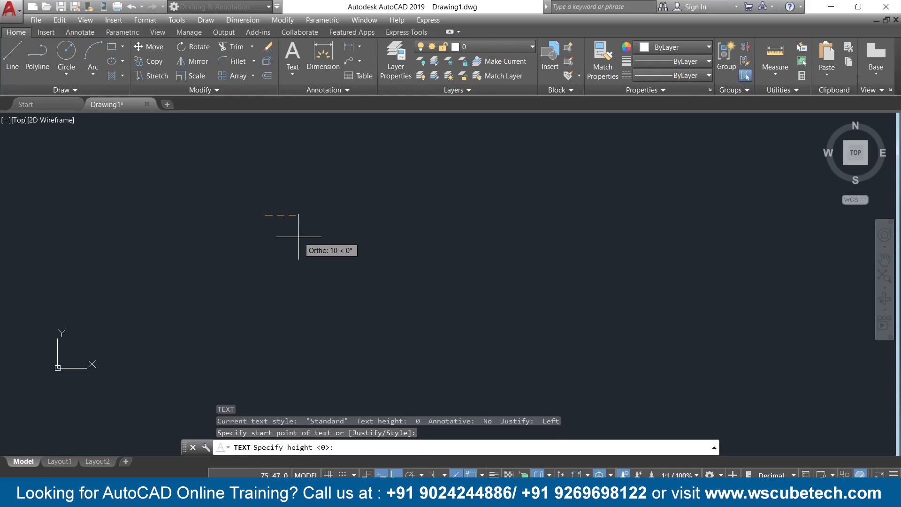
pyautogui.write('5')
pyautogui.press('Return')
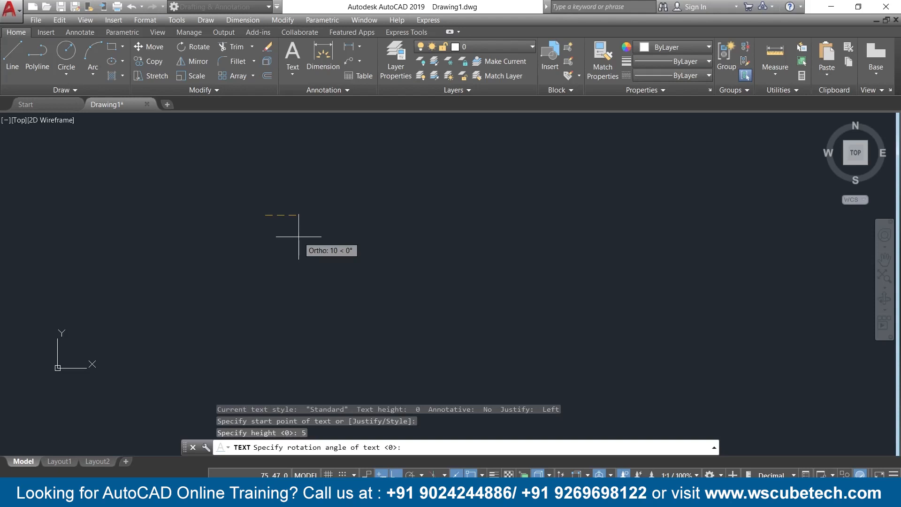
pyautogui.press('Return')
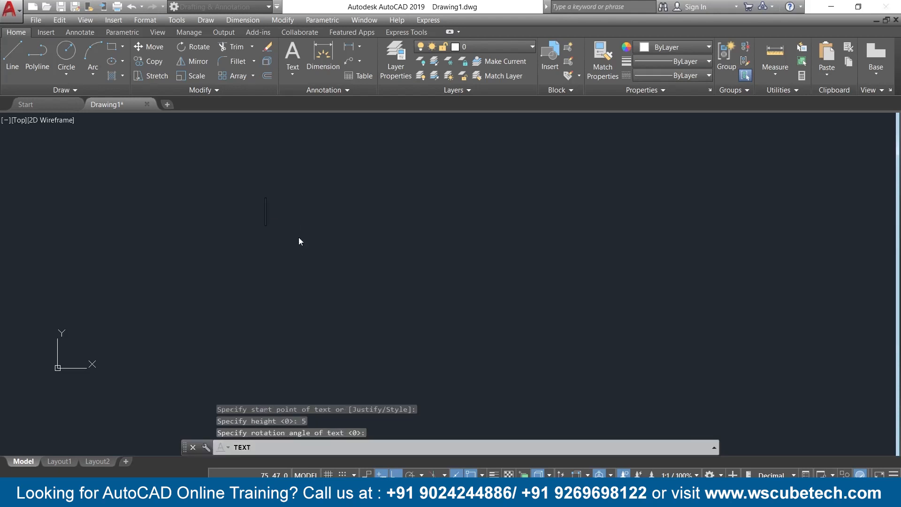
pyautogui.write('autocad')
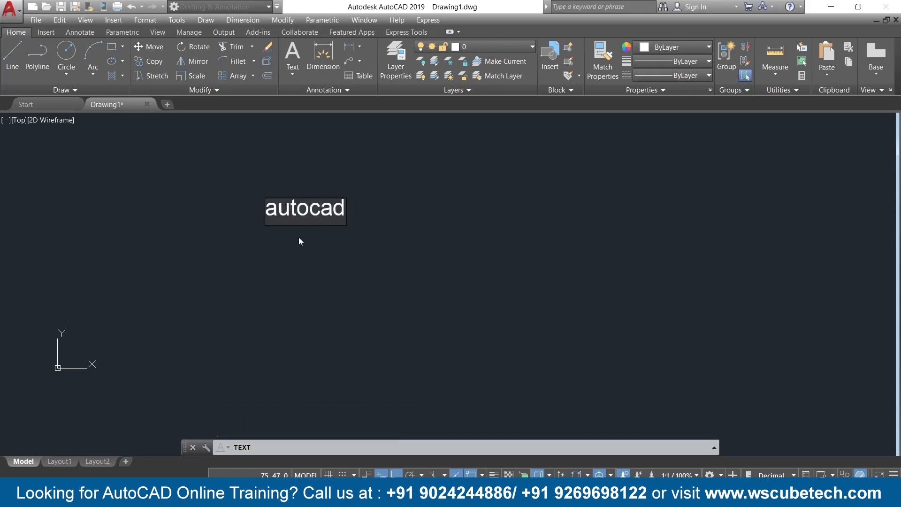
pyautogui.press('Return')
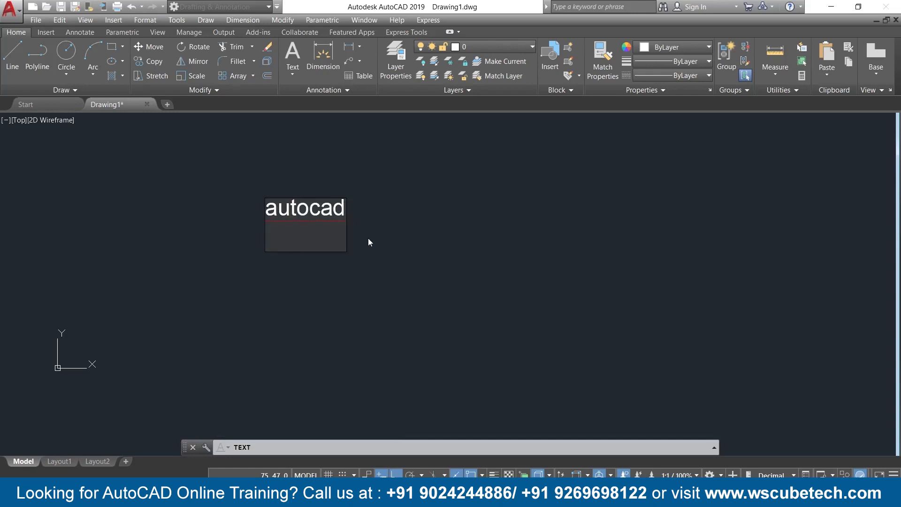
pyautogui.click(398, 249)
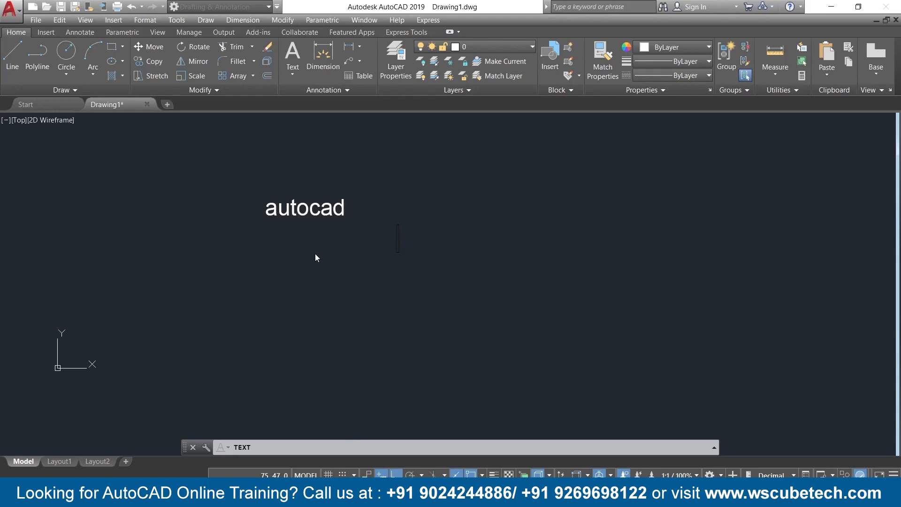
pyautogui.press('Return')
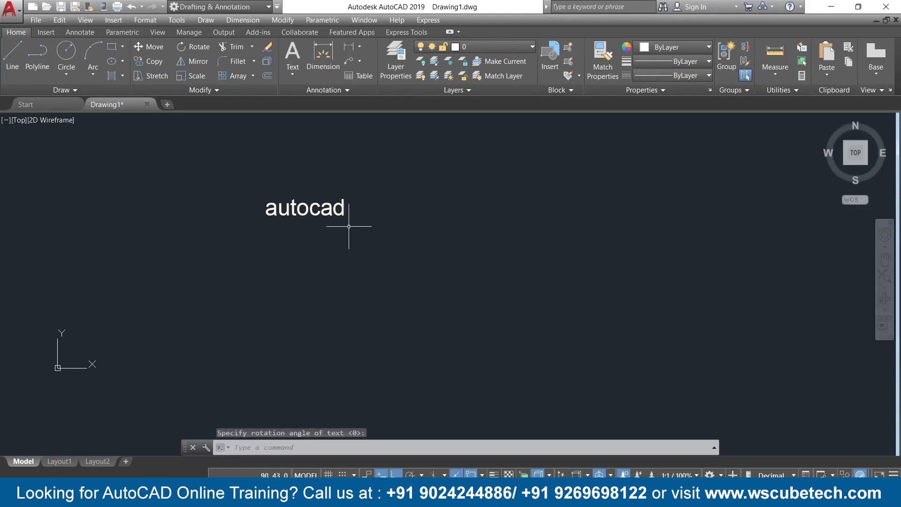
# Draw a circle by centre and radius just to the left of the "autocad" text.
pyautogui.click(68, 72)
pyautogui.click(93, 94)
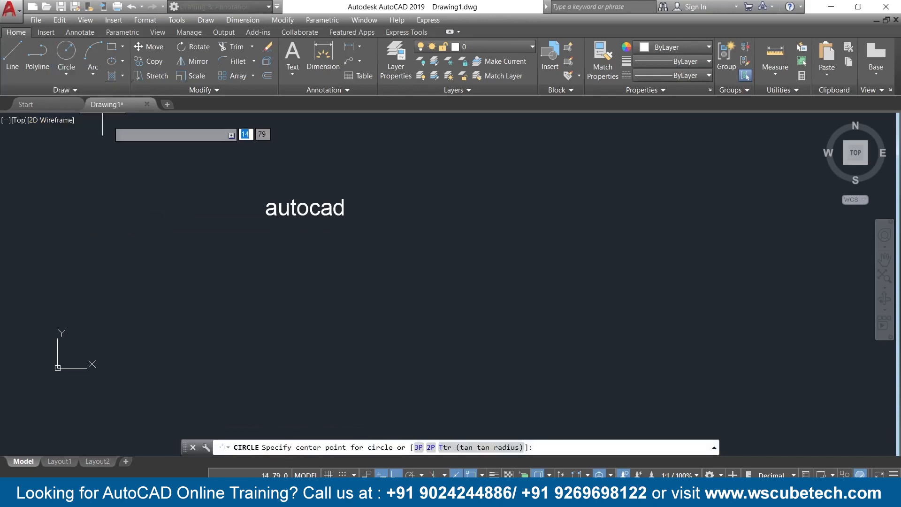
pyautogui.click(191, 209)
pyautogui.click(233, 215)
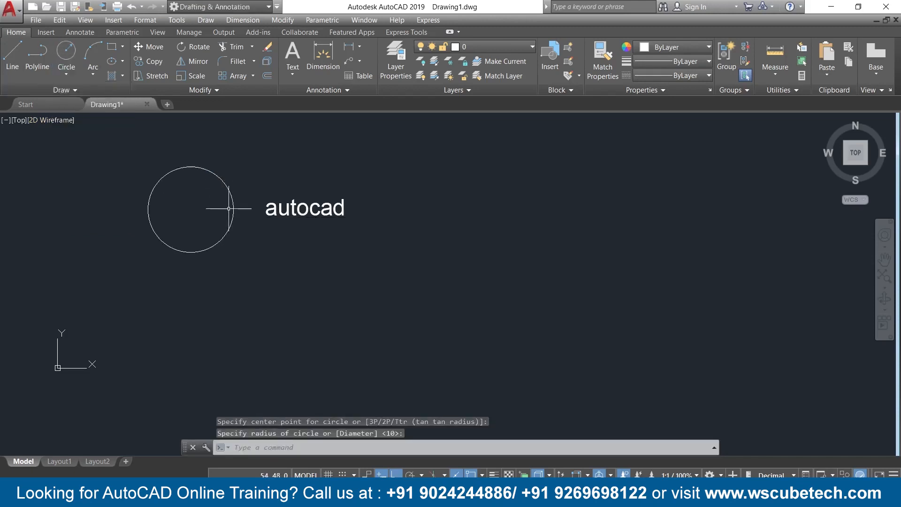
# Draw a single horizontal line below the circle, slightly wider than the circle.
pyautogui.click(13, 55)
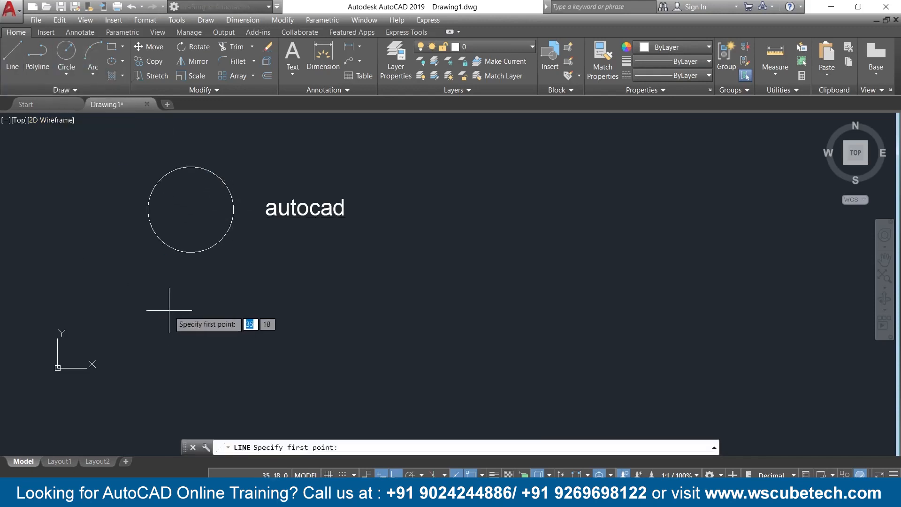
pyautogui.click(139, 298)
pyautogui.click(246, 313)
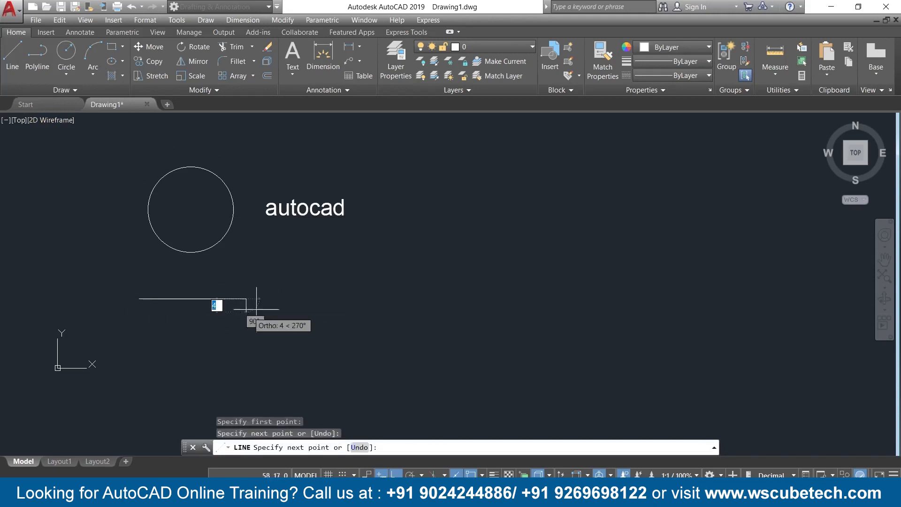
pyautogui.press('Return')
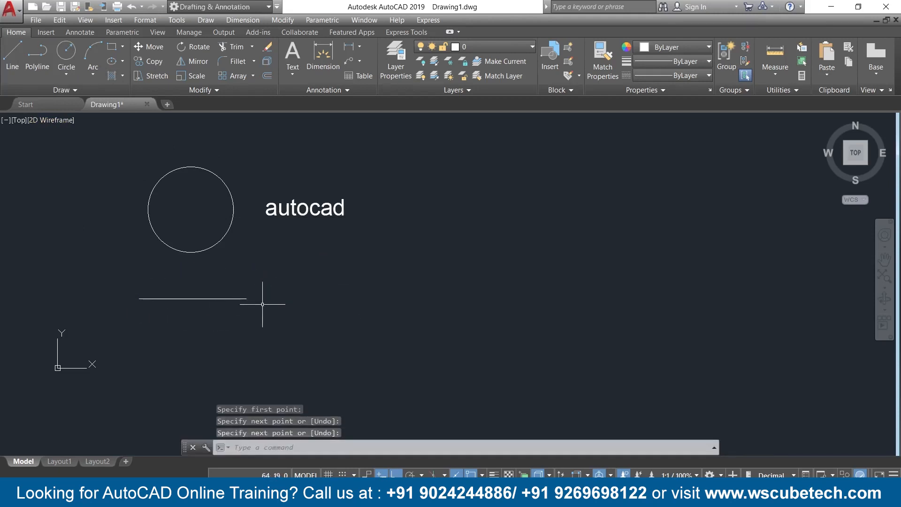
# Add the single-line text "line" just past the right end of the horizontal line, with height 5 and rotation 0.
pyautogui.click(295, 68)
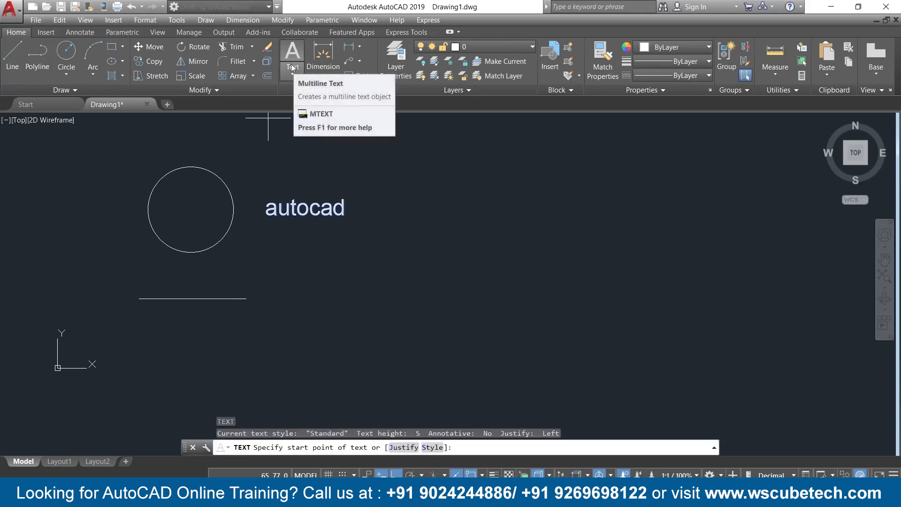
pyautogui.click(265, 284)
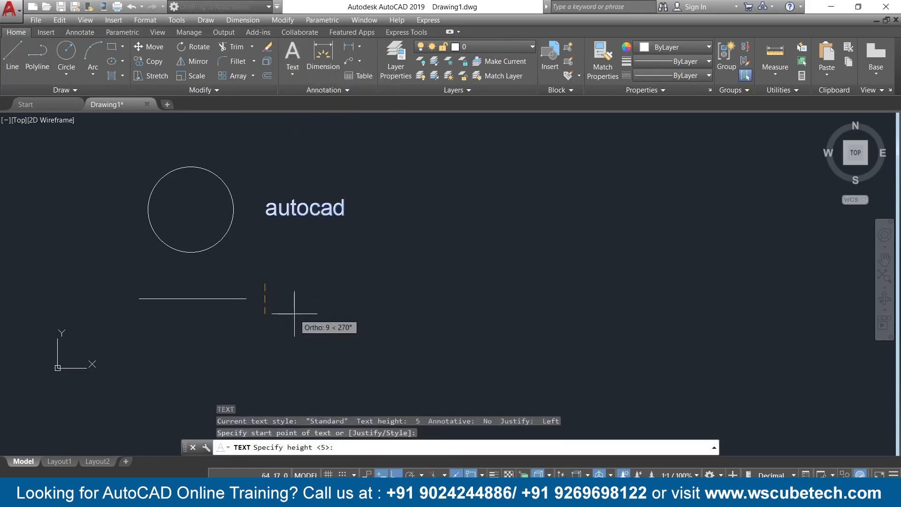
pyautogui.press('Return')
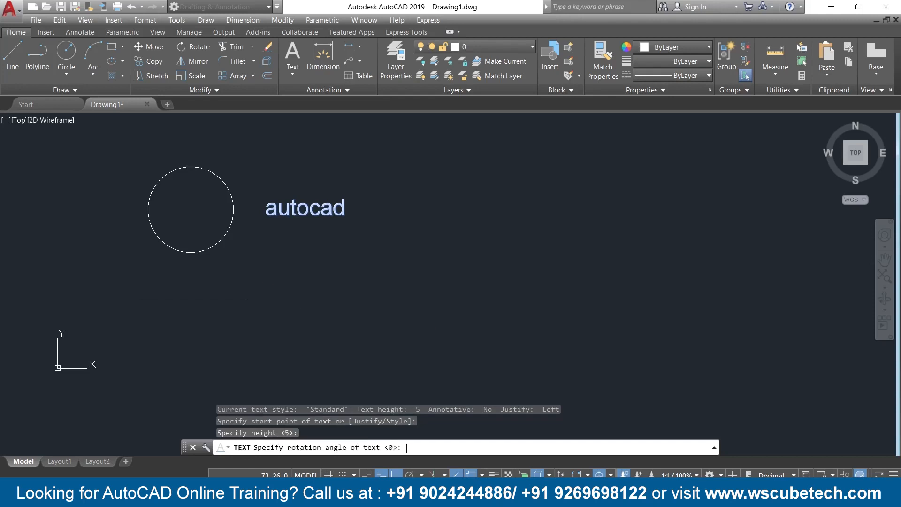
pyautogui.press('Return')
pyautogui.write('line')
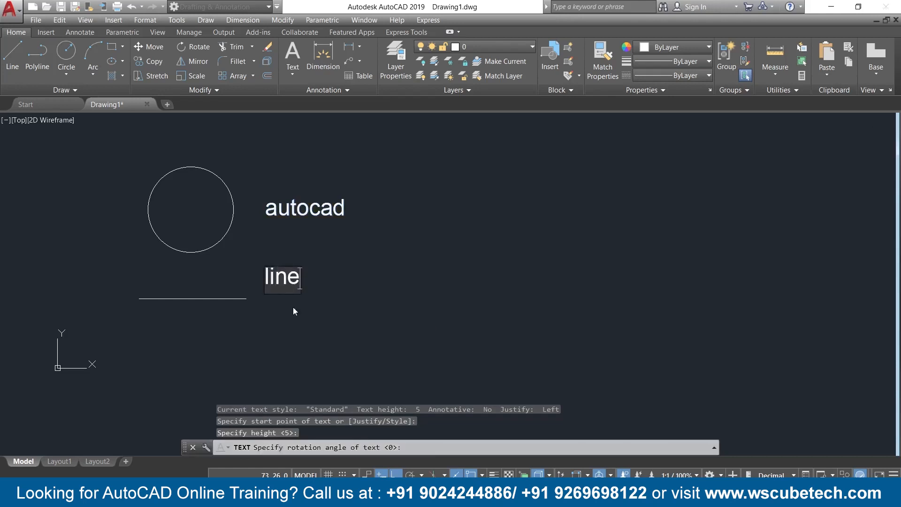
pyautogui.press('Return')
pyautogui.press('Return')
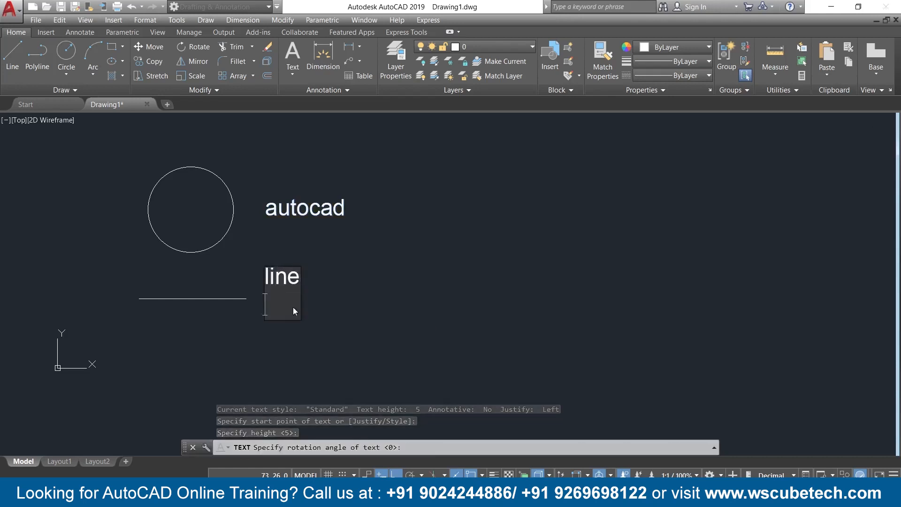
# Move the "line" text straight down by its grip so it sits level with the horizontal line.
pyautogui.click(285, 279)
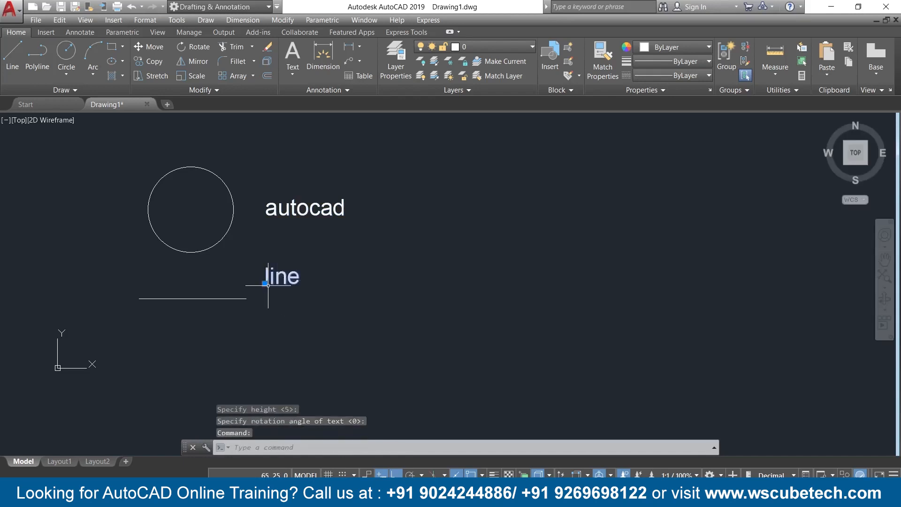
pyautogui.click(264, 284)
pyautogui.click(265, 304)
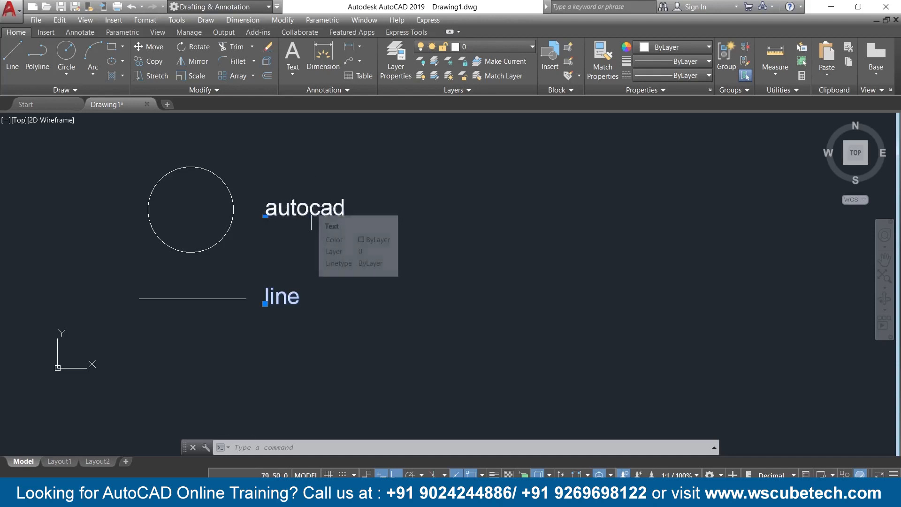
# Review the quick properties of the "autocad" and "line" texts together and close them.
pyautogui.click(312, 207)
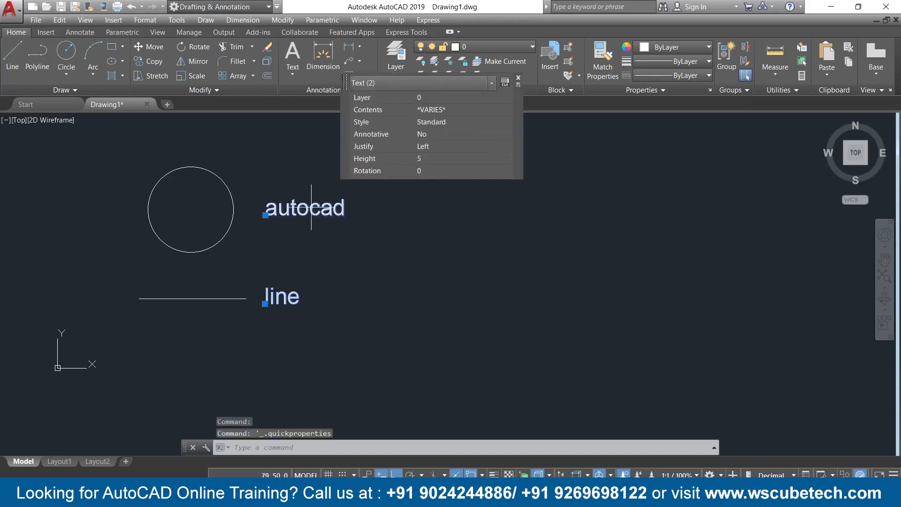
pyautogui.click(518, 78)
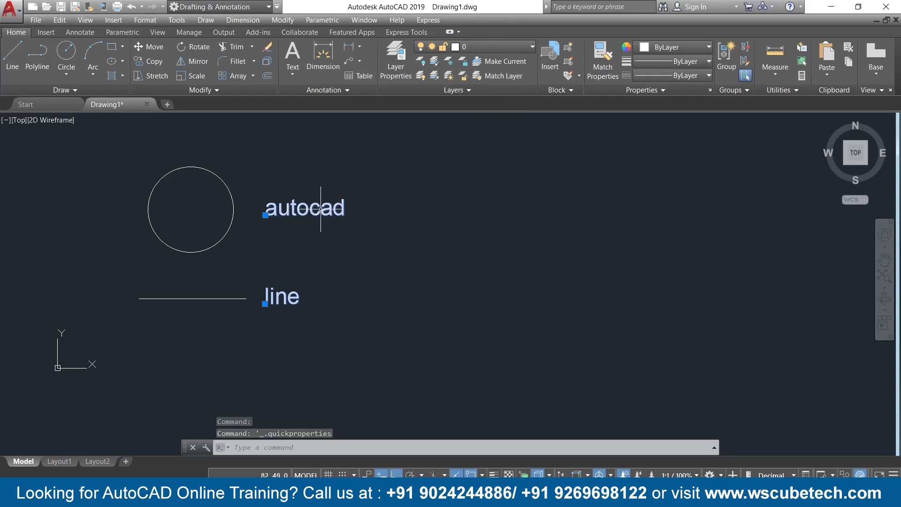
pyautogui.moveTo(321, 208)
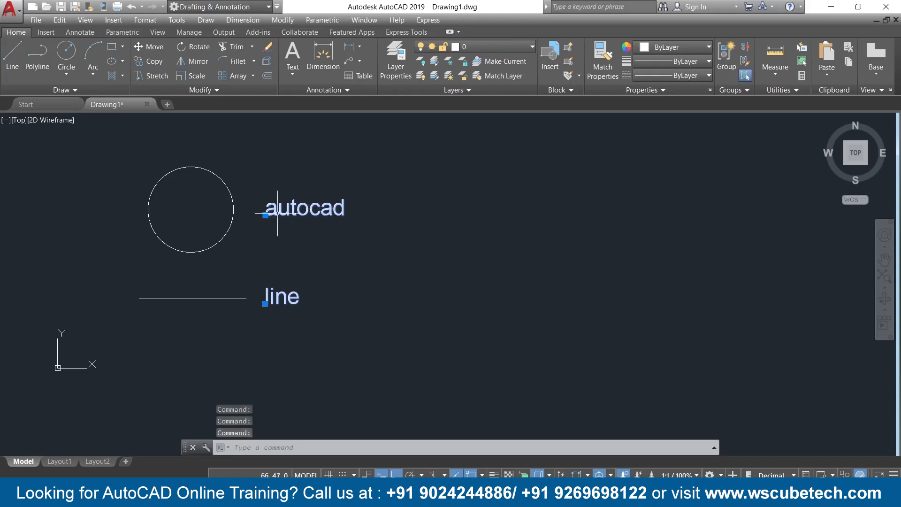
# Change the content of the text beside the circle to "auto" and end text editing.
pyautogui.doubleClick(297, 208)
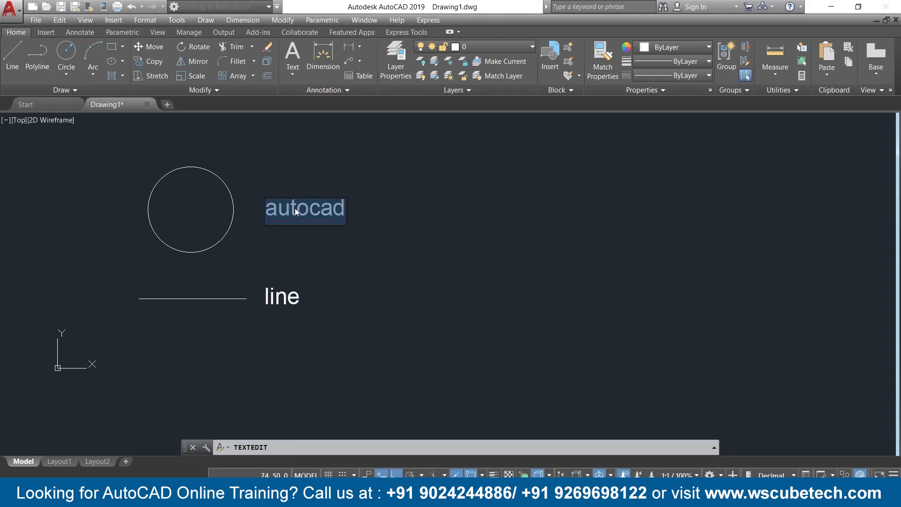
pyautogui.write('auto')
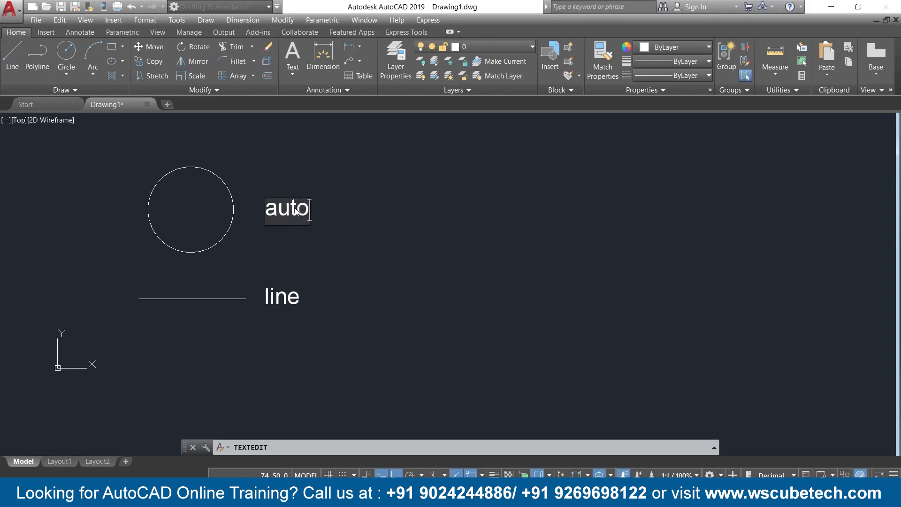
pyautogui.press('Return')
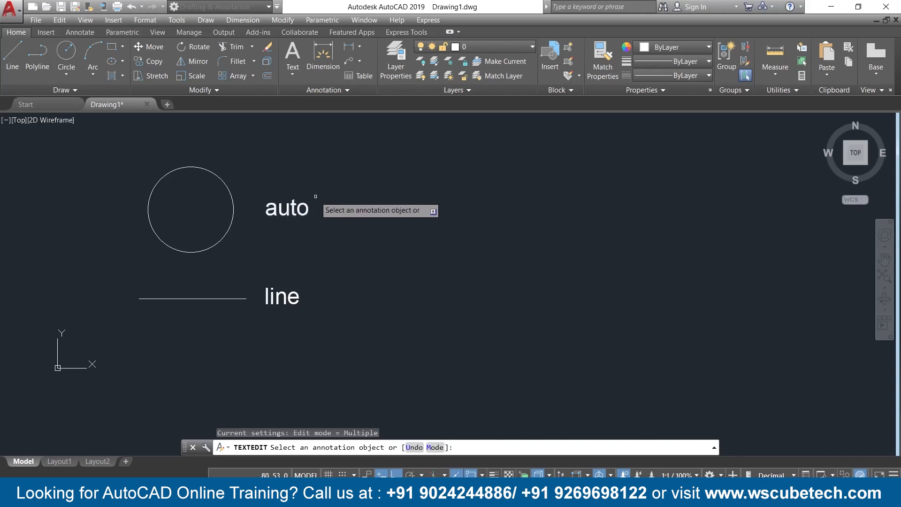
pyautogui.press('Escape')
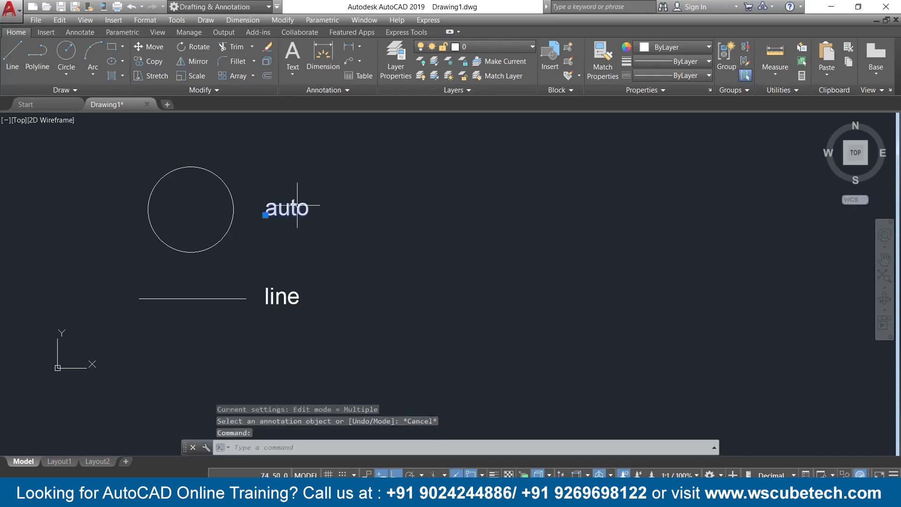
# Replace the content of the text beside the circle with "cad" and end text editing.
pyautogui.doubleClick(299, 210)
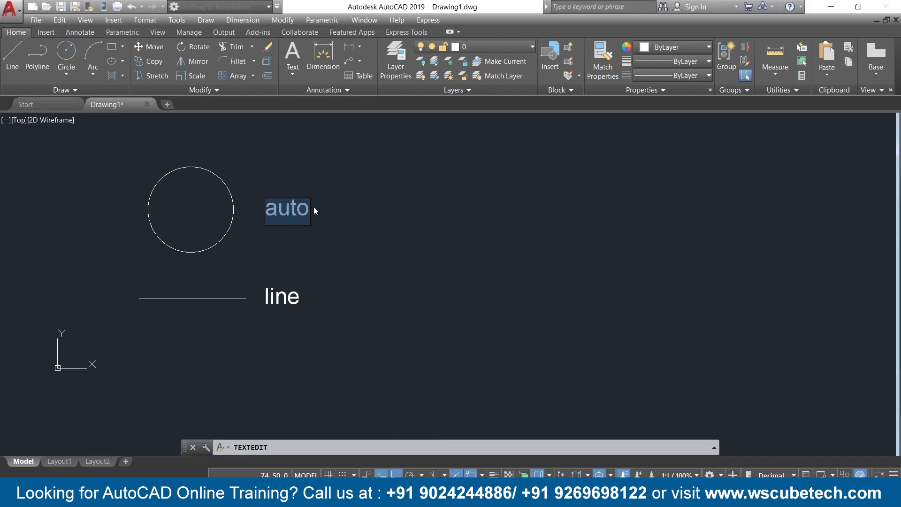
pyautogui.write('cad')
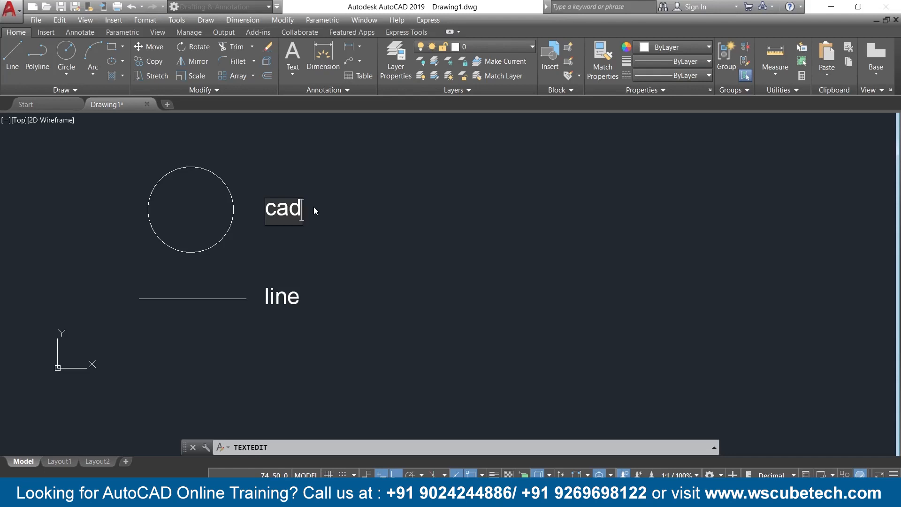
pyautogui.click(314, 206)
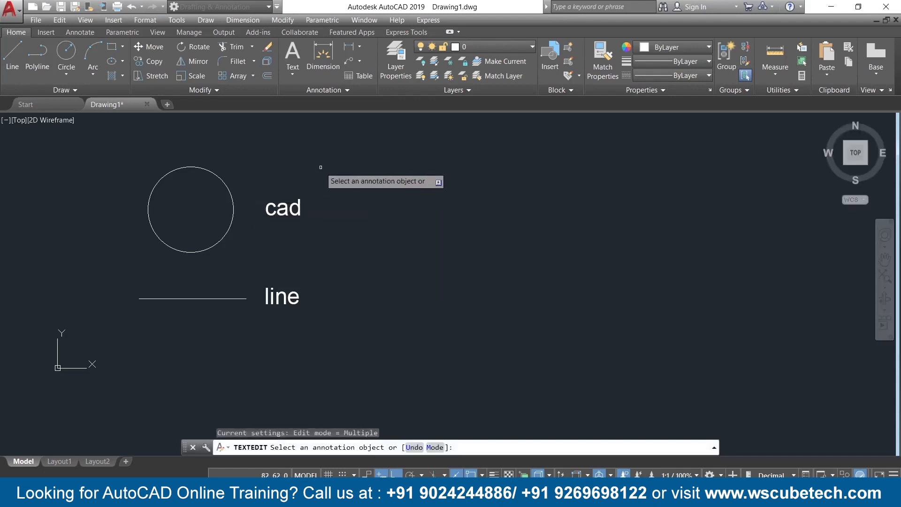
pyautogui.press('Escape')
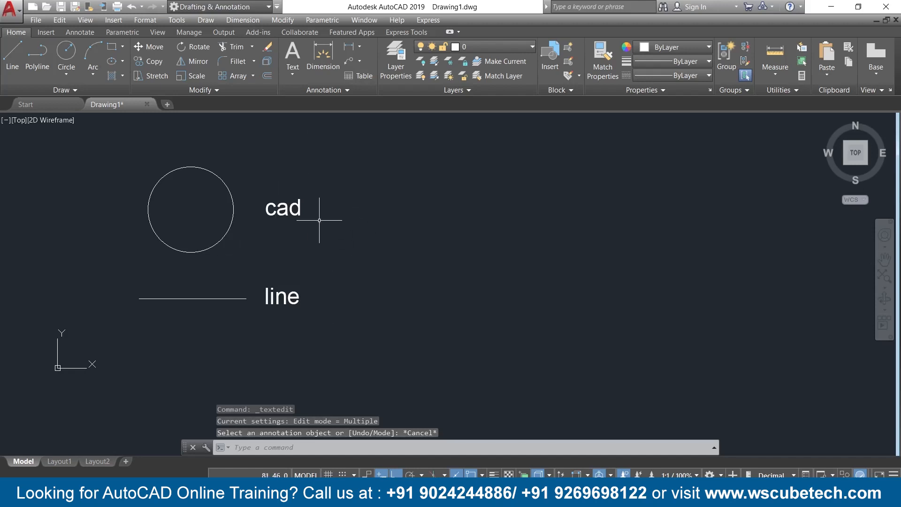
# Create the multiline text "cchh" in a text box well to the right of the "cad" label and close the editor.
pyautogui.click(293, 75)
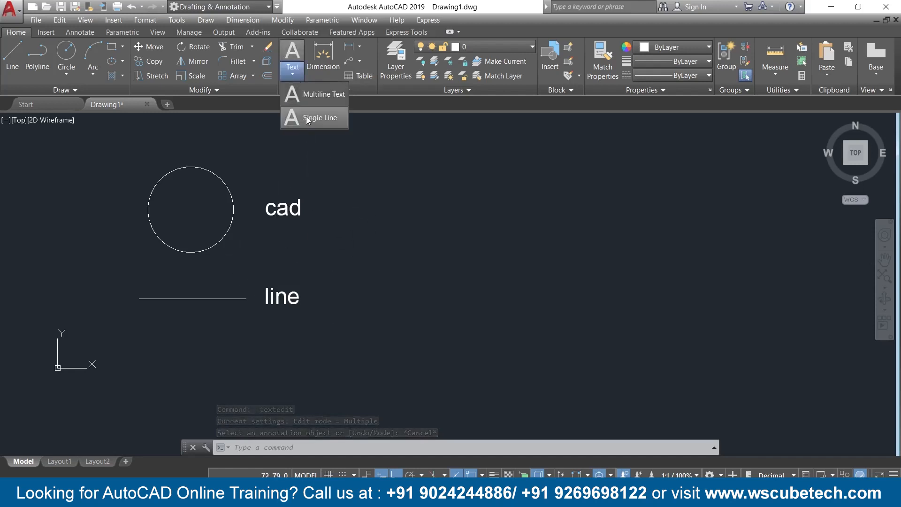
pyautogui.click(314, 96)
pyautogui.click(446, 199)
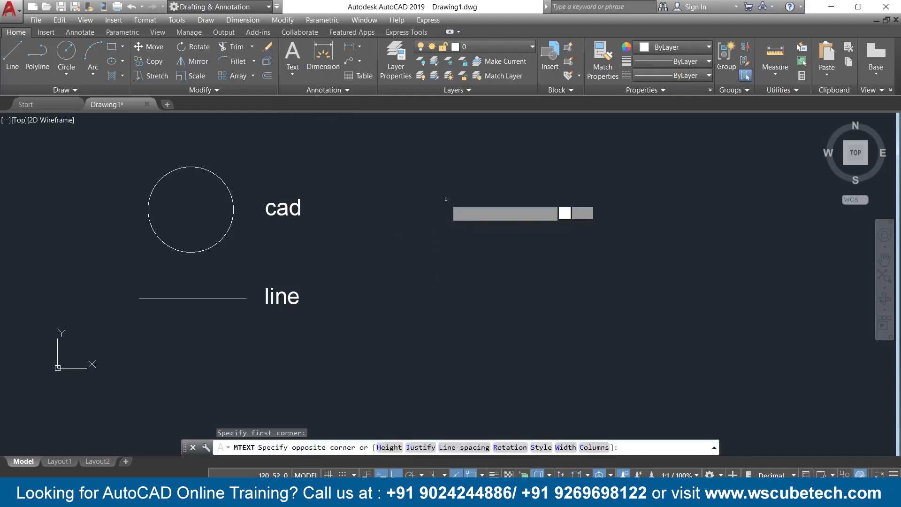
pyautogui.click(561, 227)
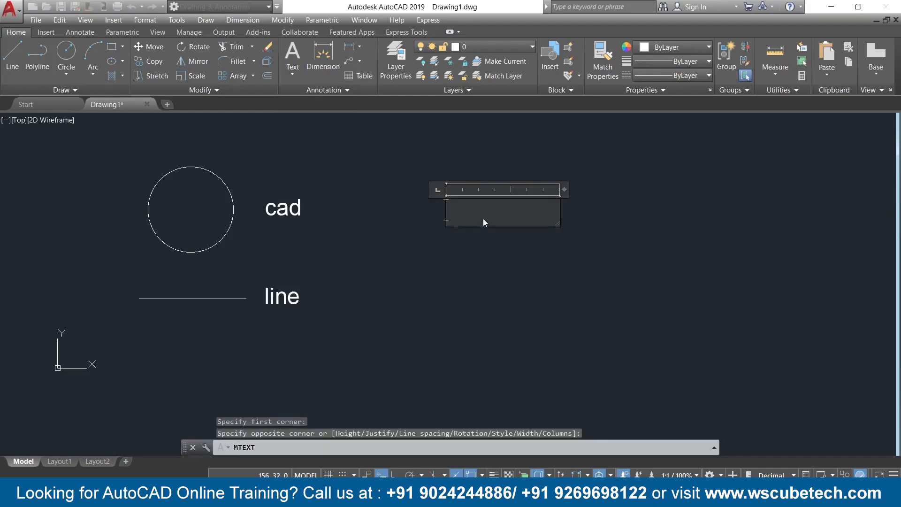
pyautogui.write('cchh')
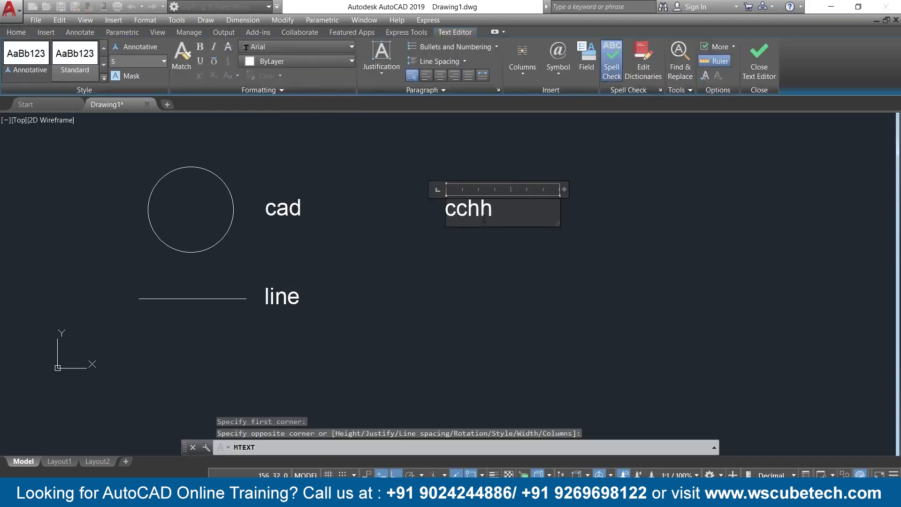
pyautogui.click(759, 56)
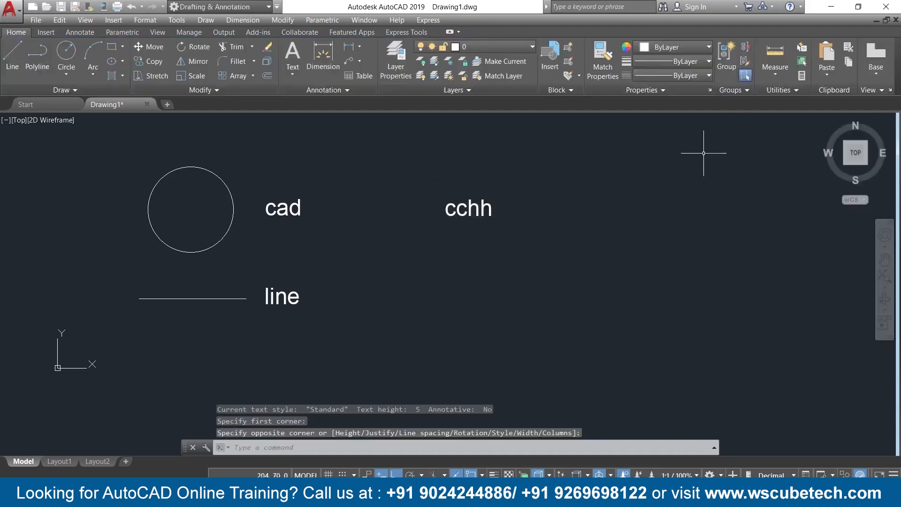
# Append "sdjshjd" to the "cchh" multiline text and close the editor.
pyautogui.doubleClick(489, 209)
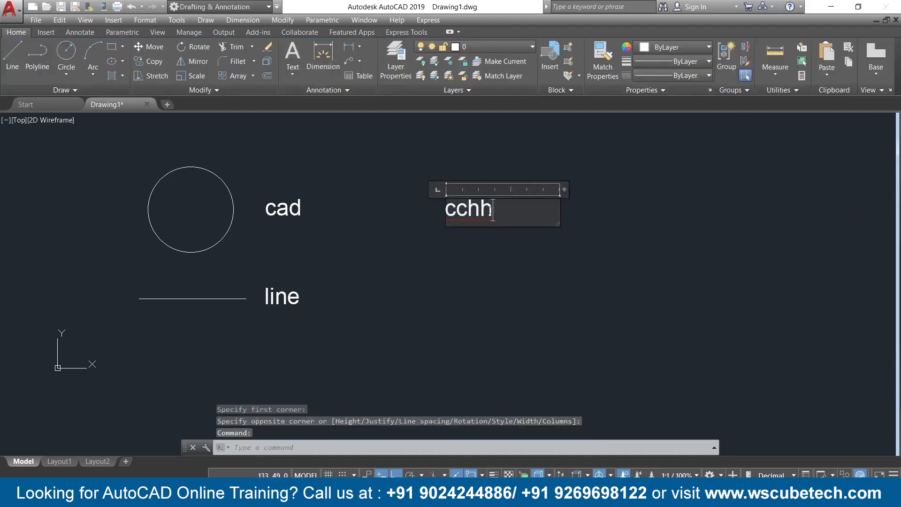
pyautogui.write('sdjshjd')
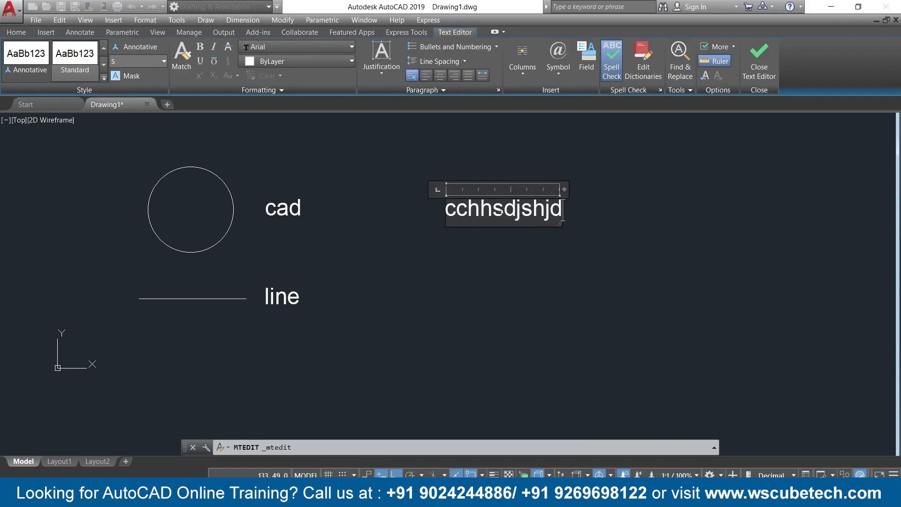
pyautogui.click(751, 61)
# Erase the multiline text and all remaining shapes and labels to empty the drawing.
pyautogui.click(584, 187)
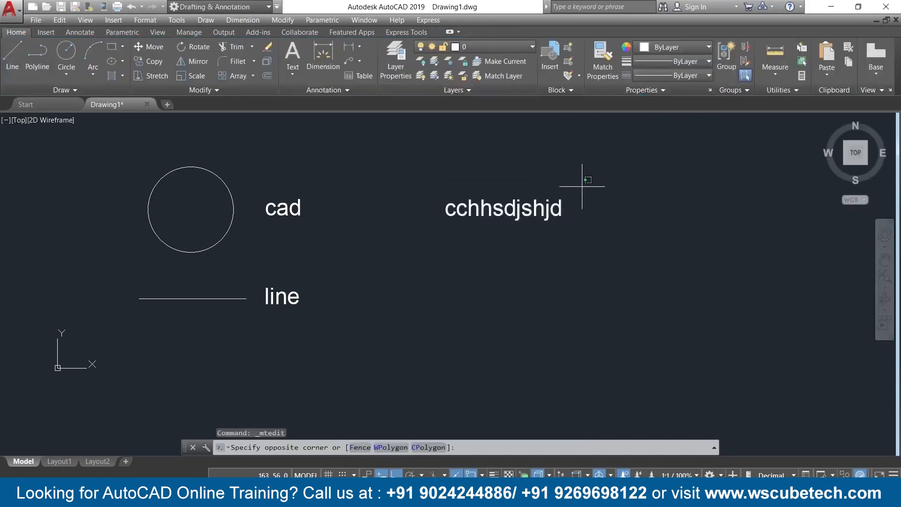
pyautogui.click(449, 226)
pyautogui.press('Delete')
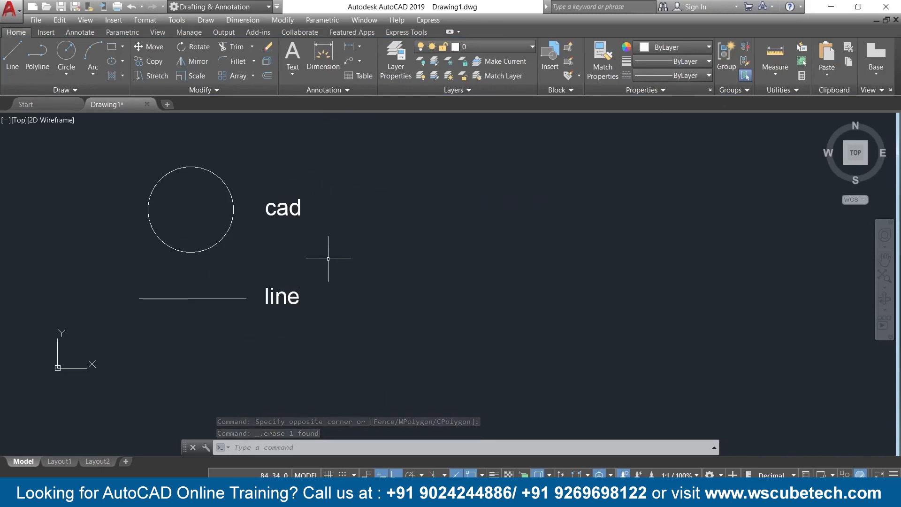
pyautogui.hotkey('ctrl', 'a')
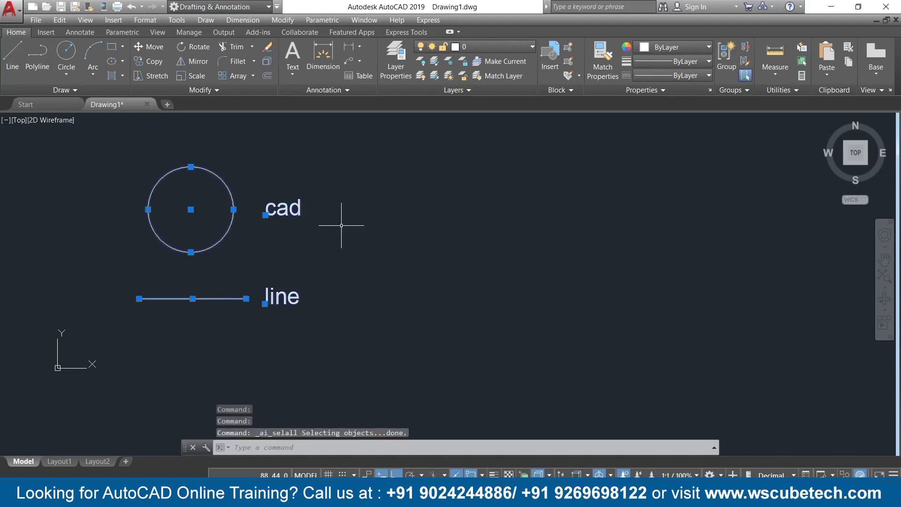
pyautogui.press('Delete')
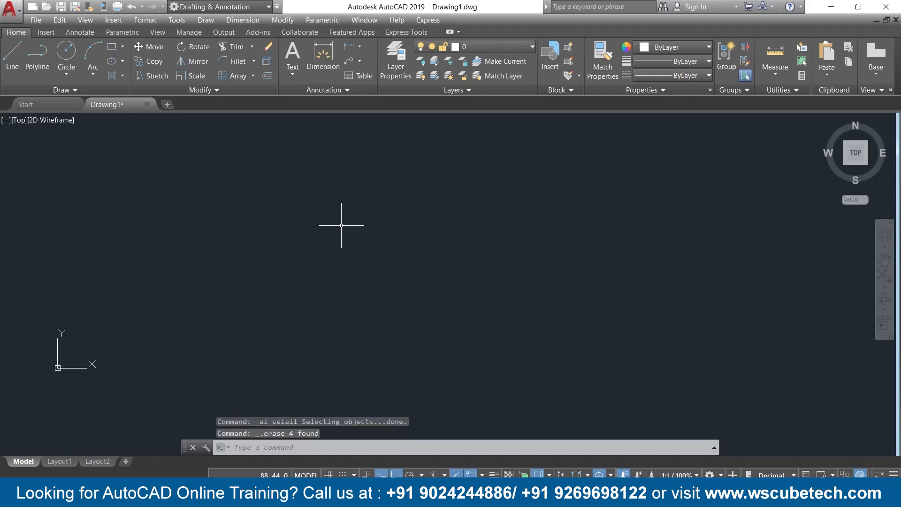
# Draw a single horizontal line in the empty drawing area and erase it.
pyautogui.click(13, 57)
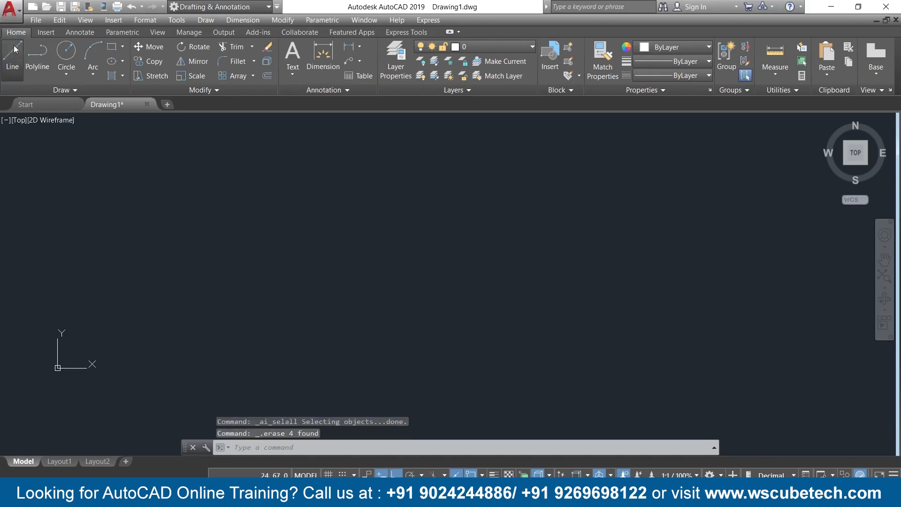
pyautogui.click(212, 200)
pyautogui.click(423, 200)
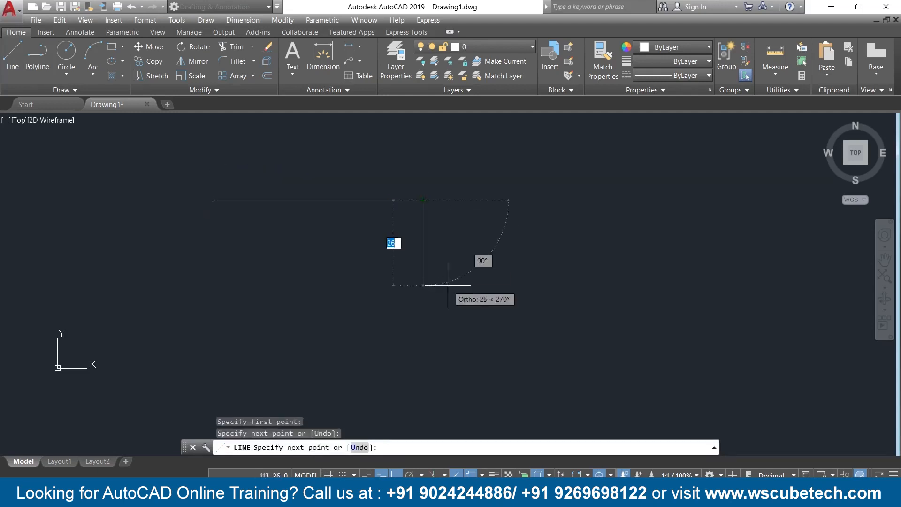
pyautogui.press('Return')
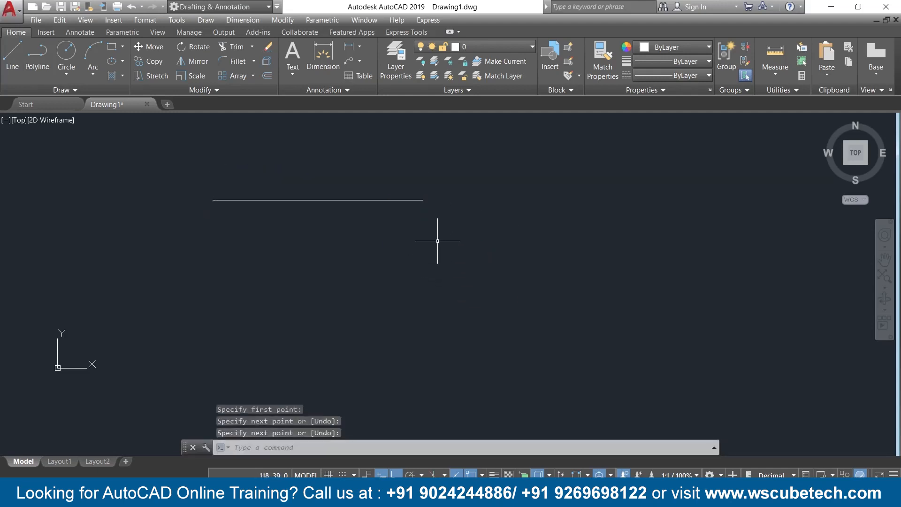
pyautogui.click(411, 199)
pyautogui.press('Delete')
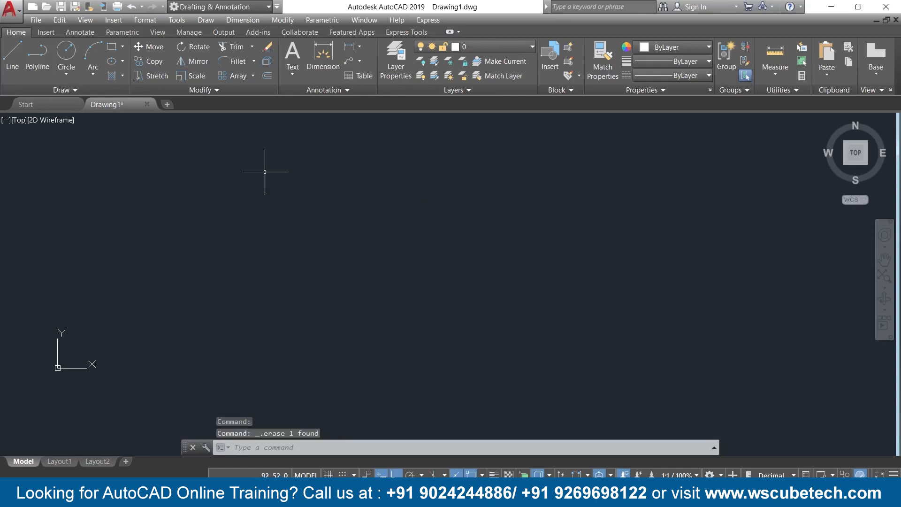
# Draw a single horizontal line to the right starting near coordinates 43, 44 and end the Line command.
pyautogui.click(10, 66)
pyautogui.click(195, 226)
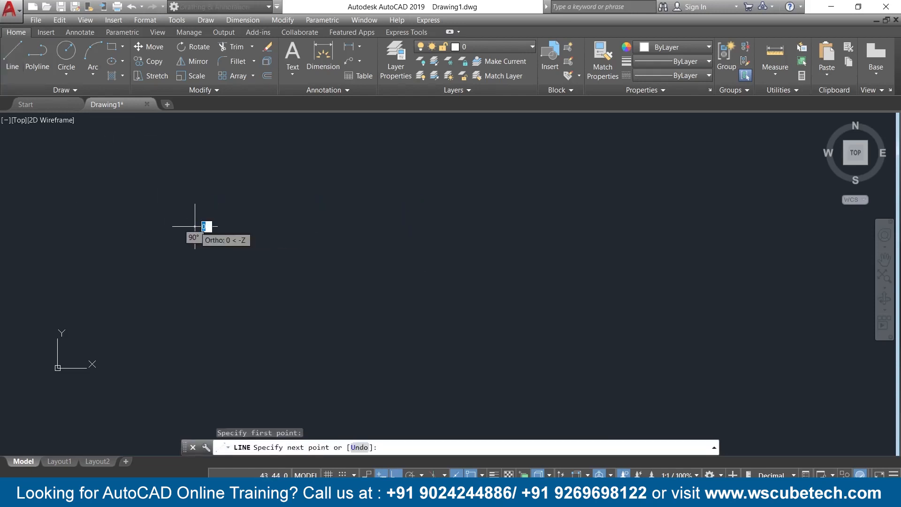
pyautogui.click(368, 227)
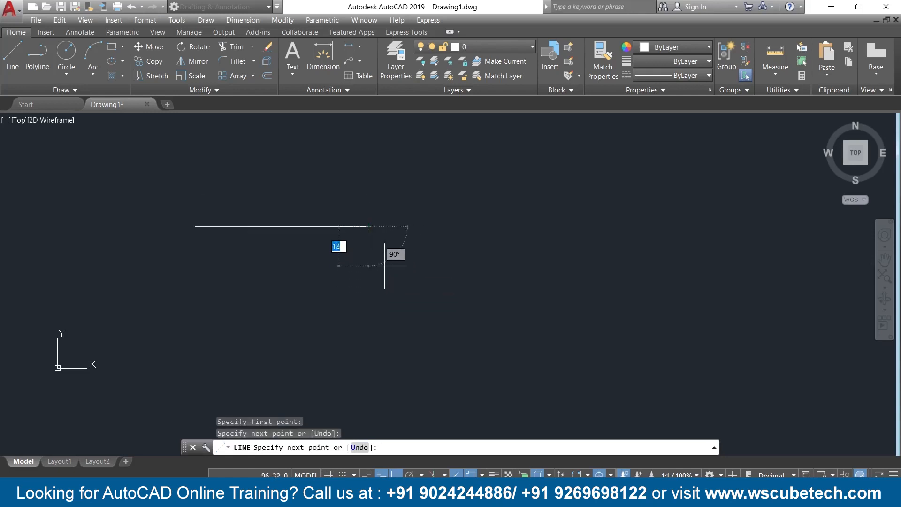
pyautogui.press('Return')
pyautogui.click(266, 76)
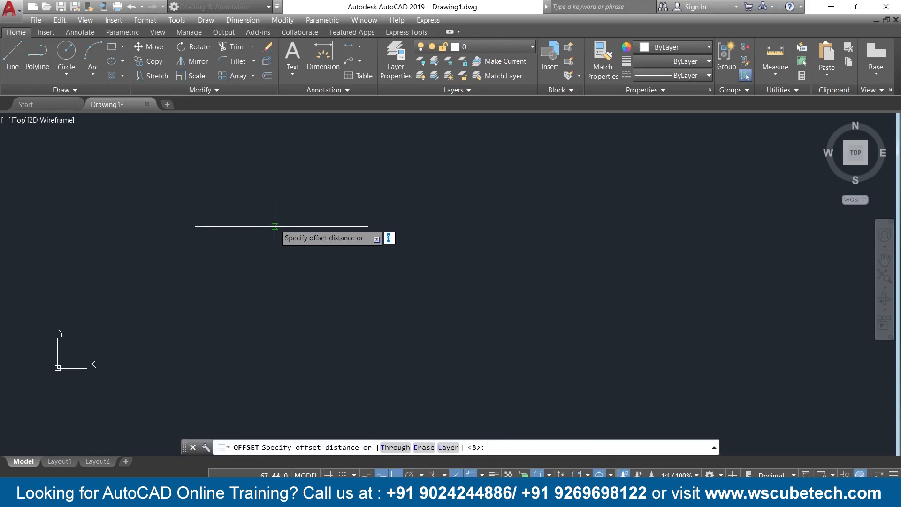
pyautogui.press('Return')
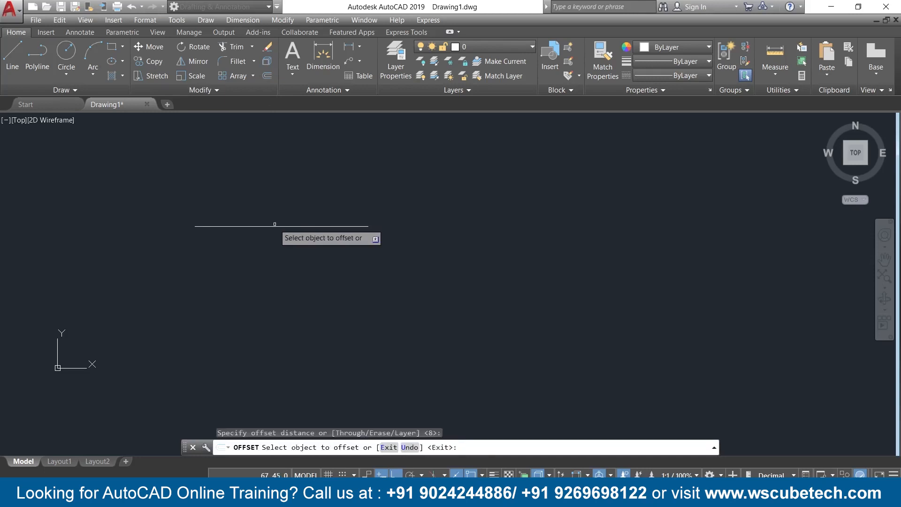
pyautogui.click(274, 225)
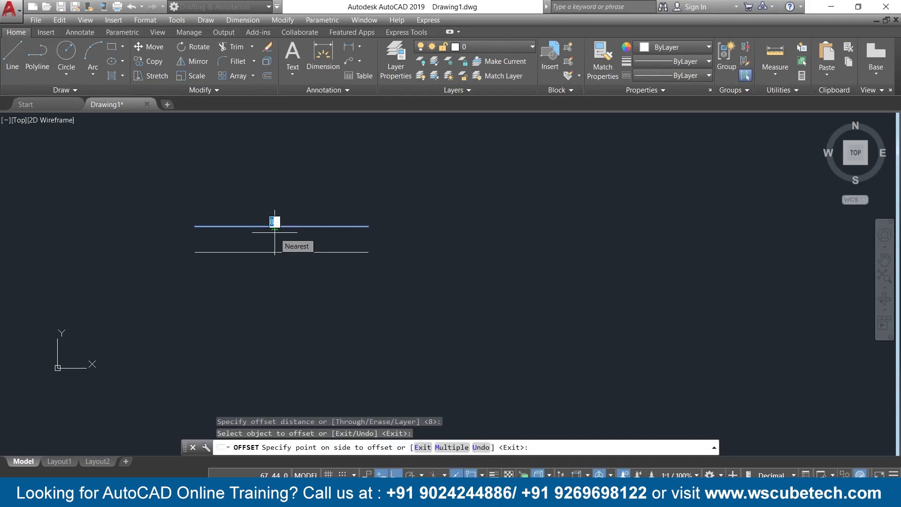
pyautogui.write('m')
pyautogui.press('Return')
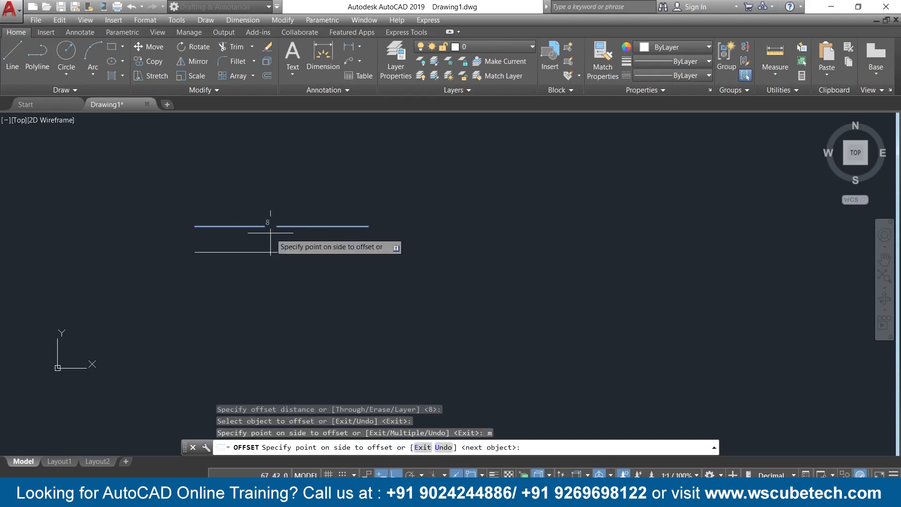
pyautogui.press('Escape')
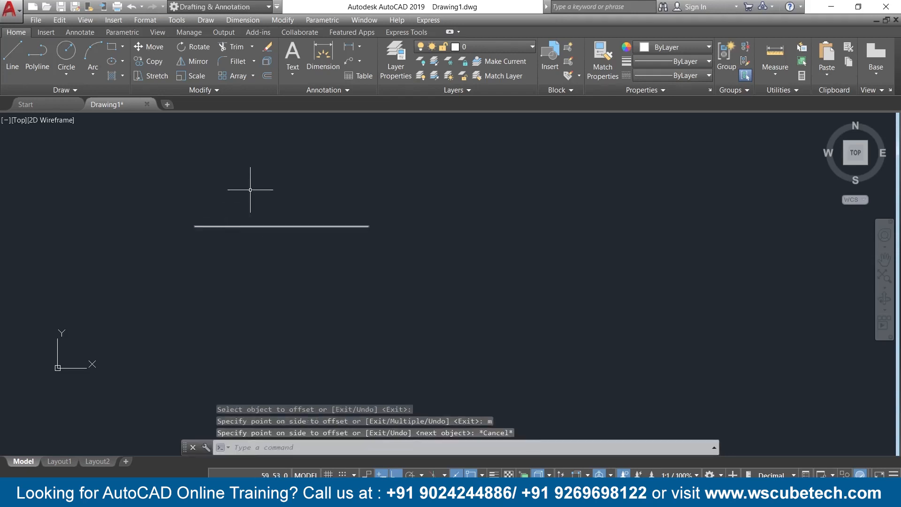
# Copy the horizontal line using its left endpoint as the base point, placing one copy straight below the original.
pyautogui.write('ct o')
pyautogui.press('Return')
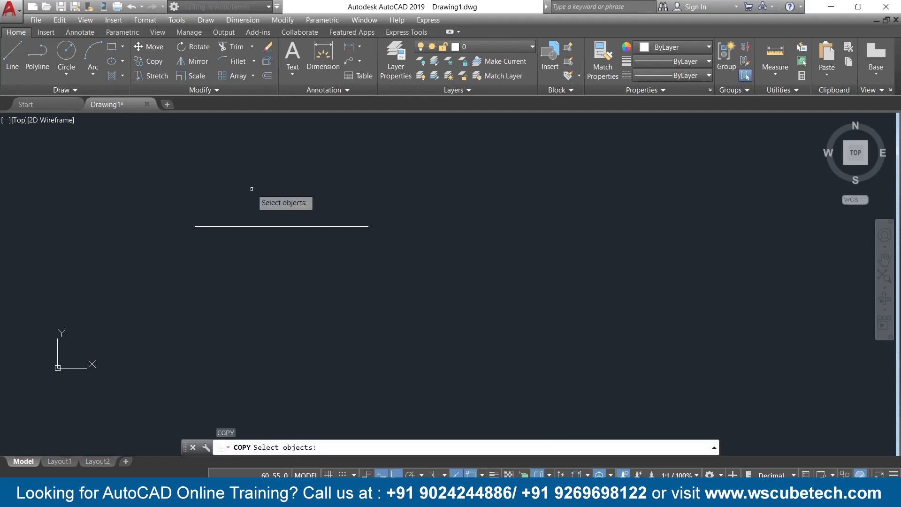
pyautogui.click(248, 222)
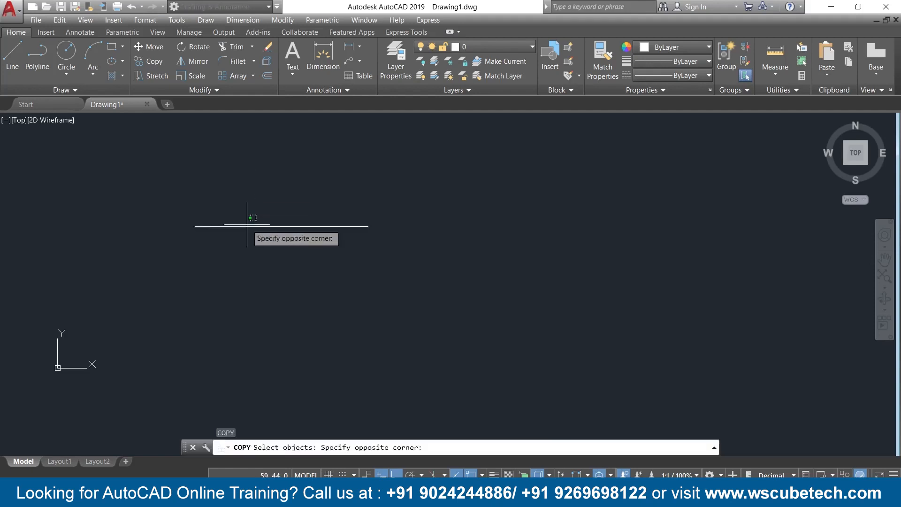
pyautogui.click(247, 221)
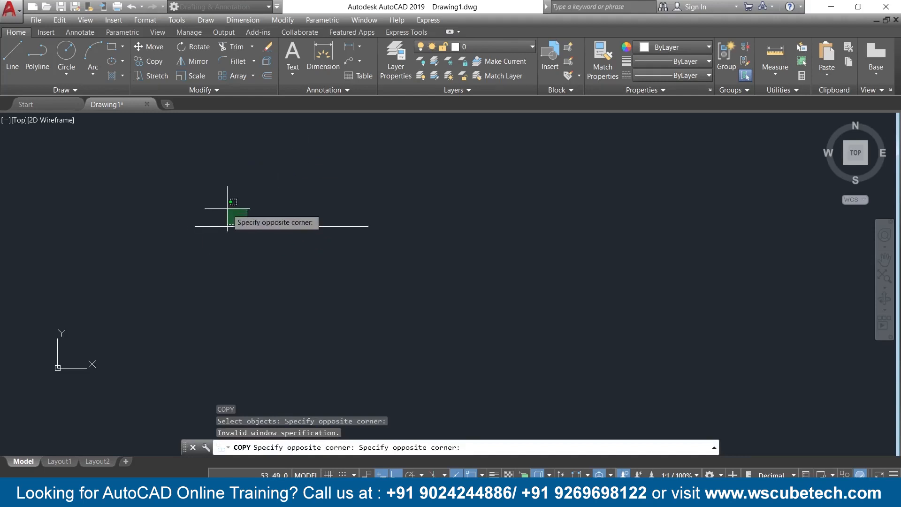
pyautogui.press('Escape')
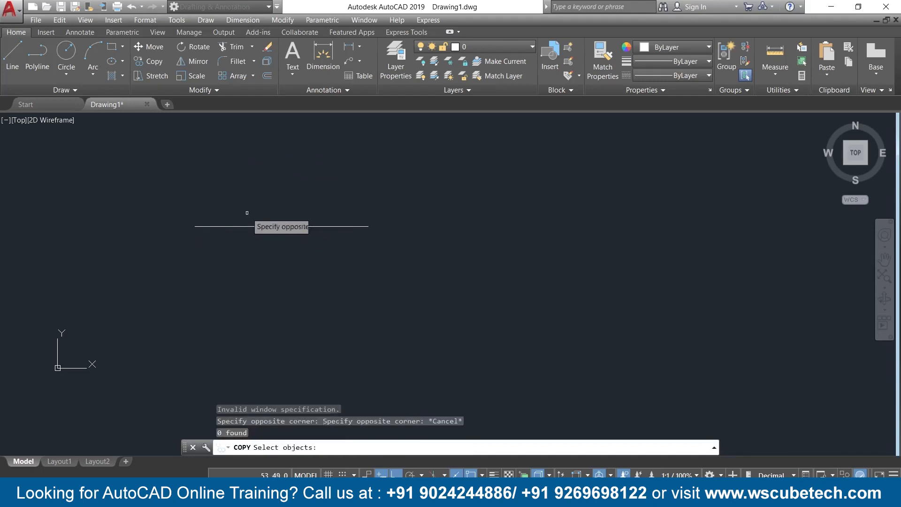
pyautogui.click(240, 227)
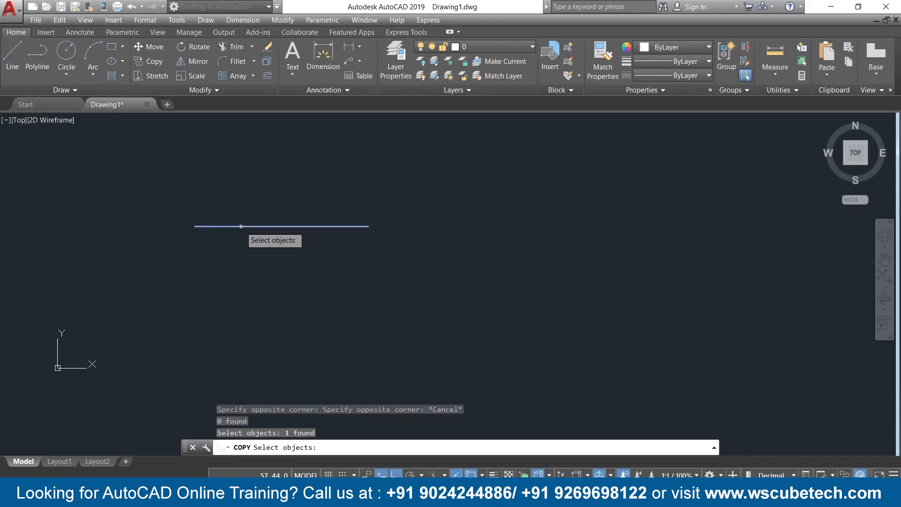
pyautogui.press('Return')
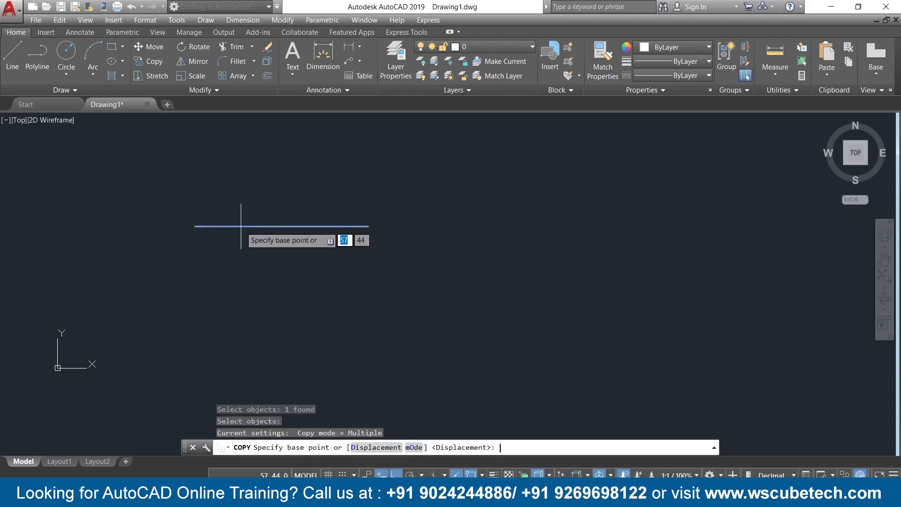
pyautogui.click(195, 226)
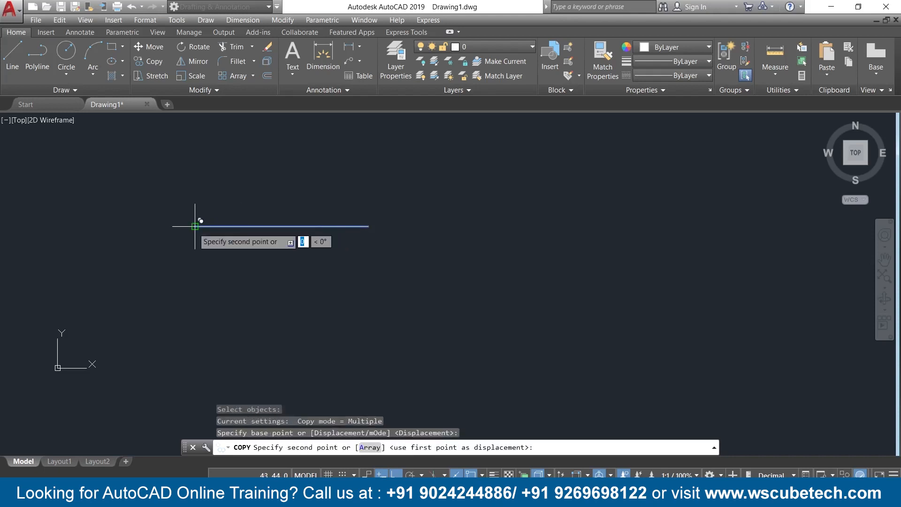
pyautogui.click(195, 336)
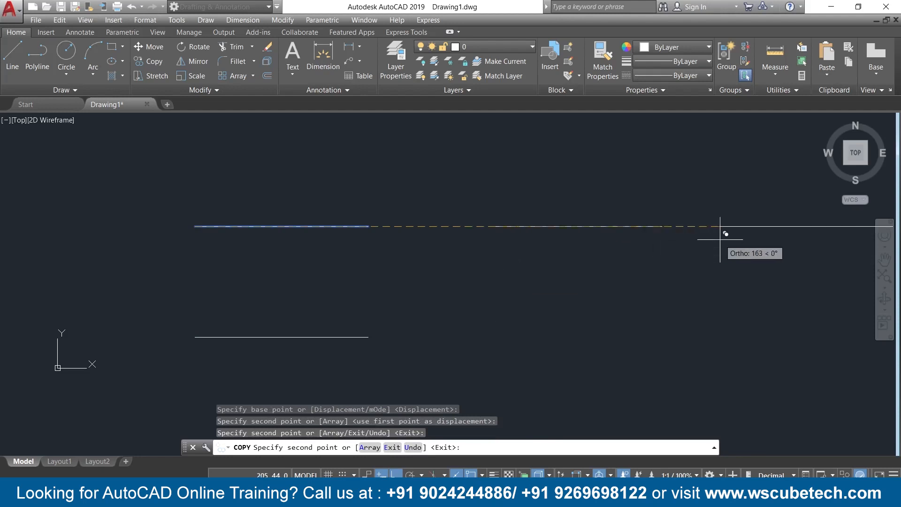
# Place further spaced copies of the line in a row to the right of the original and end the Copy command.
pyautogui.scroll(3, 735, 240)
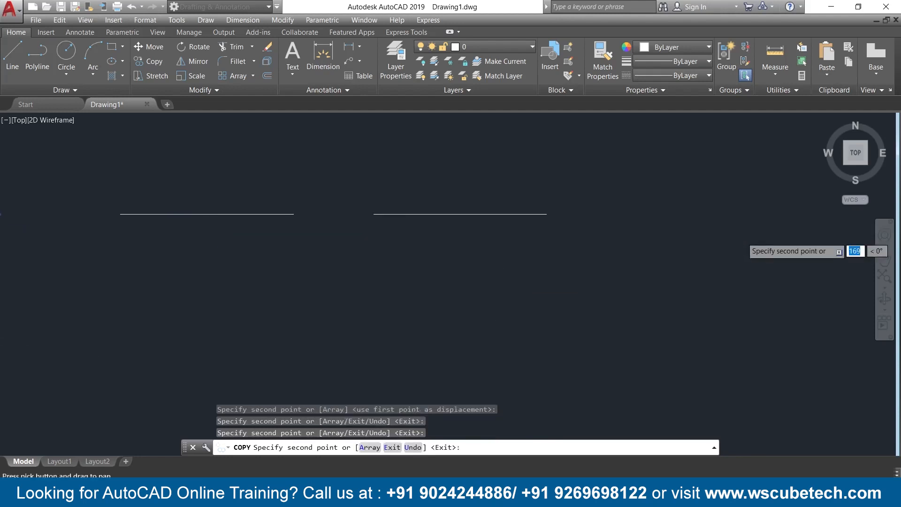
pyautogui.click(690, 253)
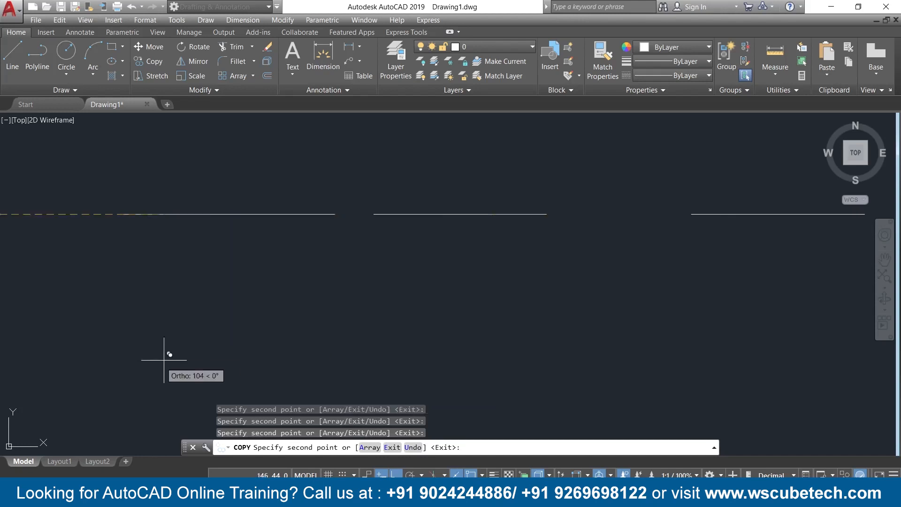
pyautogui.scroll(-2, 404, 303)
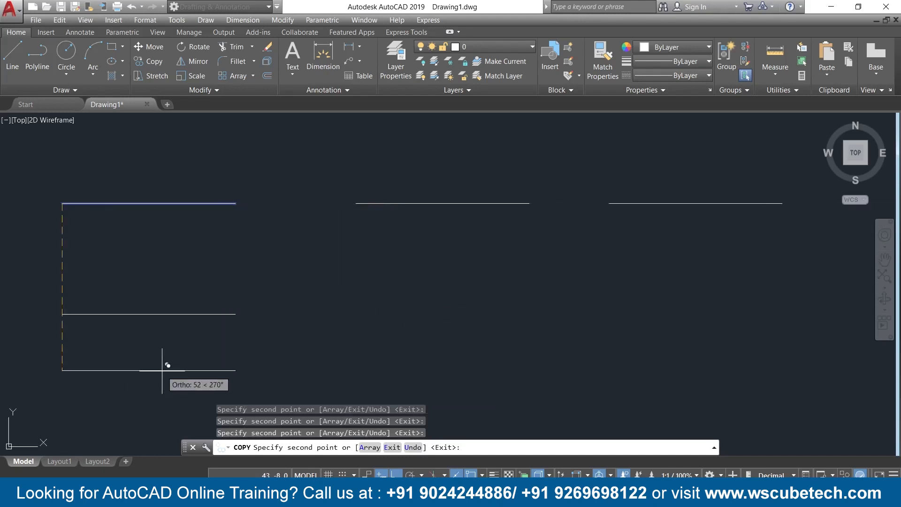
pyautogui.press('Escape')
# Copy the top row's second line from its left endpoint, placing one copy below it and one over the third line.
pyautogui.write('co')
pyautogui.press('Return')
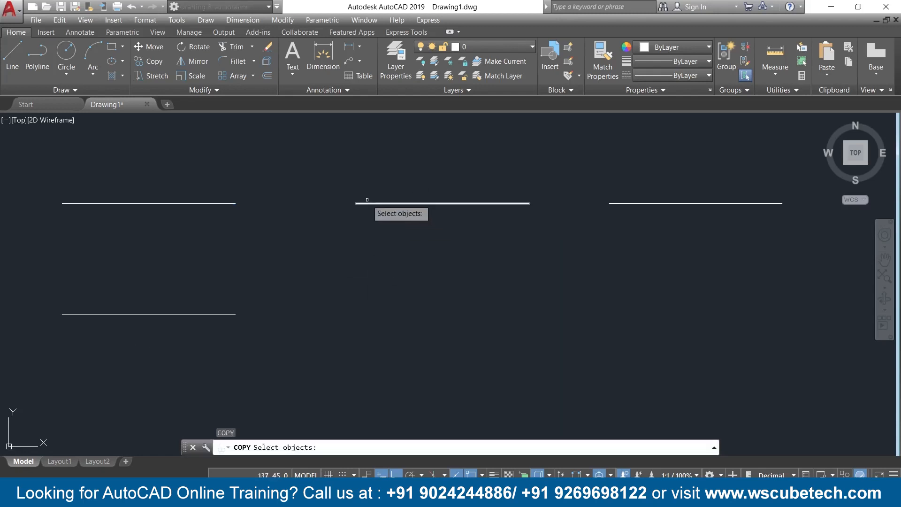
pyautogui.click(366, 202)
pyautogui.press('Return')
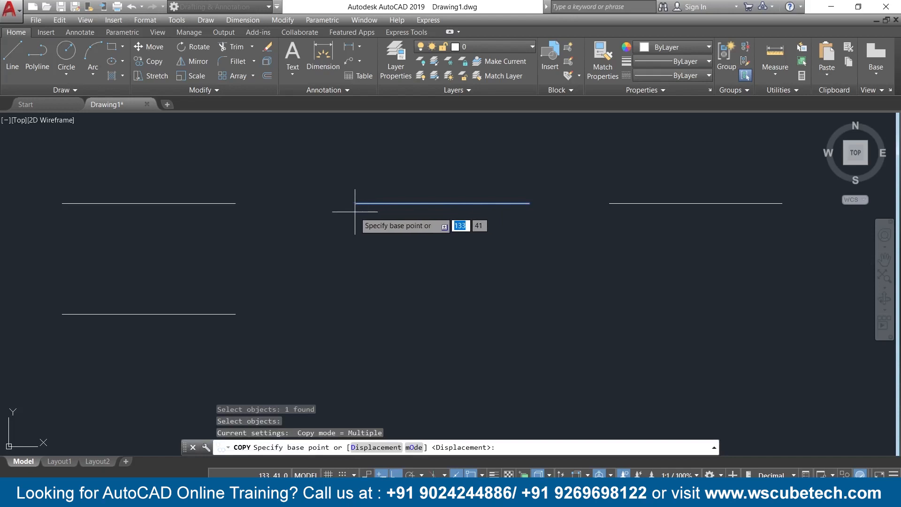
pyautogui.click(356, 204)
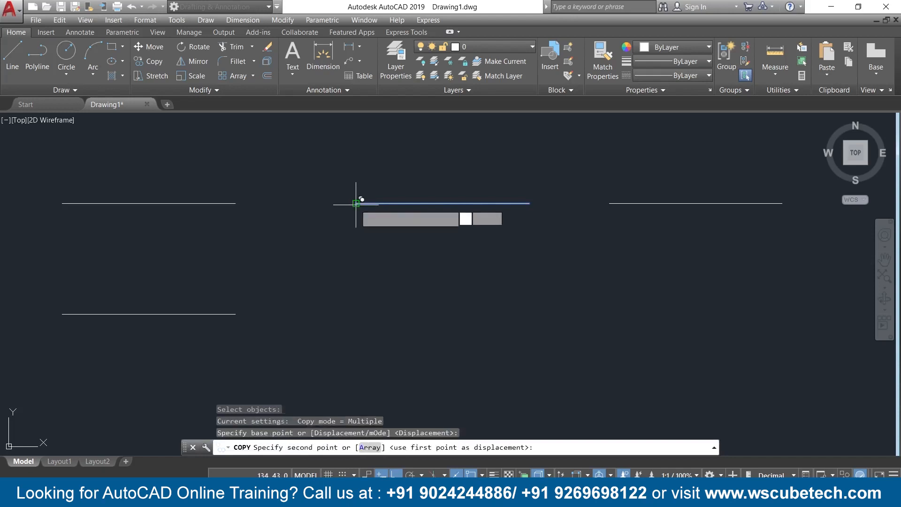
pyautogui.click(364, 317)
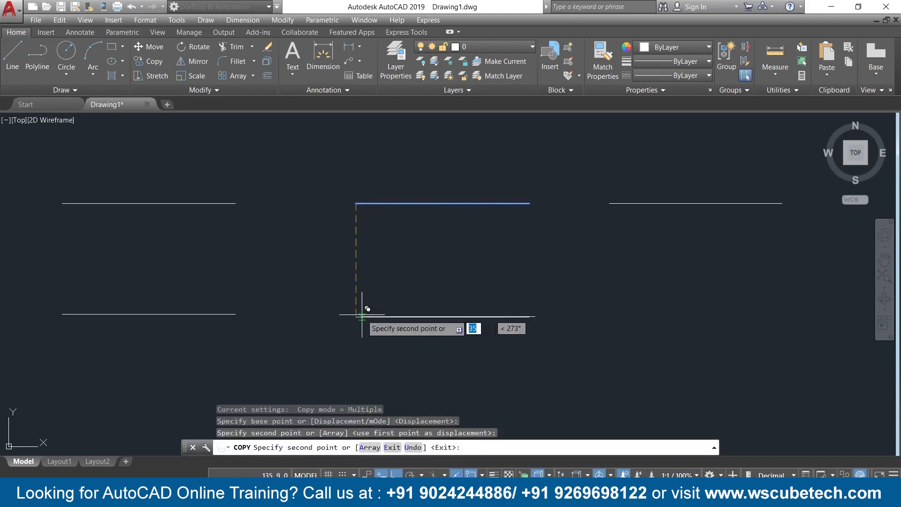
pyautogui.click(606, 306)
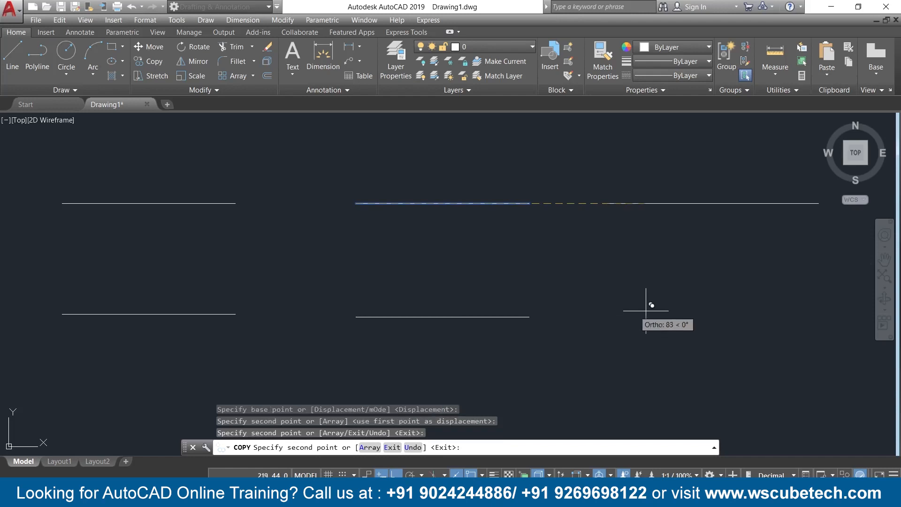
pyautogui.press('Escape')
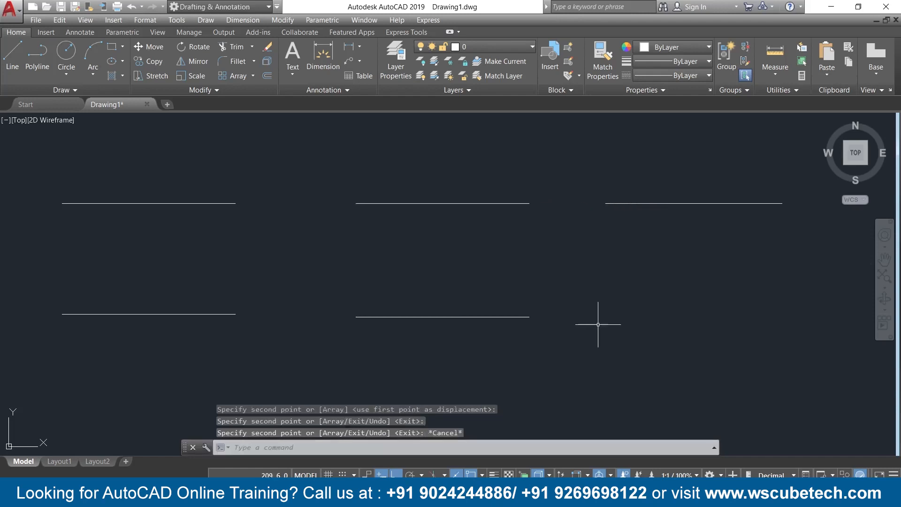
# Copy the lower row's second line from its left endpoint, placing two spaced copies to its right under the top row's lines.
pyautogui.write('co')
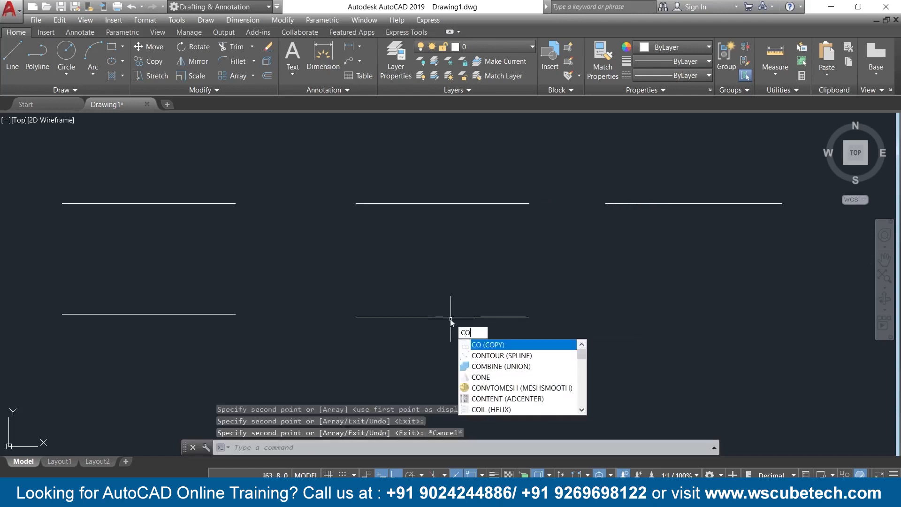
pyautogui.press('Return')
pyautogui.click(406, 317)
pyautogui.press('Return')
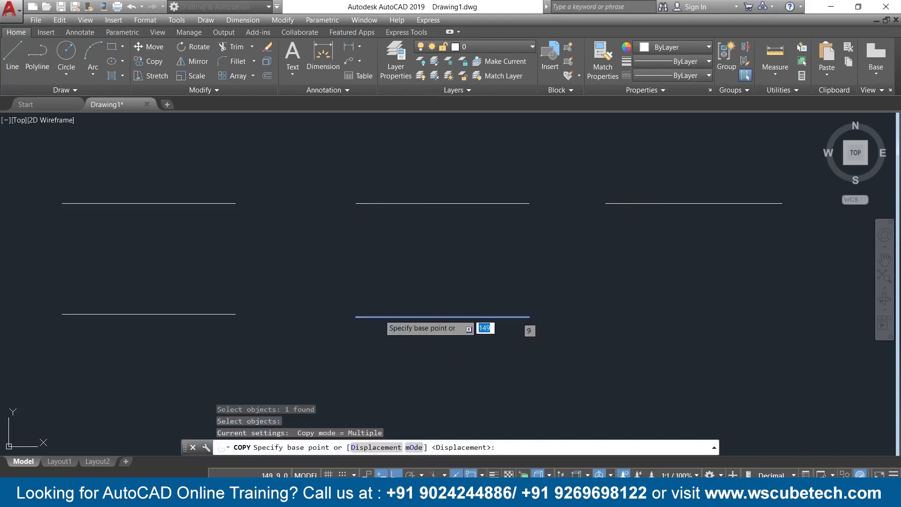
pyautogui.click(356, 317)
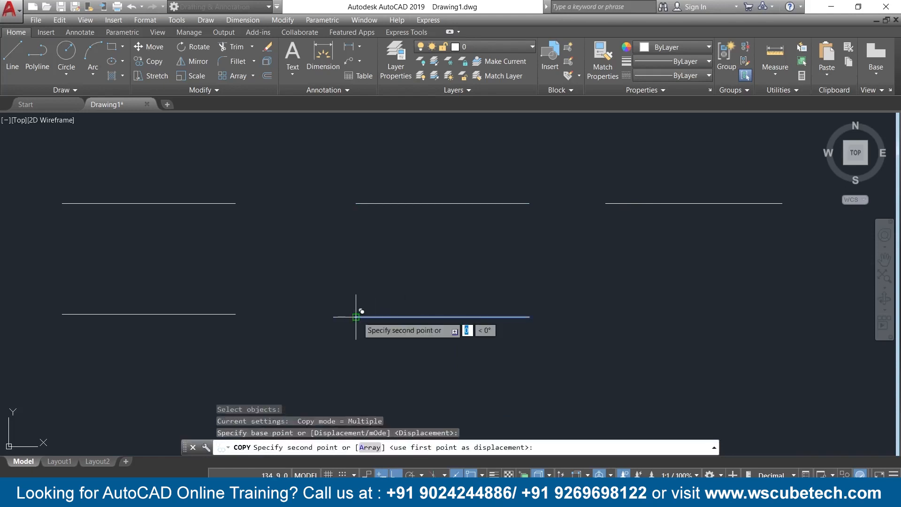
pyautogui.click(622, 317)
pyautogui.moveTo(659, 327); pyautogui.dragTo(331, 293, button='middle')
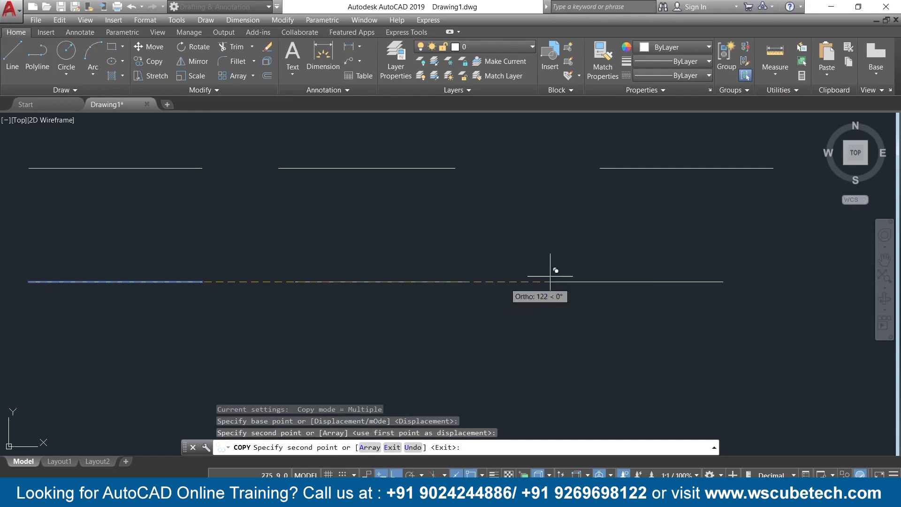
pyautogui.click(603, 275)
pyautogui.press('Return')
pyautogui.scroll(-2, 493, 244)
pyautogui.moveTo(499, 242)
pyautogui.mouseDown(button='middle')
pyautogui.moveTo(564, 282)
pyautogui.moveTo(720, 316)
pyautogui.mouseUp(button='middle')
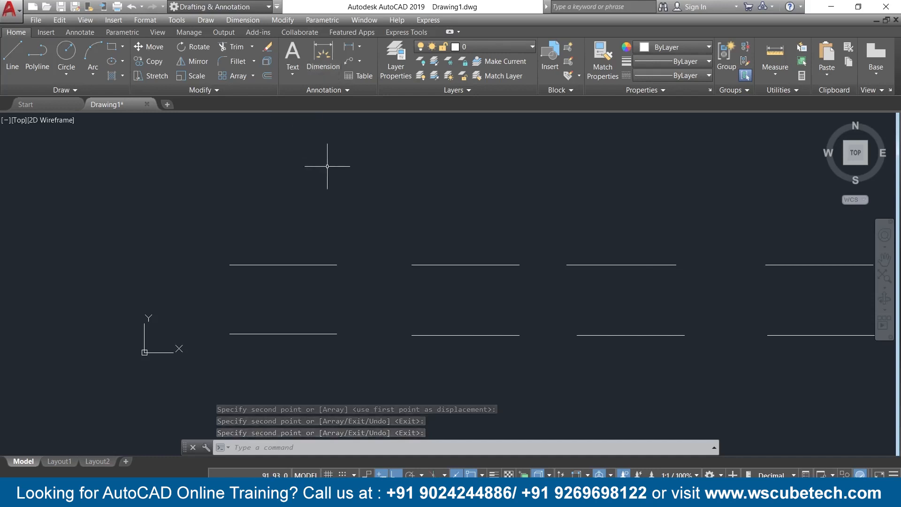
# Start left-justified single-line text at the left endpoint of the top row's first line, with height 5 and rotation 0.
pyautogui.write('DT')
pyautogui.press('Return')
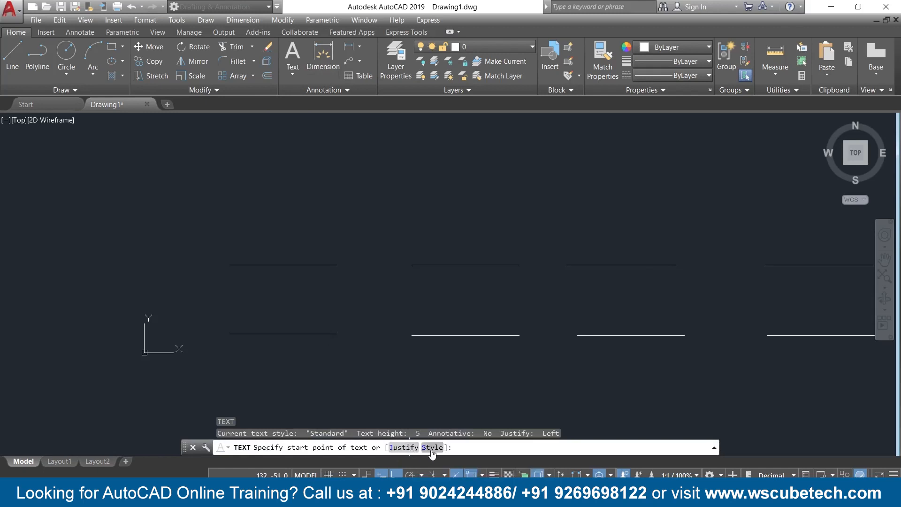
pyautogui.click(397, 448)
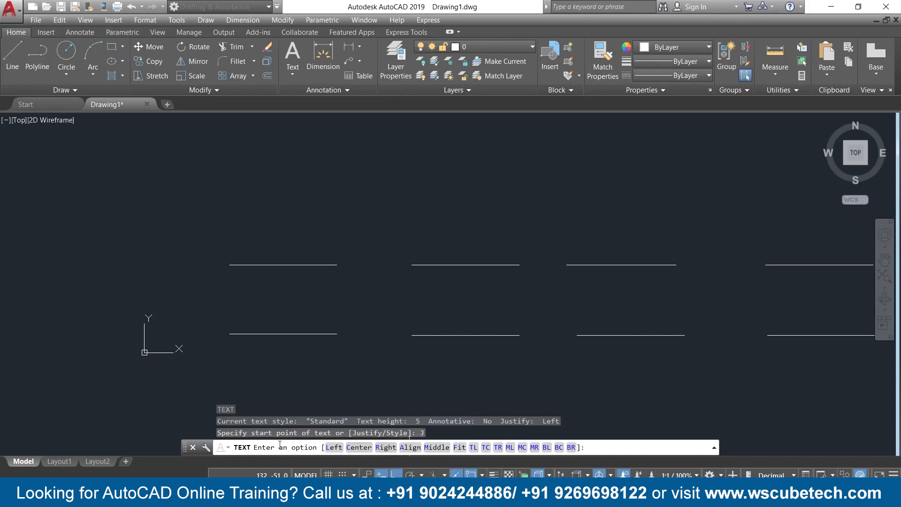
pyautogui.moveTo(513, 436)
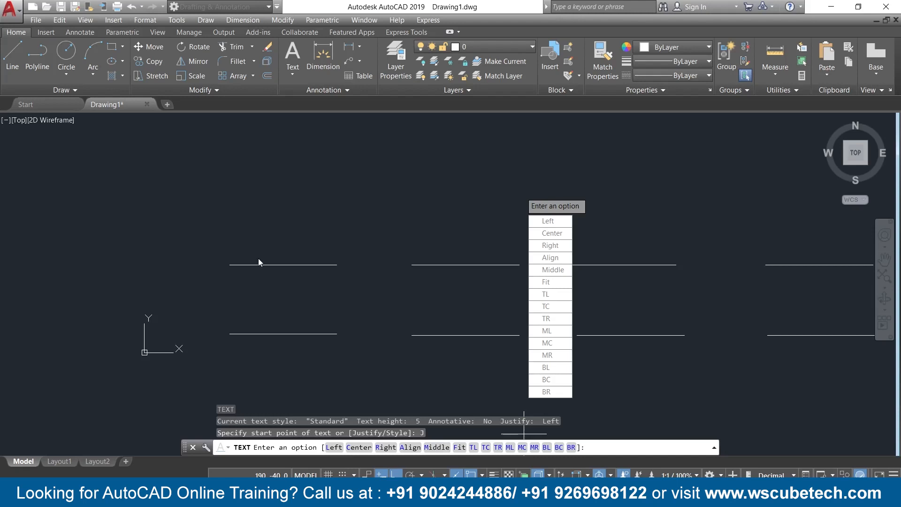
pyautogui.click(543, 222)
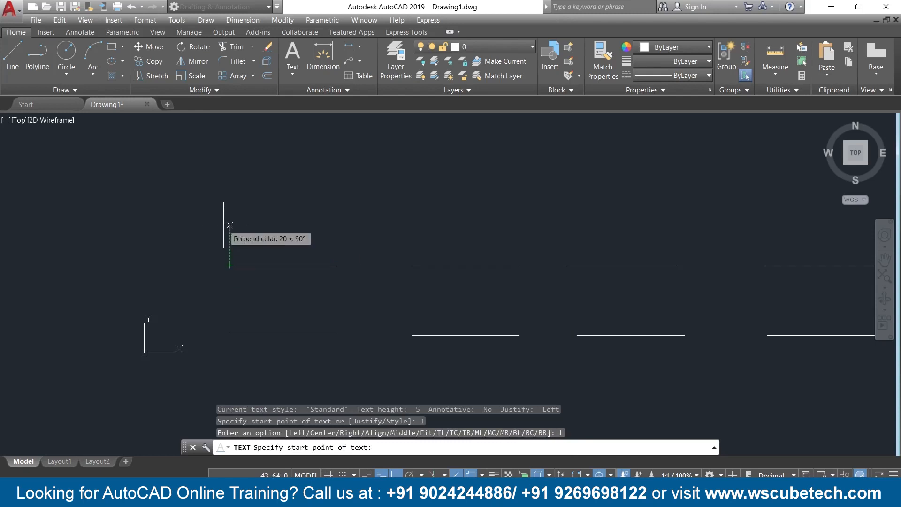
pyautogui.click(234, 263)
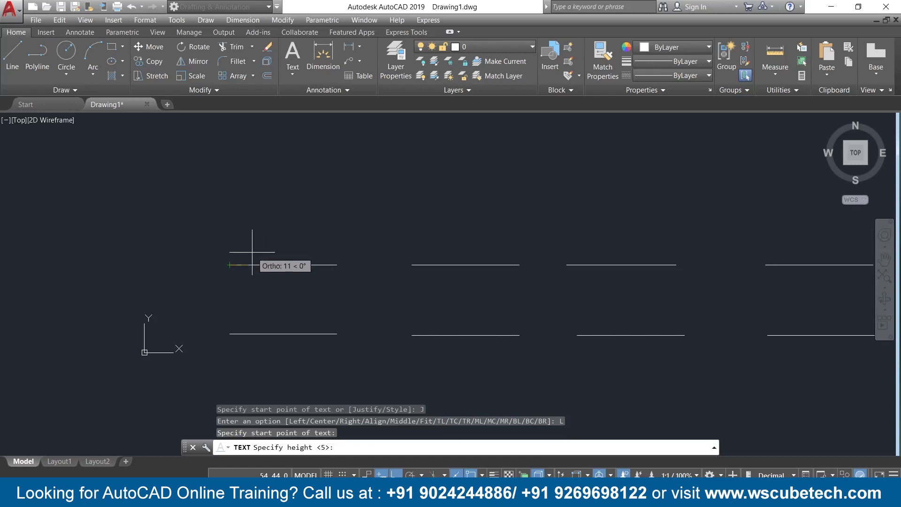
pyautogui.press('Return')
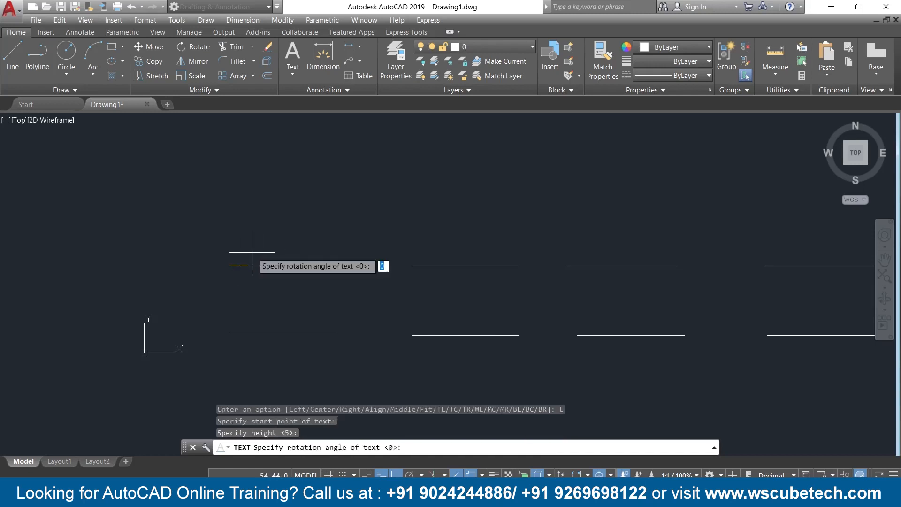
pyautogui.press('Return')
pyautogui.write('sdjasj')
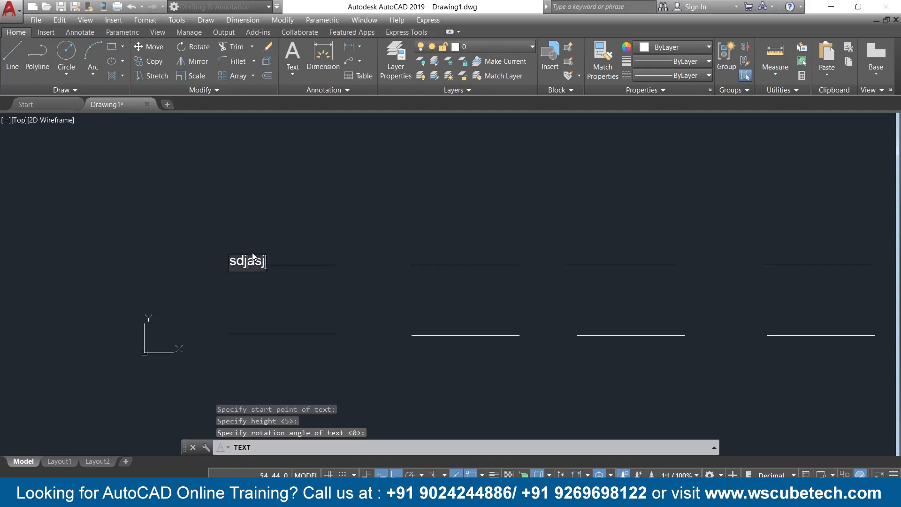
pyautogui.write('dladddkdd')
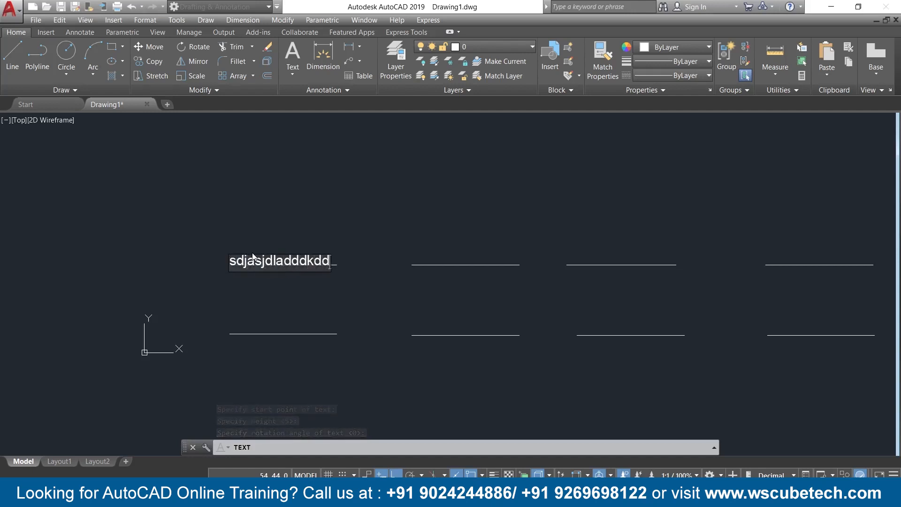
pyautogui.press('BackSpace')
pyautogui.press('BackSpace')
pyautogui.press('BackSpace')
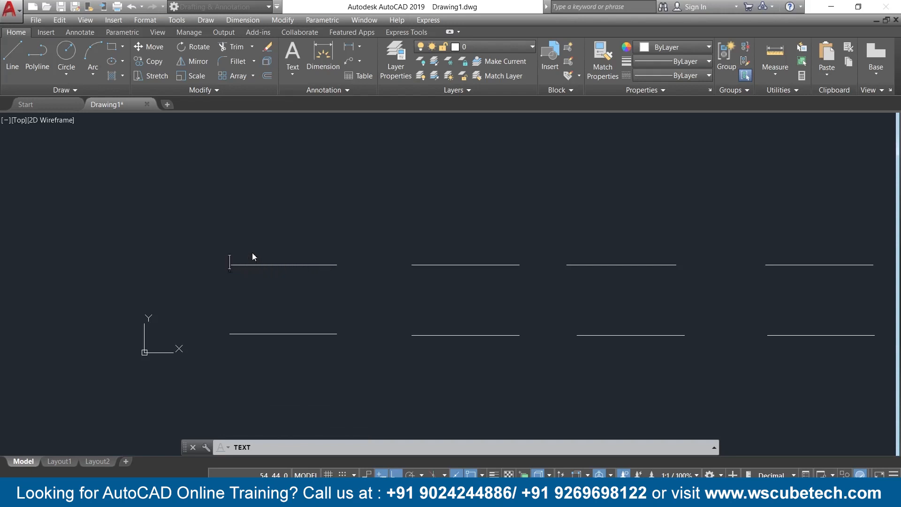
# Enter "autocad" as the text on the top row's first line and finish the Text command.
pyautogui.write('autocad')
pyautogui.press('Return')
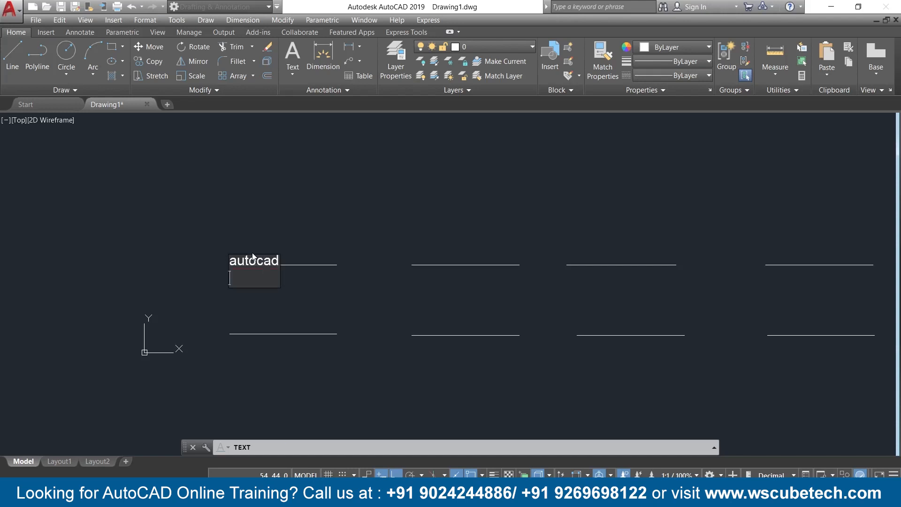
pyautogui.press('Return')
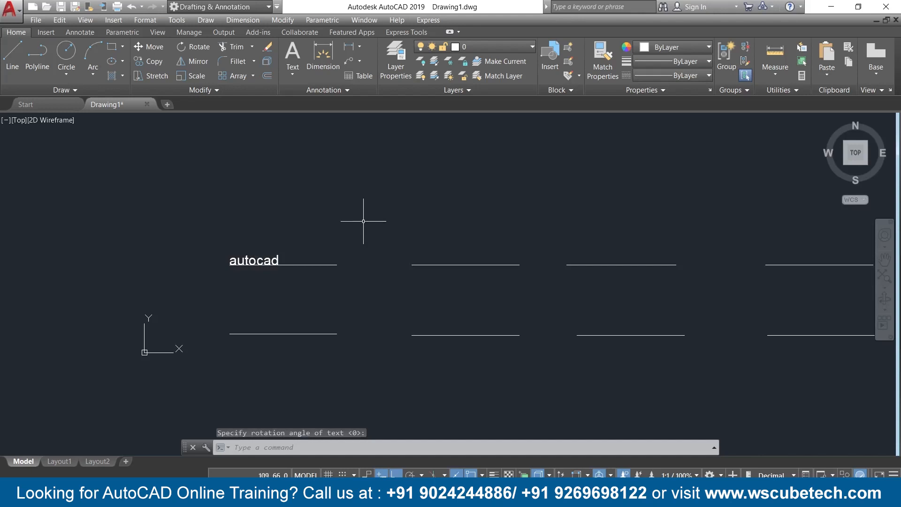
# Try to add center-justified text "autocad" at the midpoint of the lower row's first line, with height 5 and rotation 0.
pyautogui.write('dt')
pyautogui.press('Return')
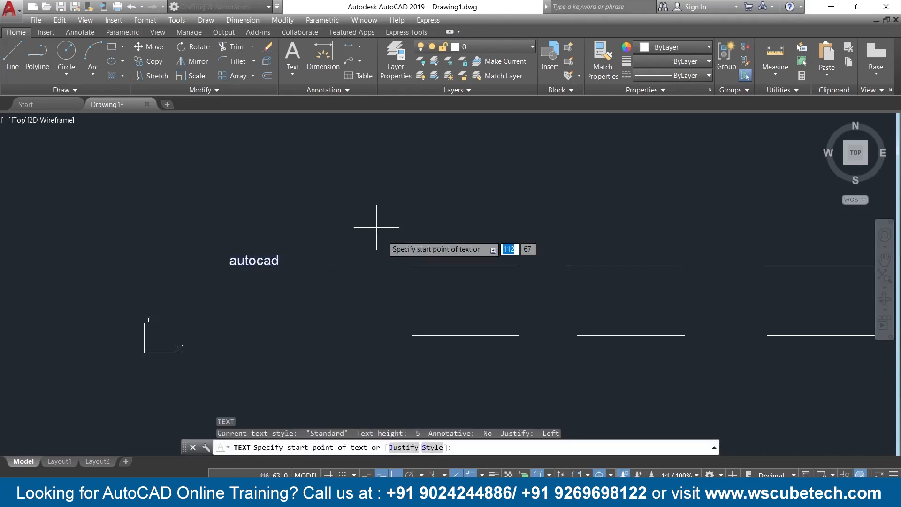
pyautogui.click(399, 447)
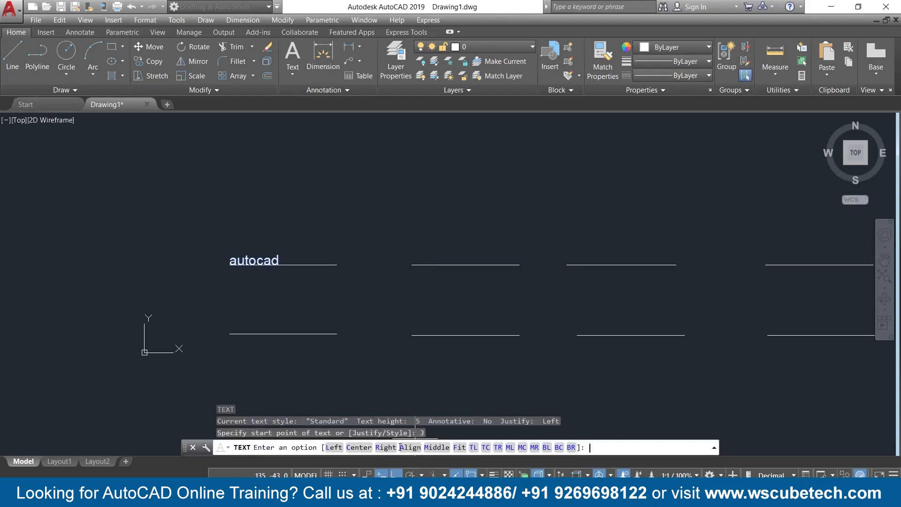
pyautogui.click(358, 447)
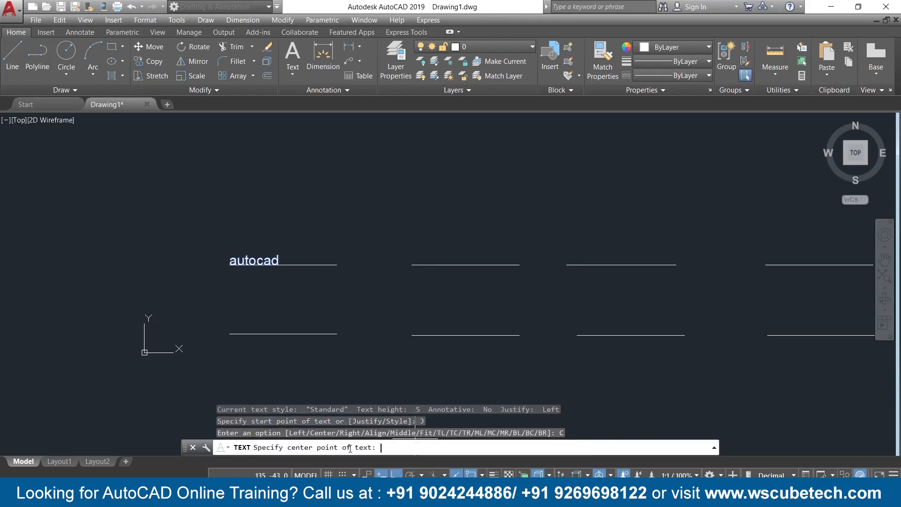
pyautogui.click(283, 333)
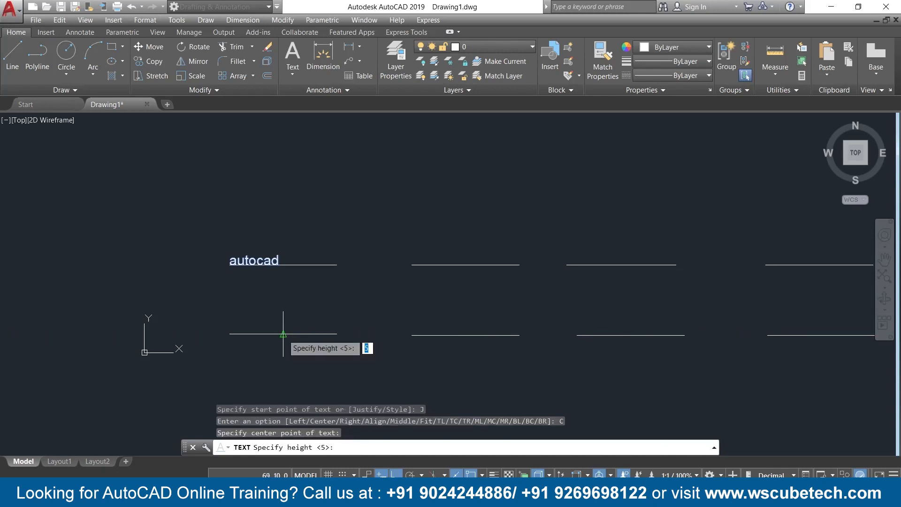
pyautogui.press('Return')
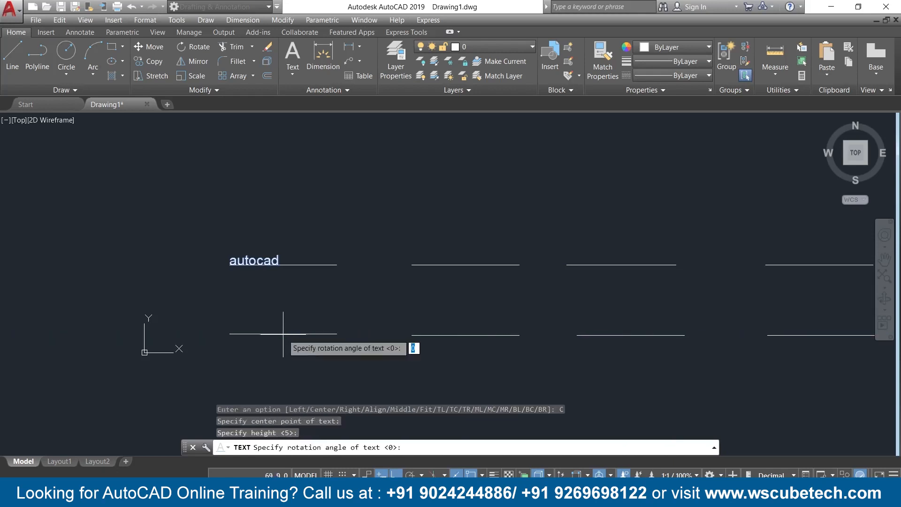
pyautogui.press('Return')
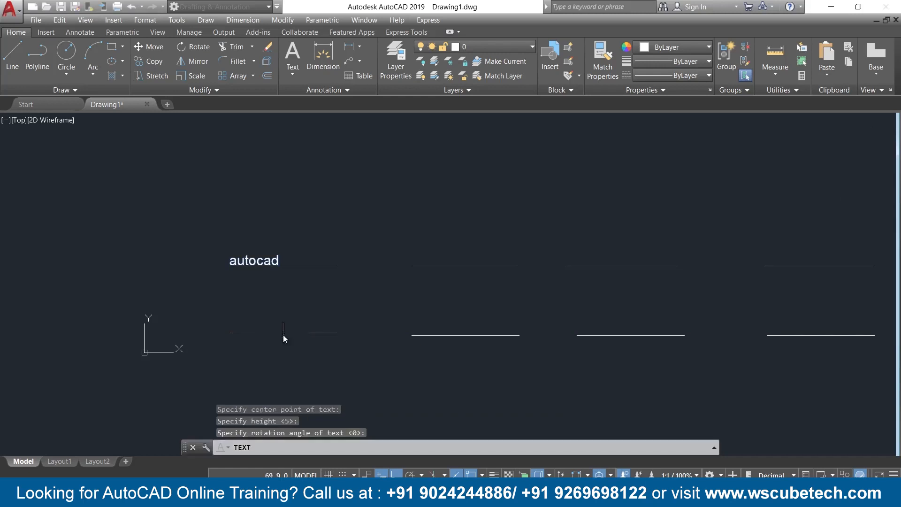
pyautogui.write('autocad')
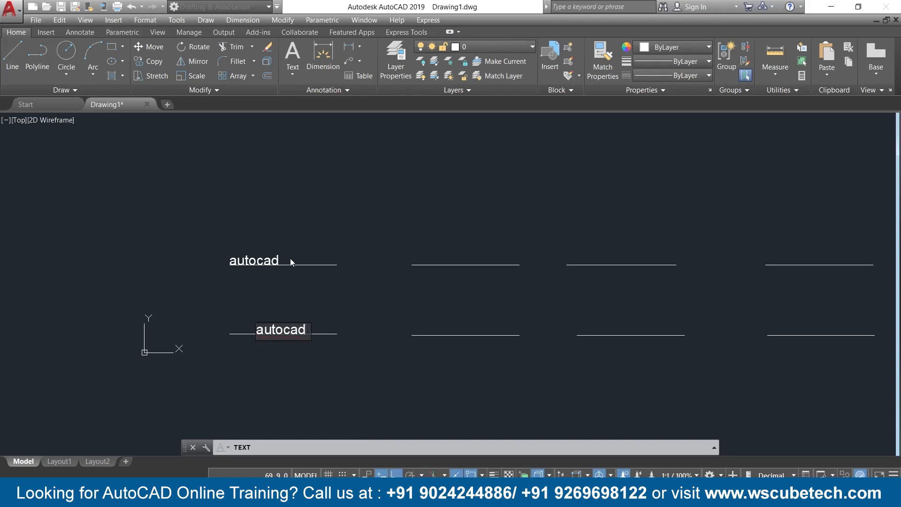
pyautogui.press('Escape')
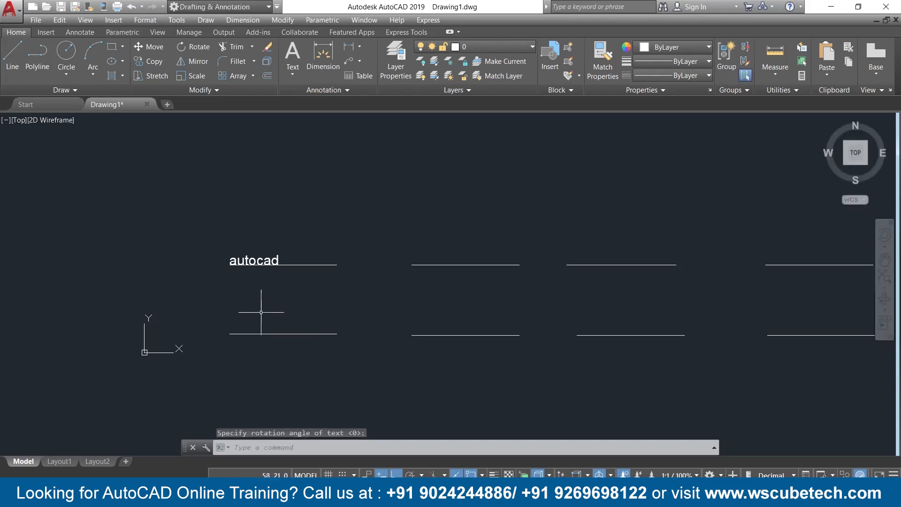
pyautogui.press('Return')
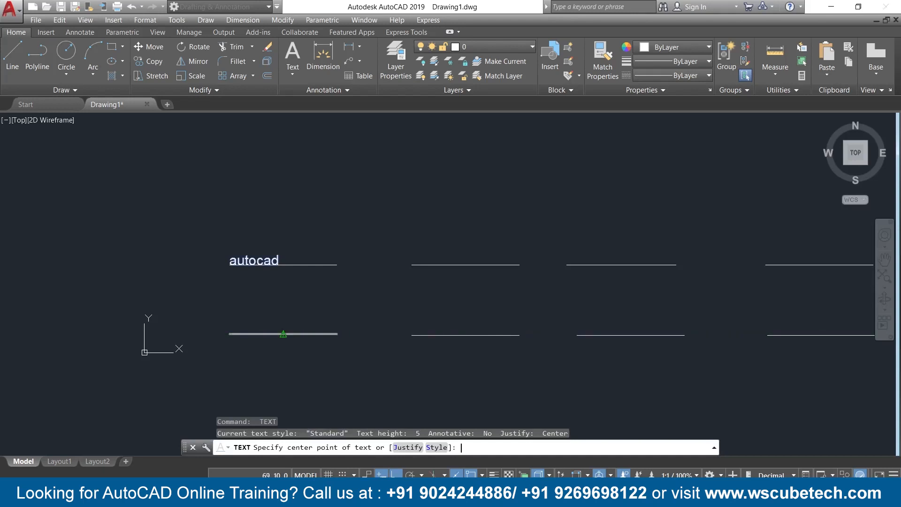
pyautogui.press('Return')
pyautogui.press('Return')
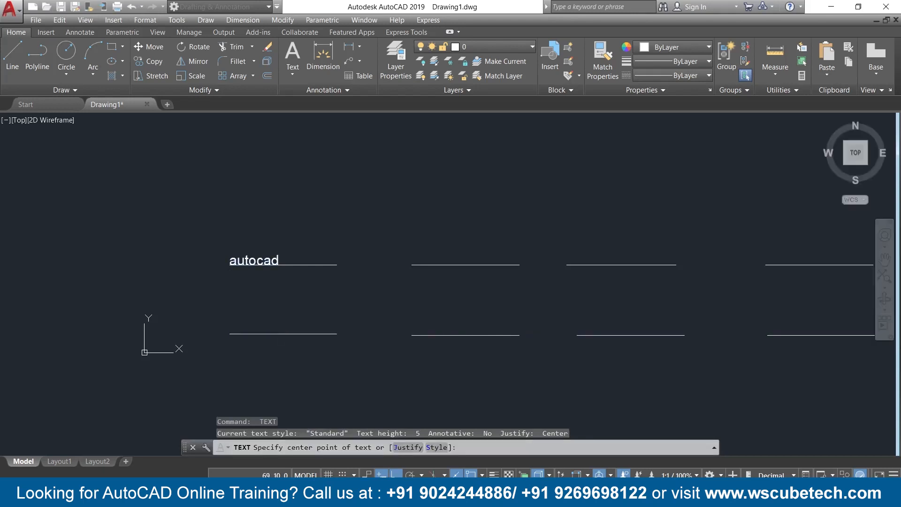
# Add center-justified single-line text "autocad" at the midpoint of the lower row's first line, with height 5 and rotation 0.
pyautogui.write('TEXT')
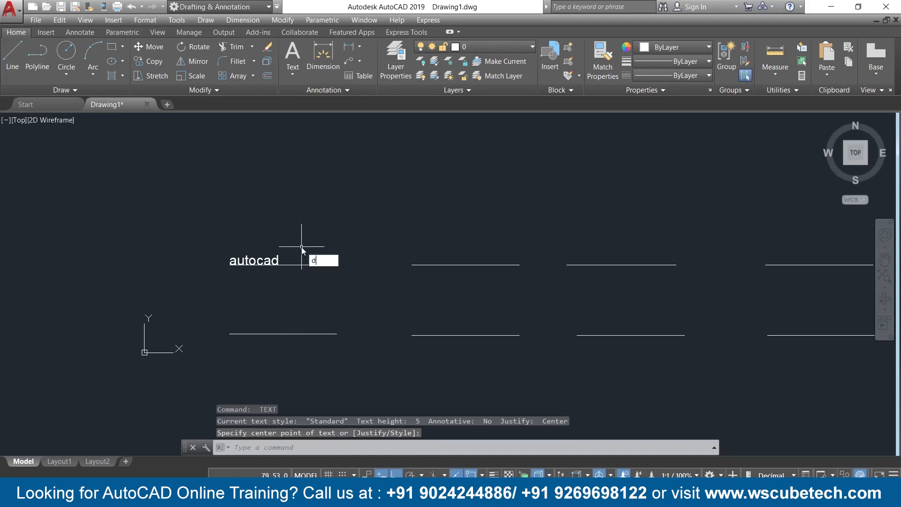
pyautogui.press('Return')
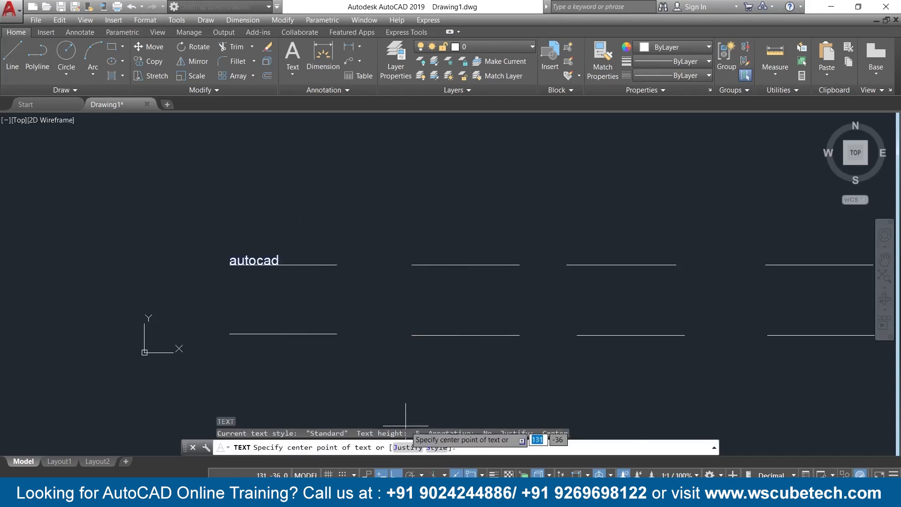
pyautogui.click(409, 447)
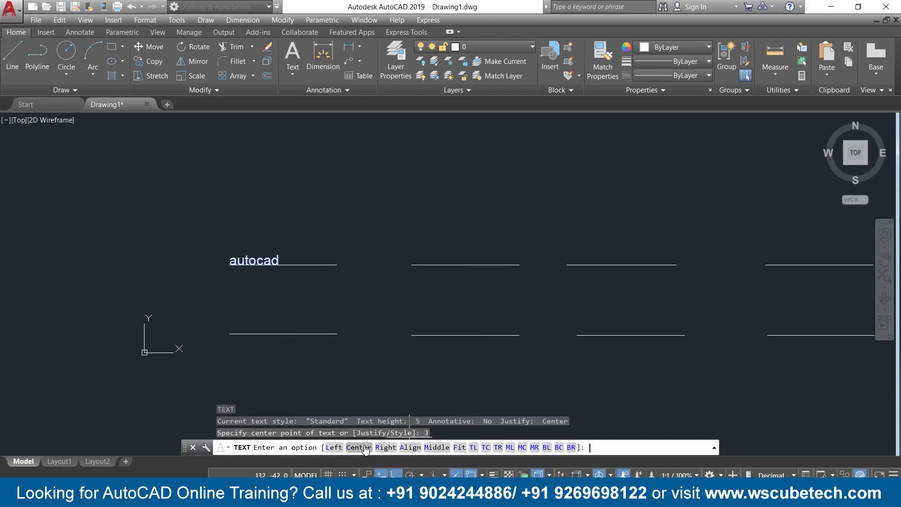
pyautogui.click(371, 448)
pyautogui.click(283, 334)
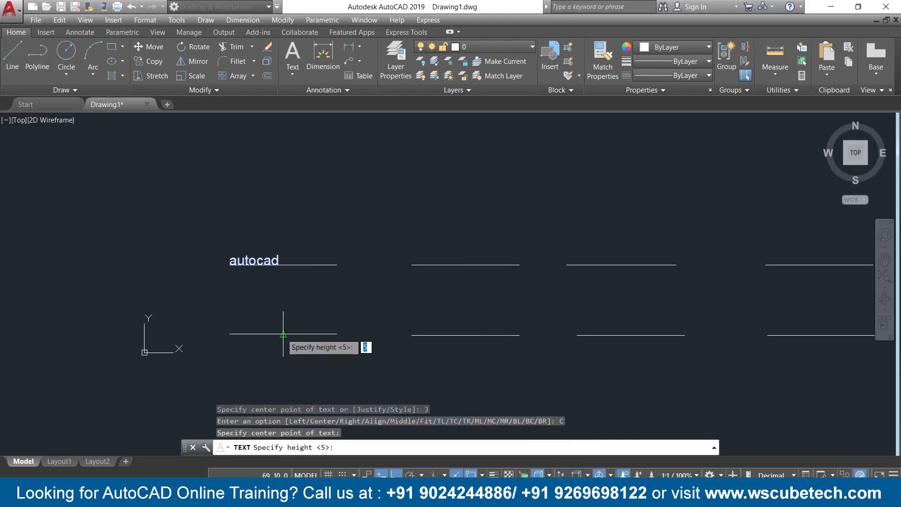
pyautogui.press('Return')
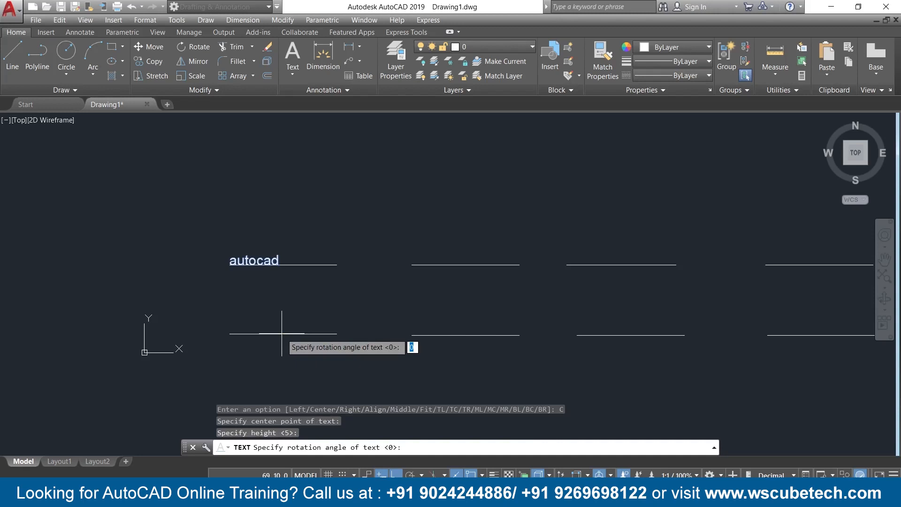
pyautogui.press('Return')
pyautogui.write('autocad')
pyautogui.press('Return')
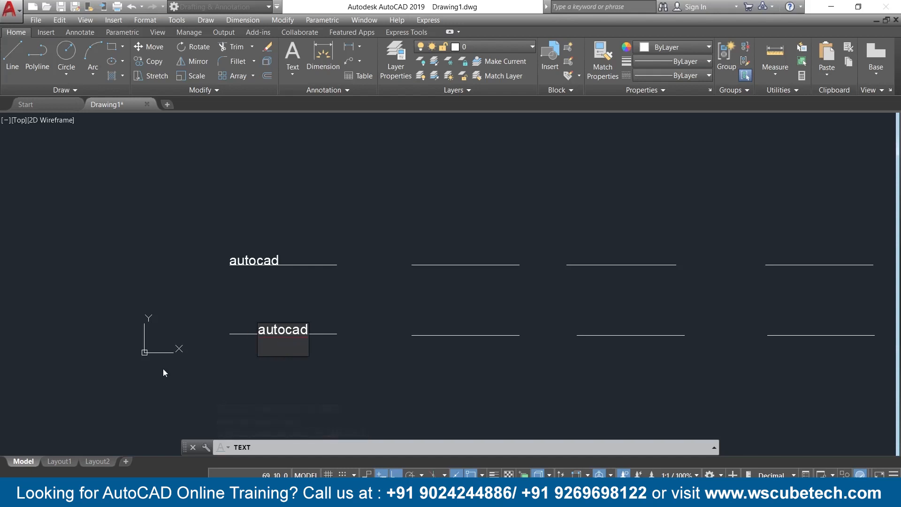
pyautogui.click(231, 382)
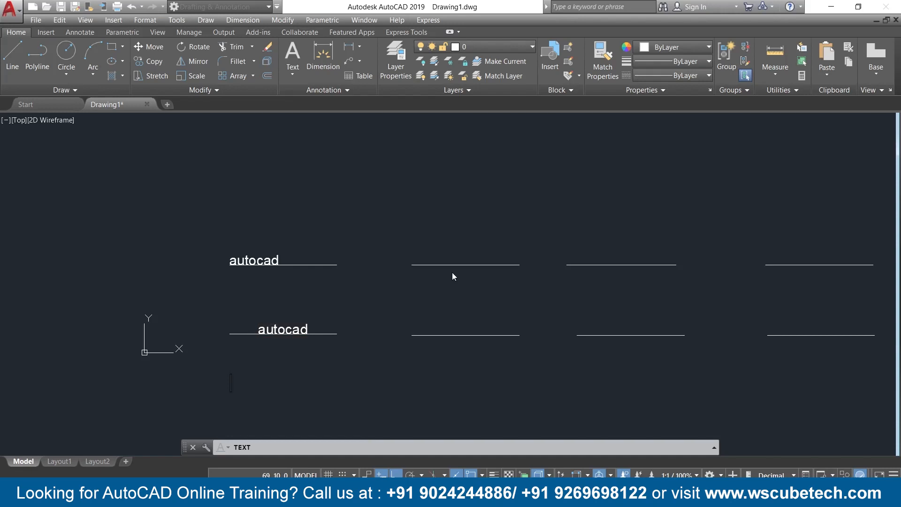
pyautogui.write('dt')
pyautogui.press('Return')
pyautogui.press('Return')
pyautogui.click(275, 363)
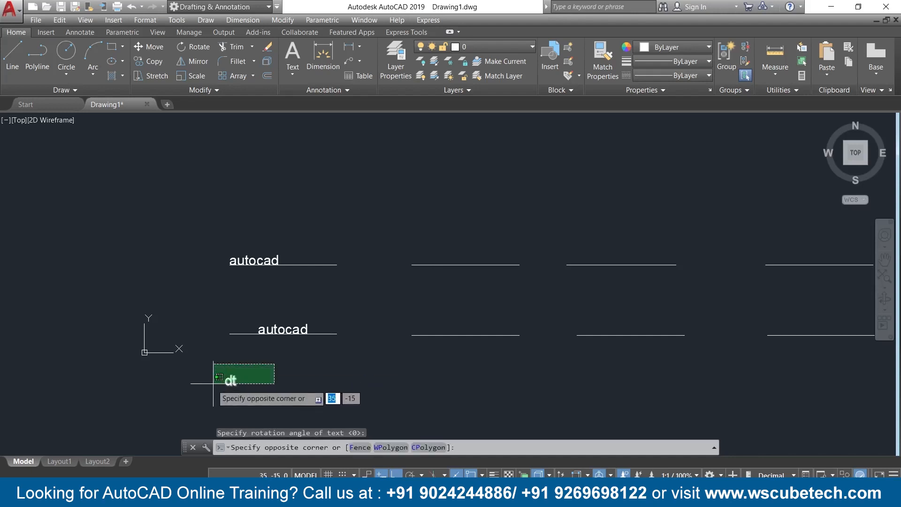
pyautogui.click(213, 384)
pyautogui.press('Delete')
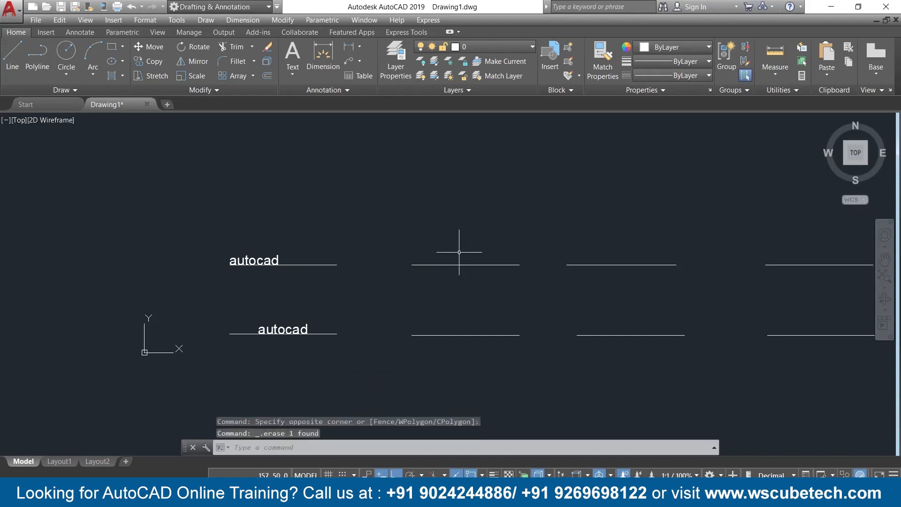
# Start right-justified single-line text "autocad" at the right endpoint of the top row's second line, with height 5 and rotation 0.
pyautogui.write('DT')
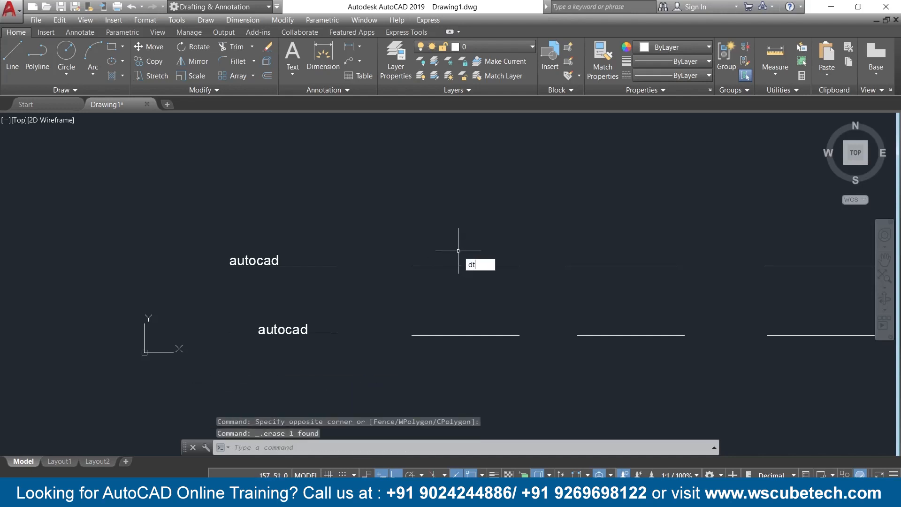
pyautogui.press('Return')
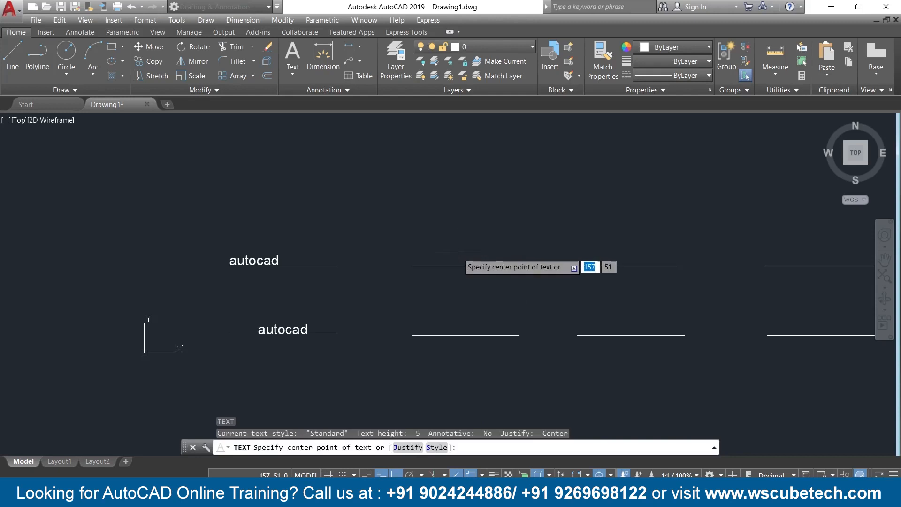
pyautogui.click(403, 448)
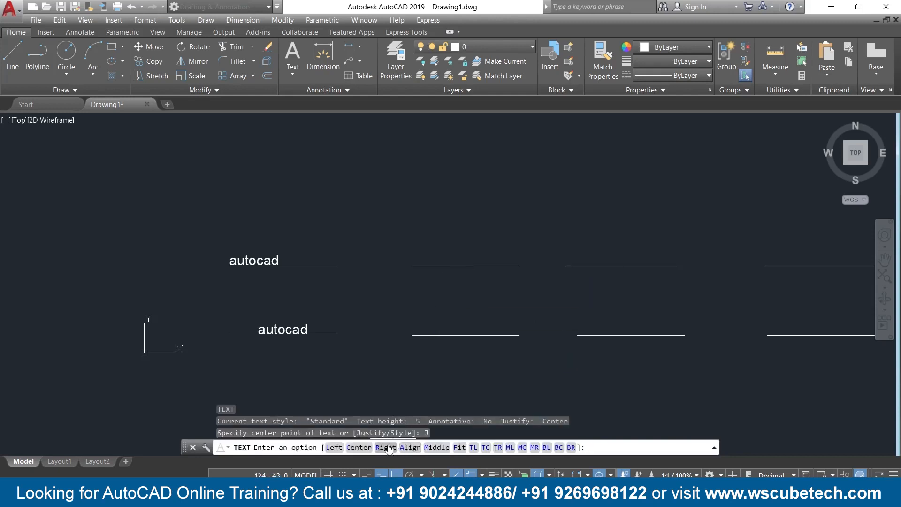
pyautogui.click(386, 448)
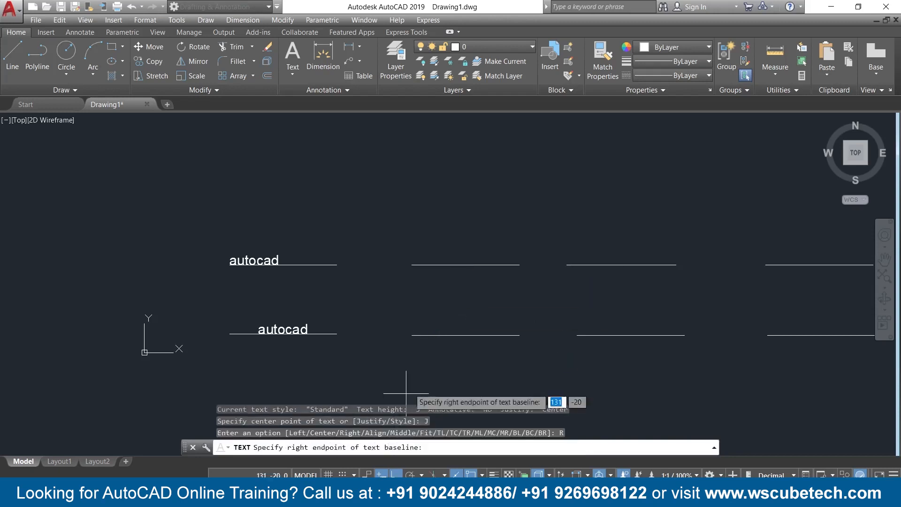
pyautogui.click(519, 265)
pyautogui.press('Return')
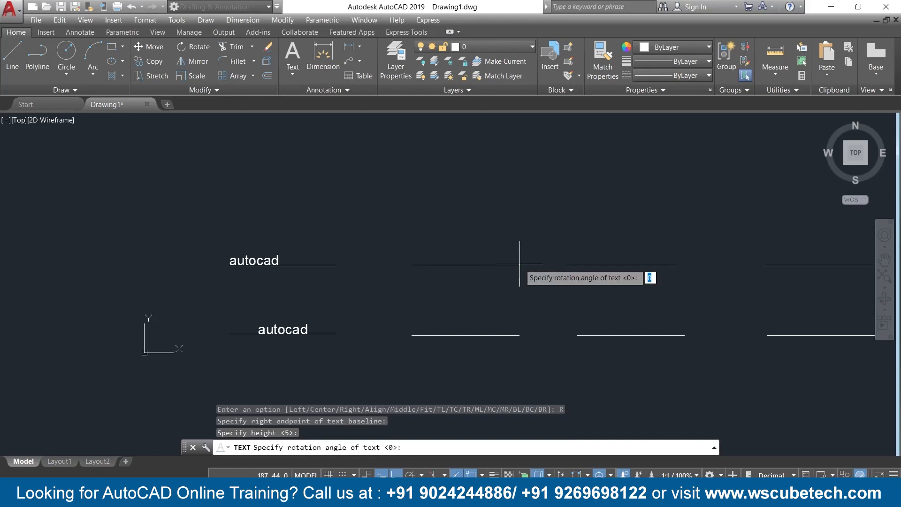
pyautogui.press('Return')
pyautogui.write('autocad')
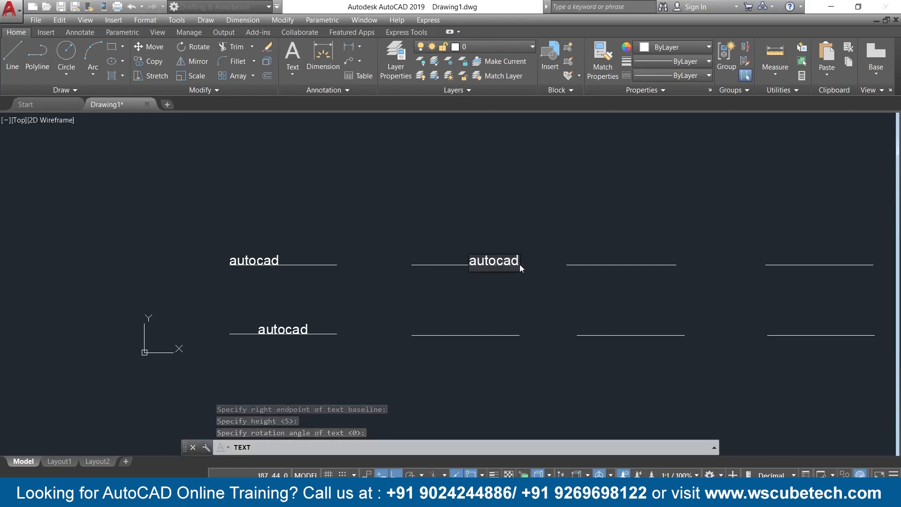
# Try extra characters in the right-justified text, cut it back to "auto" and finish the Text command.
pyautogui.write('sddskkdssksd')
pyautogui.press('BackSpace')
pyautogui.press('BackSpace')
pyautogui.press('BackSpace')
pyautogui.press('BackSpace')
pyautogui.press('BackSpace')
pyautogui.press('BackSpace')
pyautogui.press('BackSpace')
pyautogui.press('BackSpace')
pyautogui.press('BackSpace')
pyautogui.press('BackSpace')
pyautogui.press('BackSpace')
pyautogui.press('BackSpace')
pyautogui.press('BackSpace')
pyautogui.press('BackSpace')
pyautogui.press('BackSpace')
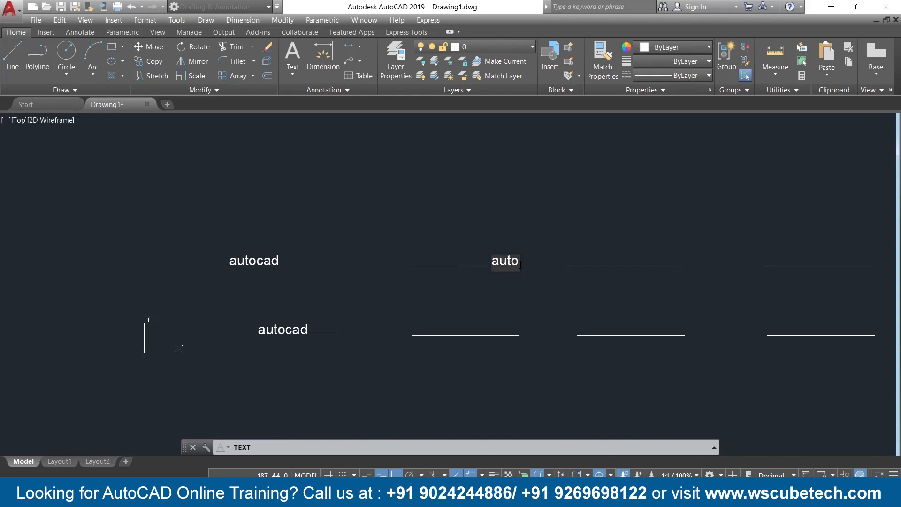
pyautogui.press('Return')
pyautogui.press('Return')
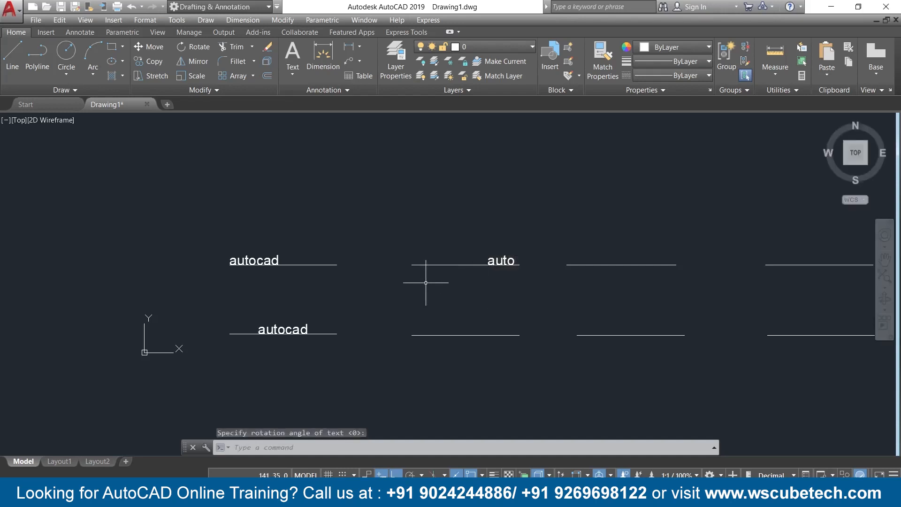
# Start Align-justified single-line text with its baseline running from the left to the right endpoint of the lower row's second line.
pyautogui.write('text')
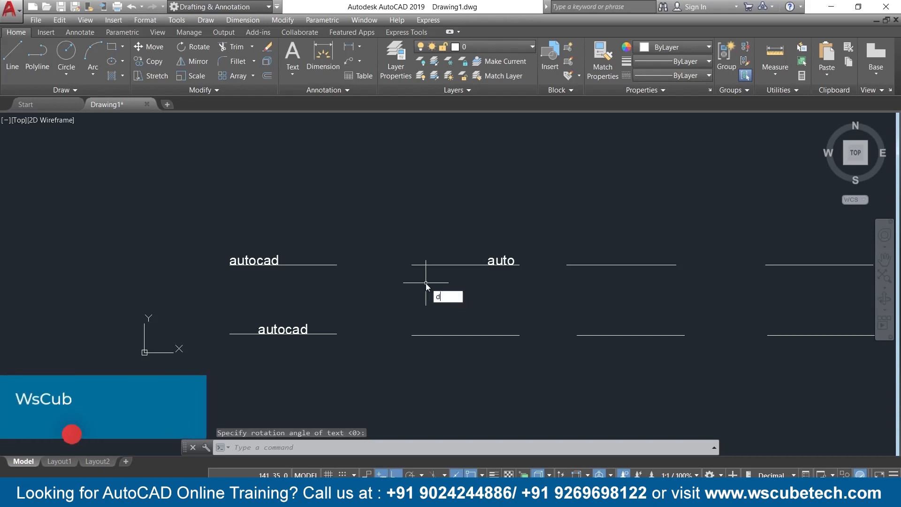
pyautogui.press('Return')
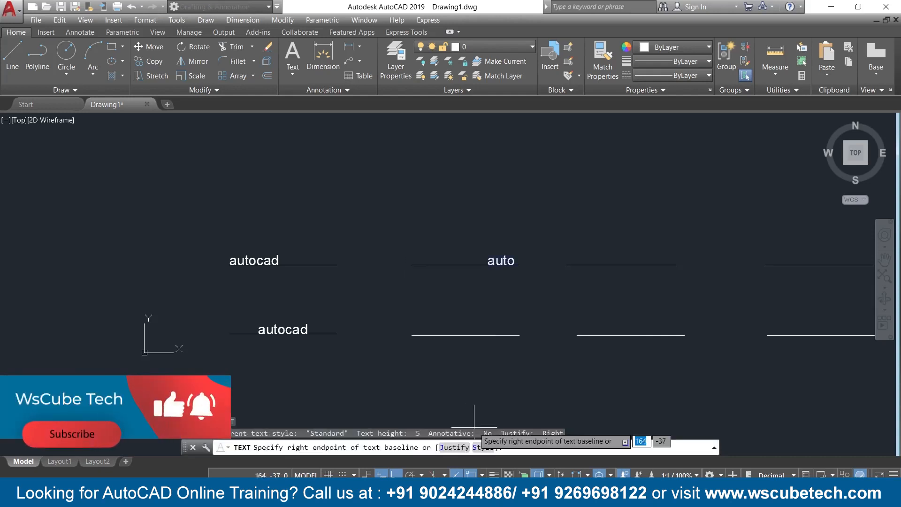
pyautogui.click(455, 448)
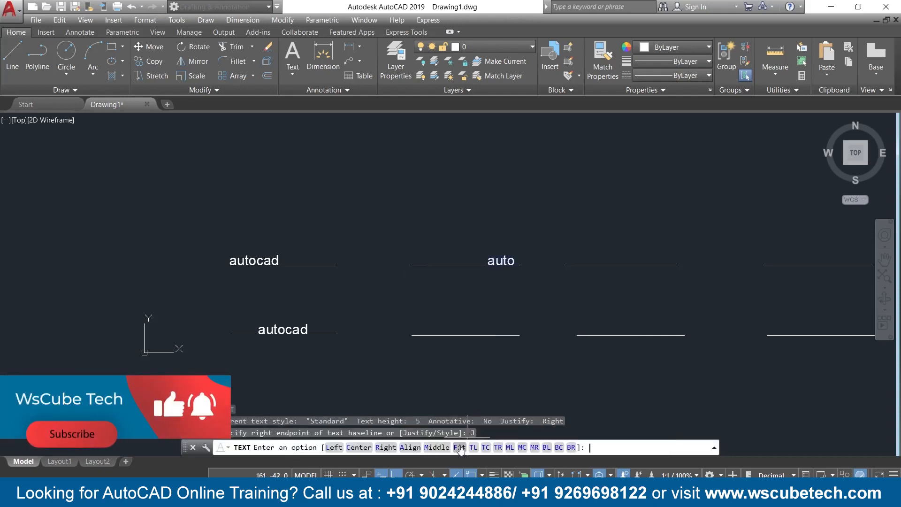
pyautogui.click(408, 448)
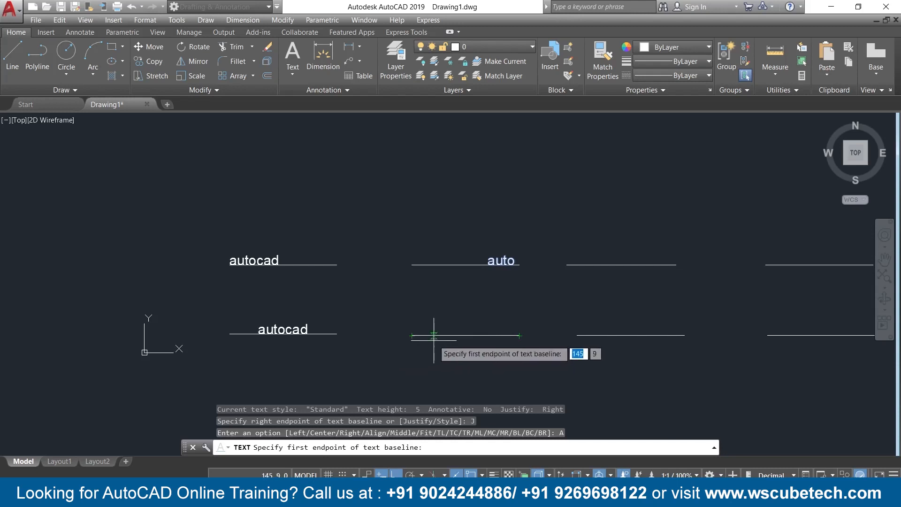
pyautogui.click(413, 336)
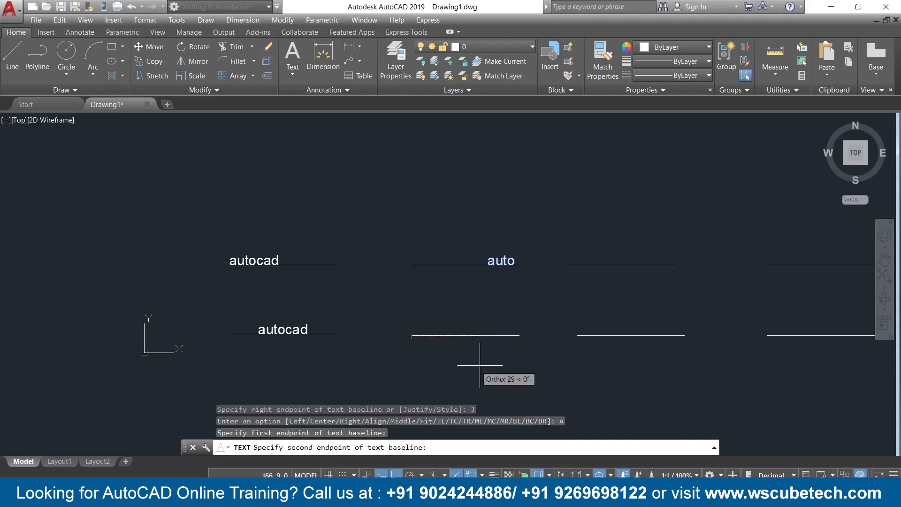
pyautogui.click(522, 335)
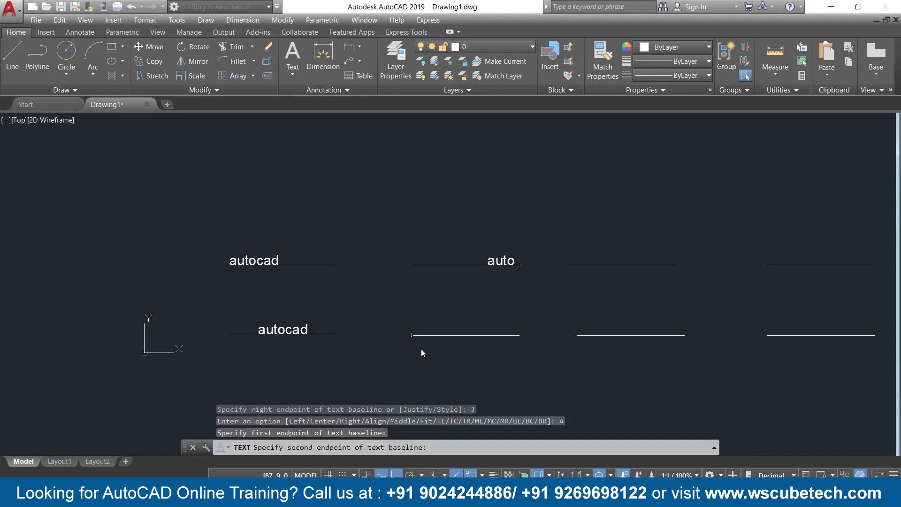
# Try a long random string starting with "ksaj" in the aligned text and erase it again.
pyautogui.write('ksaj')
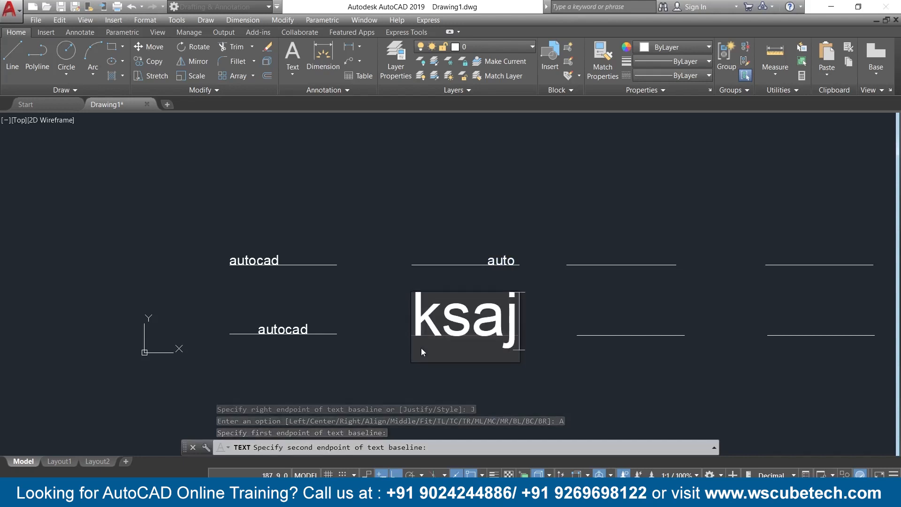
pyautogui.write('jdsjdffjkfdfjjjjjjjiejrej')
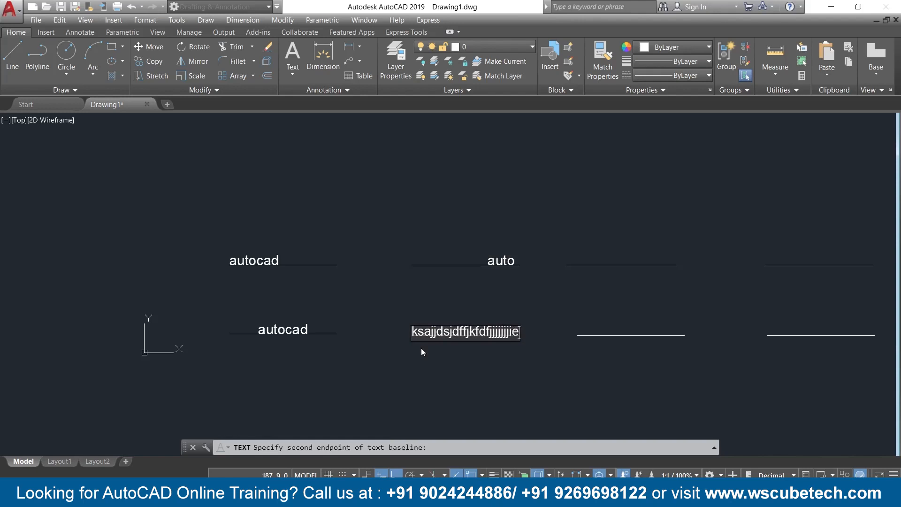
pyautogui.press('BackSpace')
pyautogui.press('BackSpace')
pyautogui.press('BackSpace')
pyautogui.press('BackSpace')
pyautogui.press('BackSpace')
pyautogui.press('BackSpace')
pyautogui.press('BackSpace')
pyautogui.press('BackSpace')
pyautogui.press('BackSpace')
pyautogui.press('BackSpace')
pyautogui.press('BackSpace')
pyautogui.press('BackSpace')
pyautogui.press('BackSpace')
pyautogui.press('BackSpace')
pyautogui.press('BackSpace')
pyautogui.press('BackSpace')
pyautogui.press('BackSpace')
pyautogui.press('BackSpace')
pyautogui.press('BackSpace')
pyautogui.press('BackSpace')
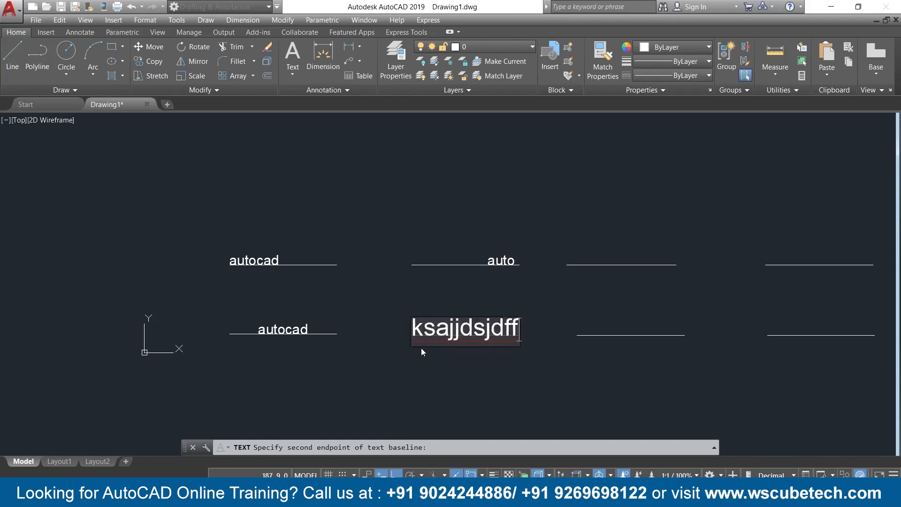
# Try "dfskdffjfkfsk" in the aligned text, shortening it character by character until it is erased.
pyautogui.write('dfskdf')
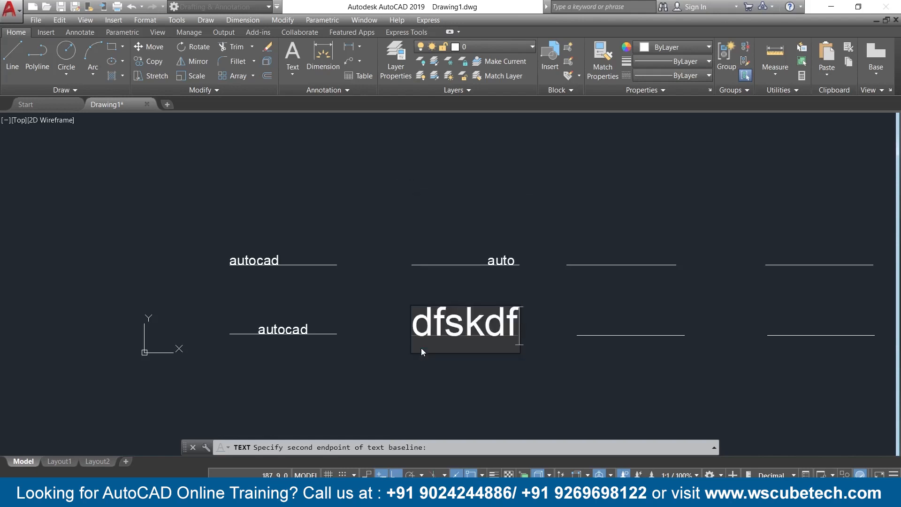
pyautogui.write('fjfkfsk')
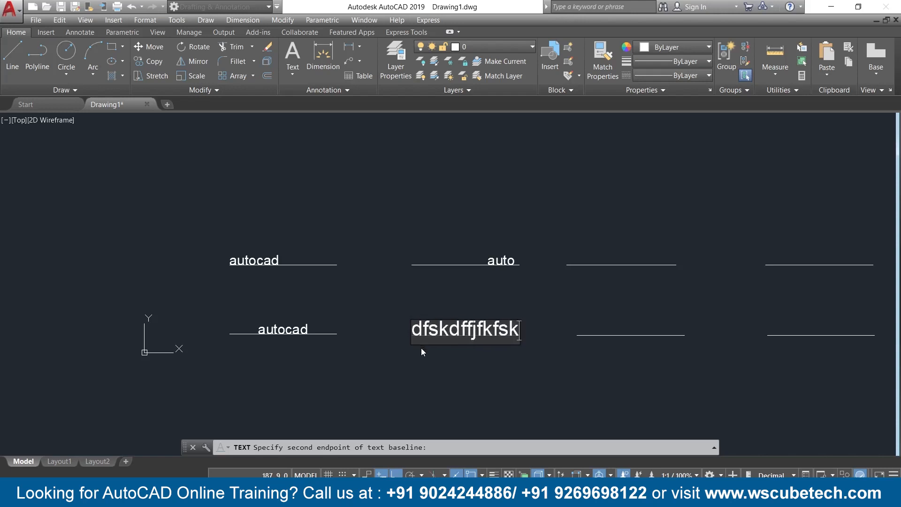
pyautogui.press('BackSpace')
pyautogui.press('BackSpace')
pyautogui.press('BackSpace')
pyautogui.press('BackSpace')
pyautogui.press('BackSpace')
pyautogui.press('BackSpace')
pyautogui.press('BackSpace')
pyautogui.press('BackSpace')
pyautogui.press('BackSpace')
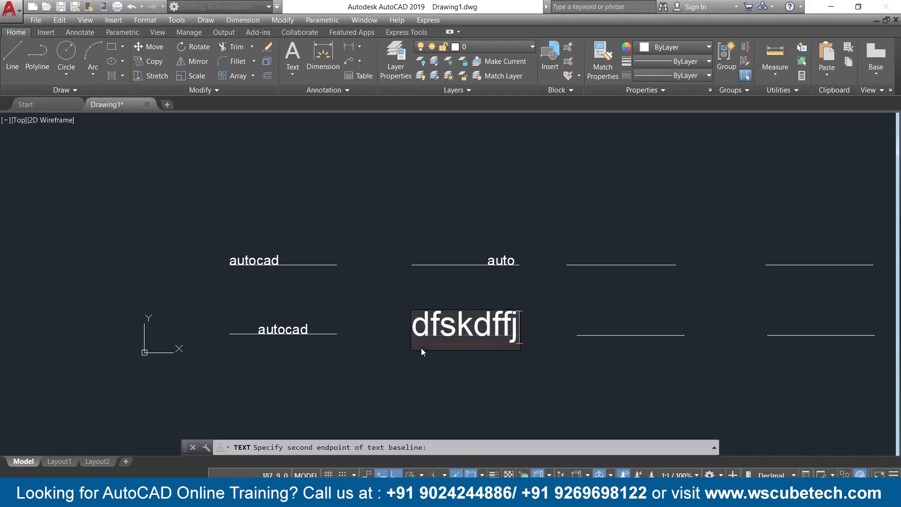
pyautogui.press('BackSpace')
pyautogui.press('BackSpace')
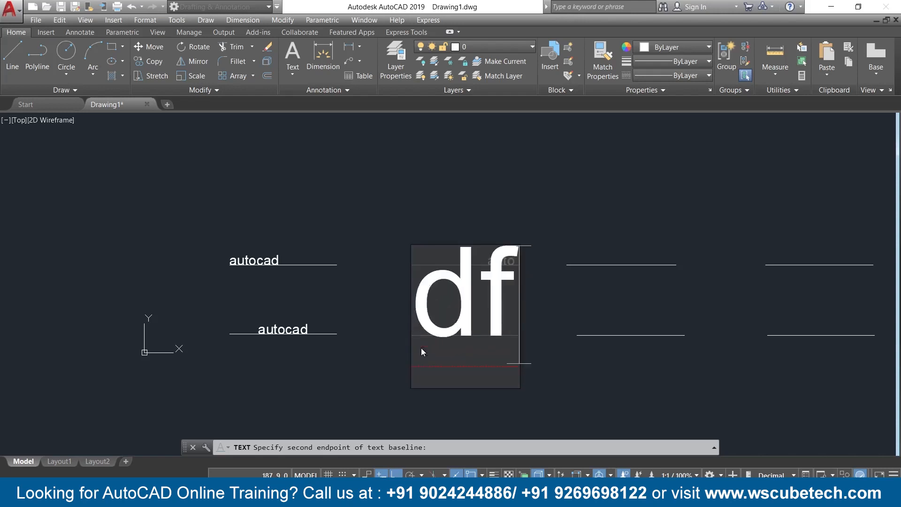
pyautogui.write('nn')
pyautogui.press('BackSpace')
pyautogui.press('BackSpace')
pyautogui.press('BackSpace')
pyautogui.press('BackSpace')
# Enter "asdfgh" as the aligned text on the lower row's second line and finish the Text command.
pyautogui.write('asdfgh')
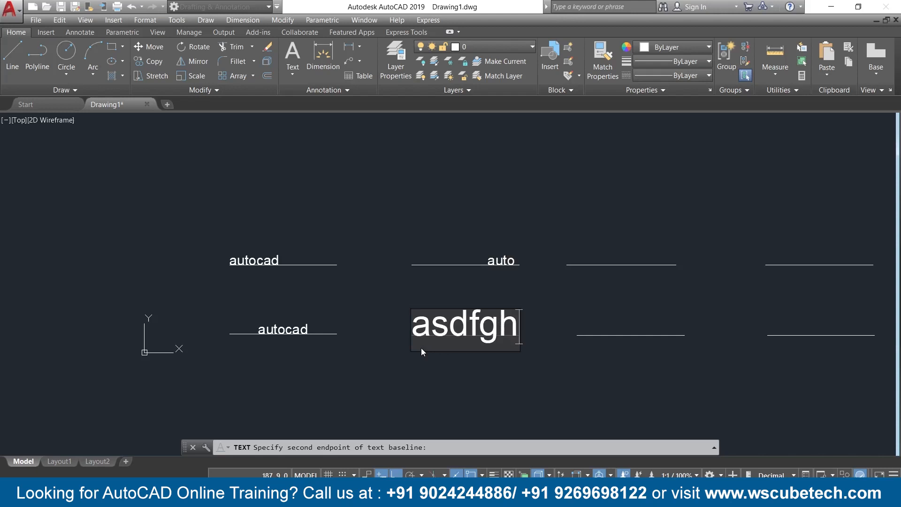
pyautogui.click(472, 412)
pyautogui.moveTo(512, 399); pyautogui.dragTo(385, 402, button='middle')
pyautogui.press('Escape')
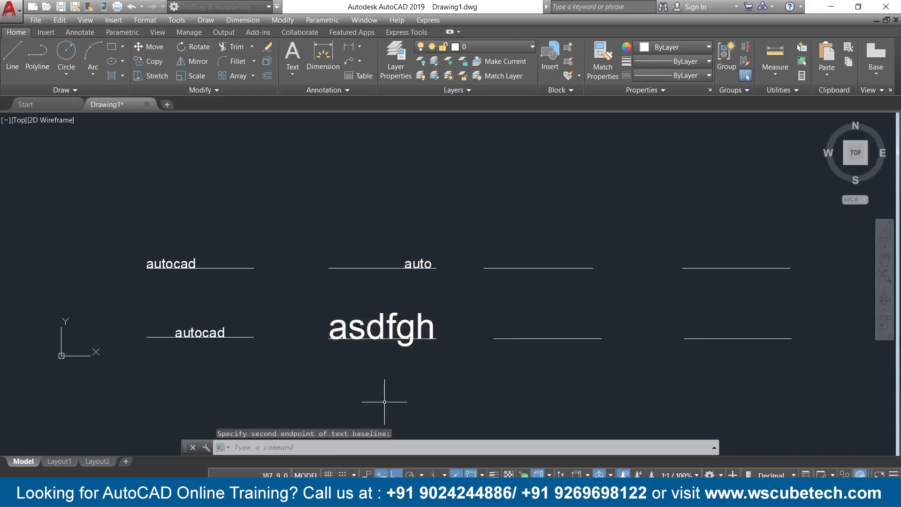
# Try Middle-justified single-line text "autocaddmfnfnf" at the midpoint of the upper row's third line, with height 5 and rotation 0, and undo it.
pyautogui.write('text')
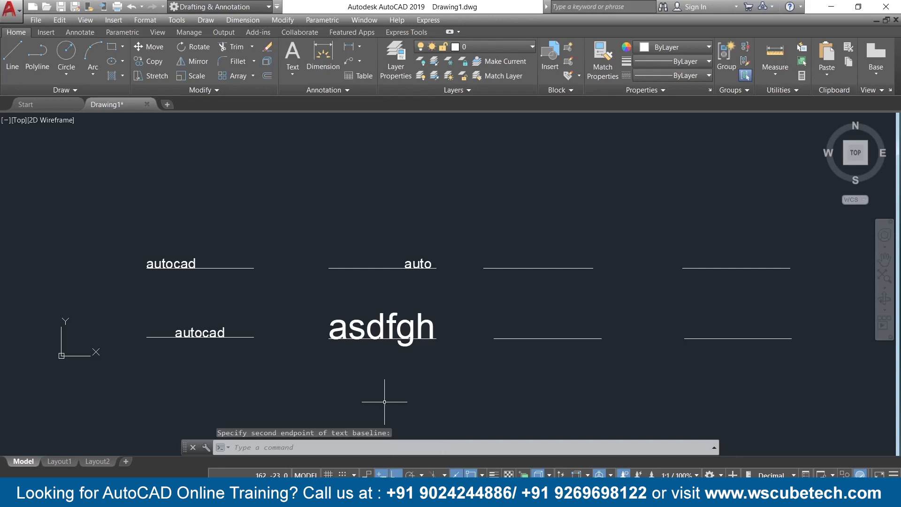
pyautogui.press('Return')
pyautogui.click(458, 449)
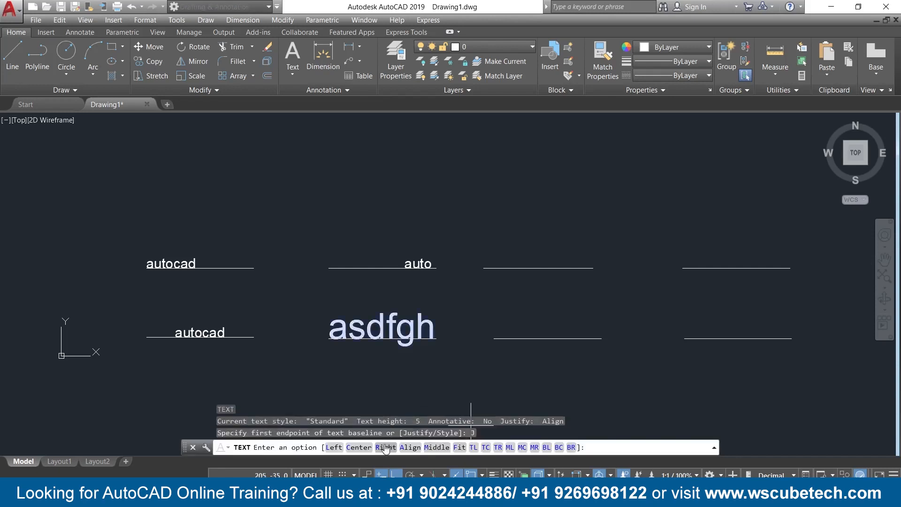
pyautogui.click(432, 450)
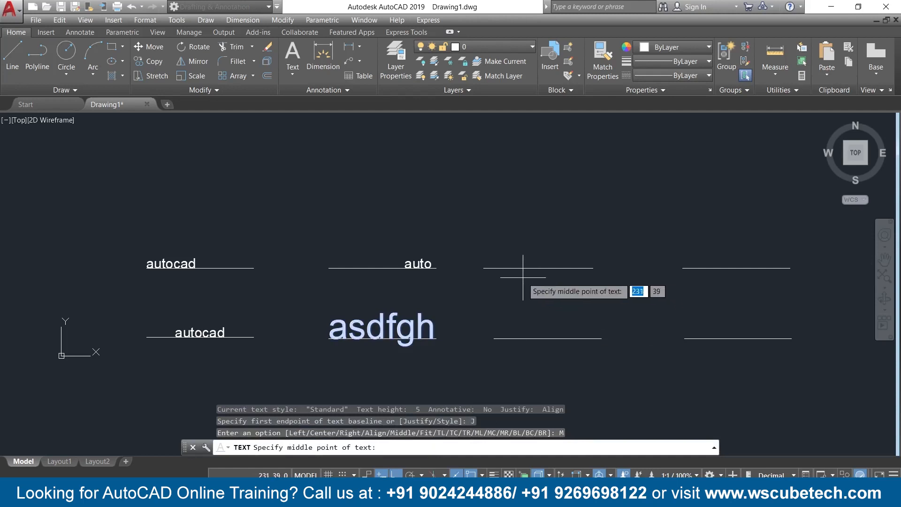
pyautogui.click(540, 269)
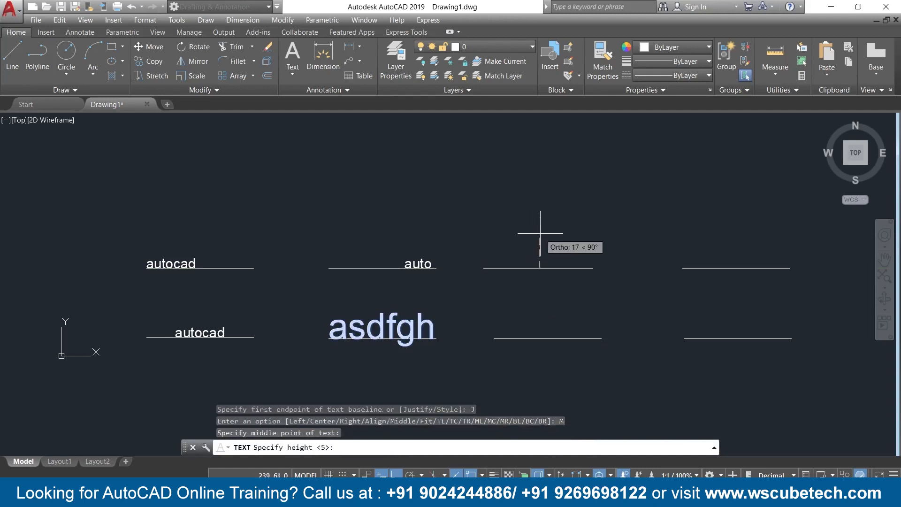
pyautogui.press('Return')
pyautogui.press('Return')
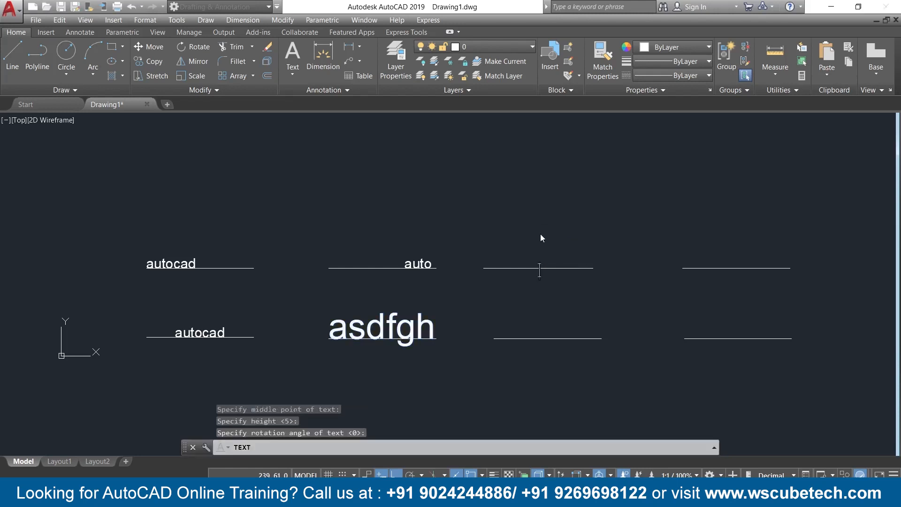
pyautogui.write('autocaddmfnfnf')
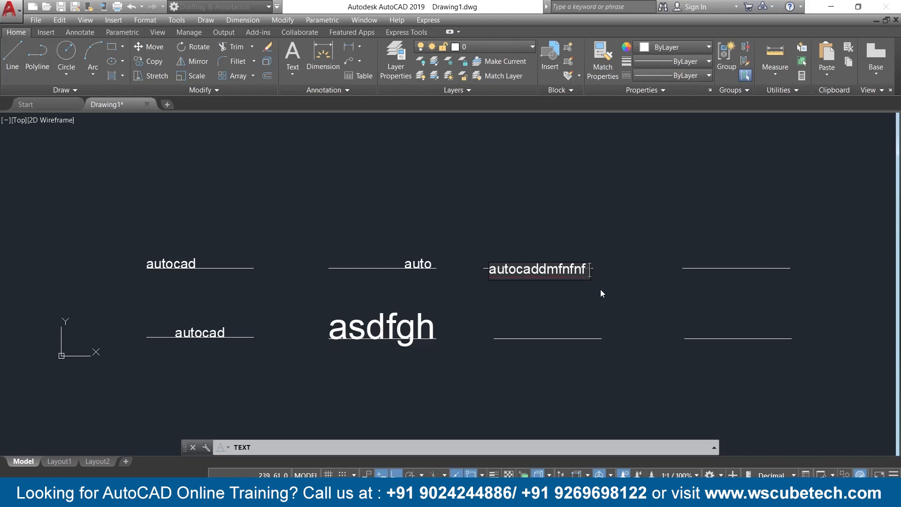
pyautogui.hotkey('ctrl', 'z')
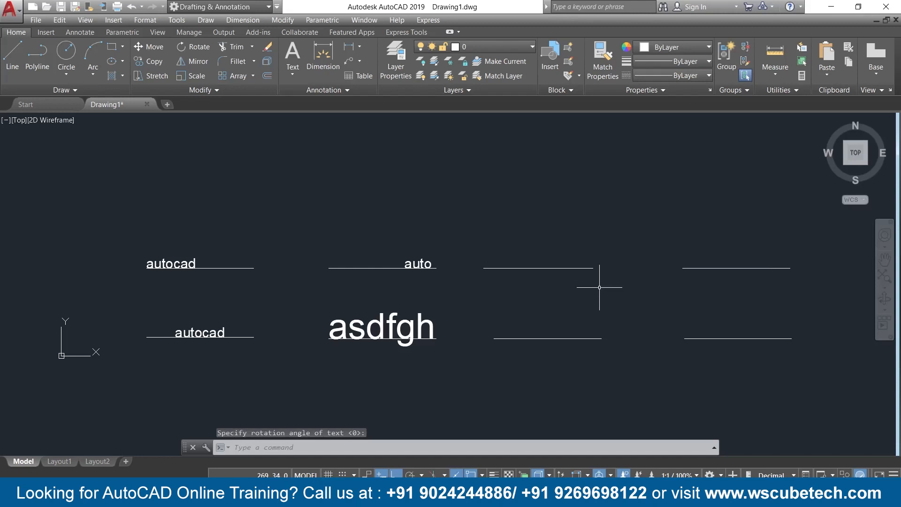
# Start Fit-justified single-line text between the left and right endpoints of the upper row's third line, with height 5.
pyautogui.click(299, 73)
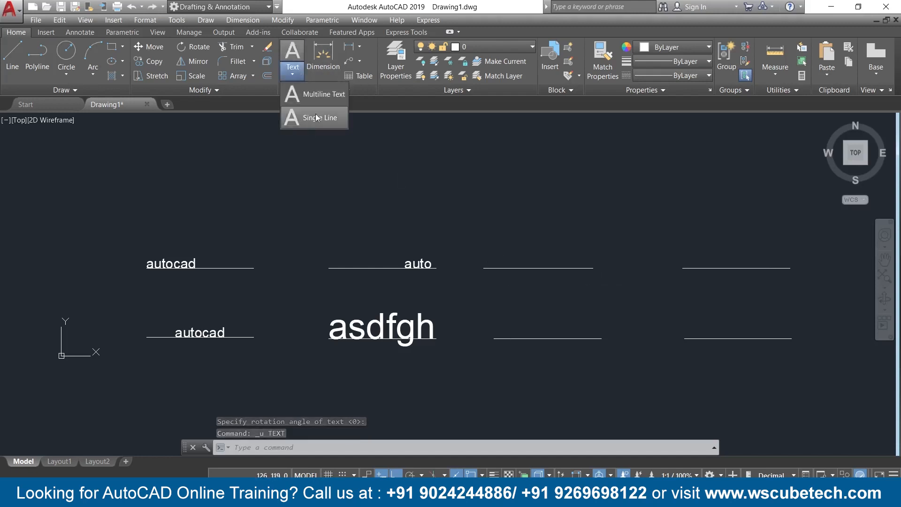
pyautogui.click(306, 121)
pyautogui.write('j')
pyautogui.press('Return')
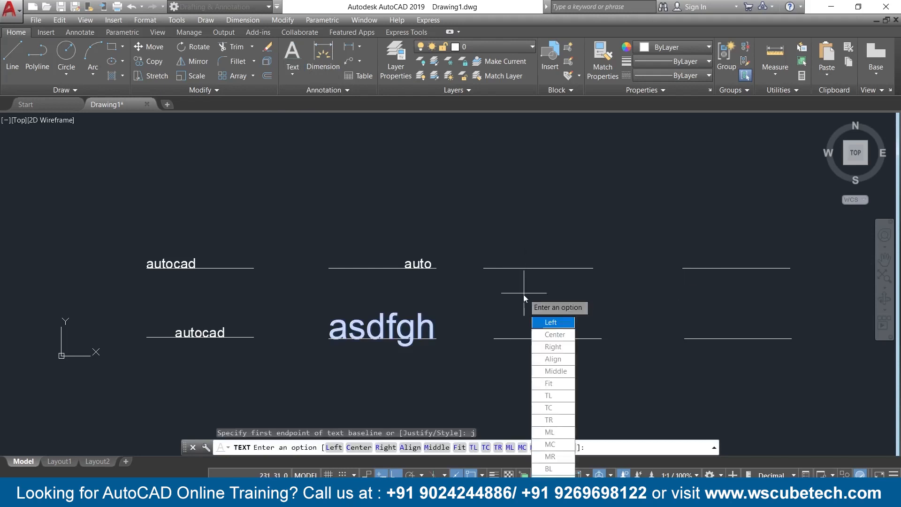
pyautogui.click(549, 384)
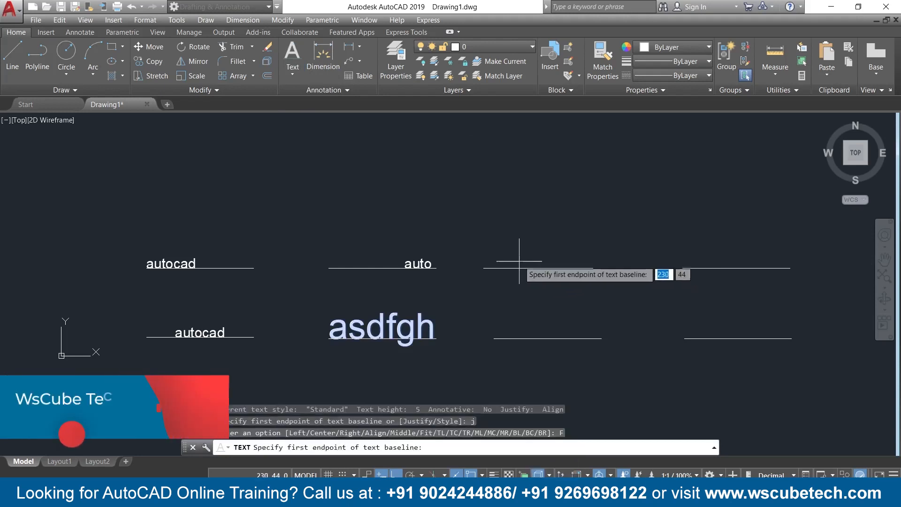
pyautogui.click(483, 268)
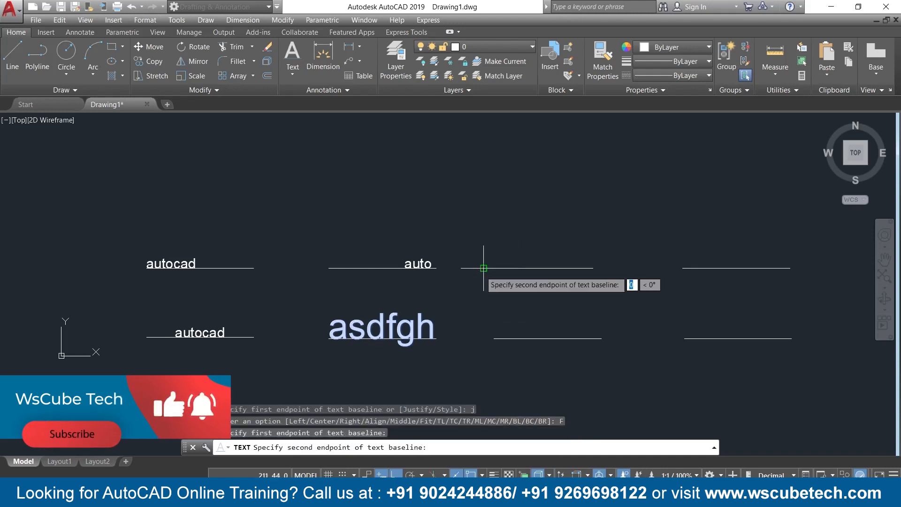
pyautogui.click(593, 268)
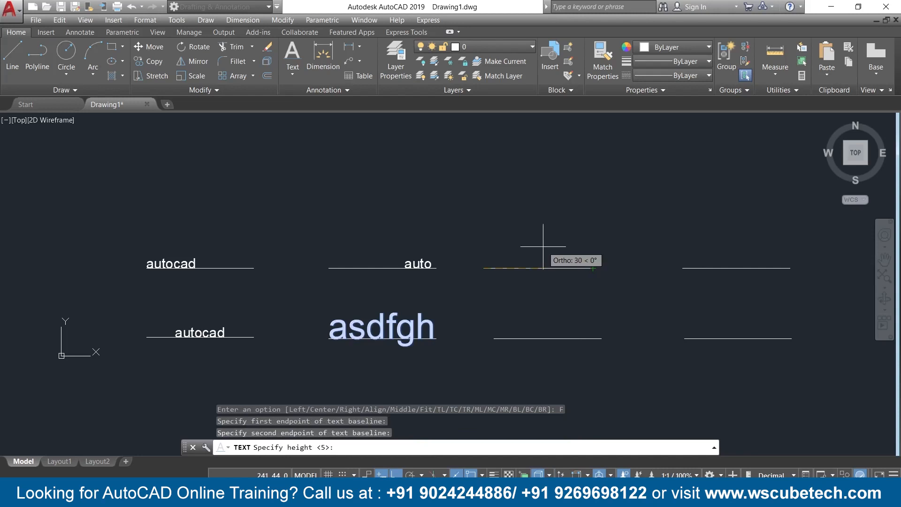
pyautogui.press('Return')
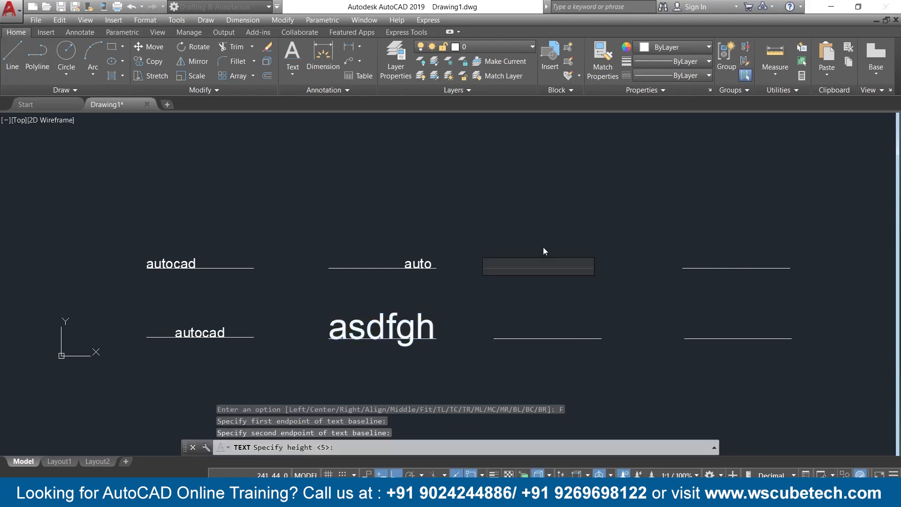
# Enter "ndnffndfkdfjkdjkjfkjaifjeeijewfjkffkj" as the fitted text on the upper row's third line and finish the Text command.
pyautogui.write('ndnffndfkdfj')
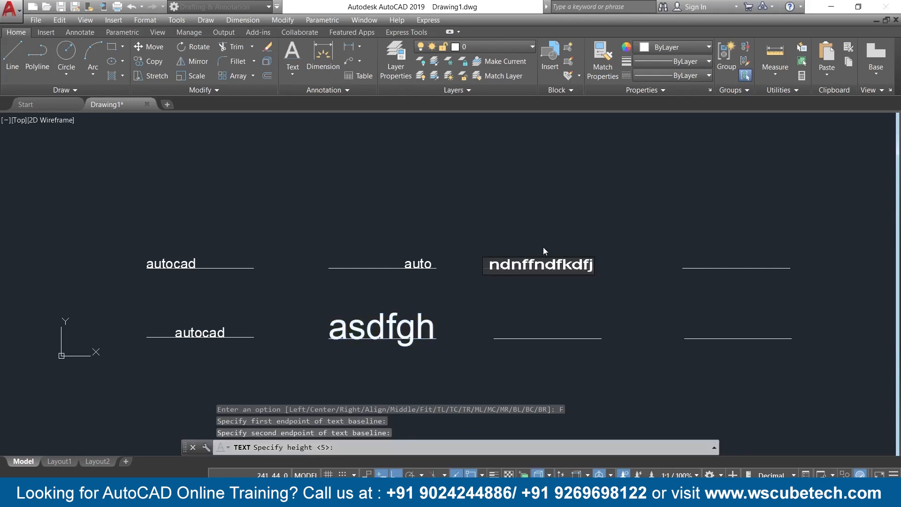
pyautogui.write('kdjkjfkjaifeeijewfjkffkj')
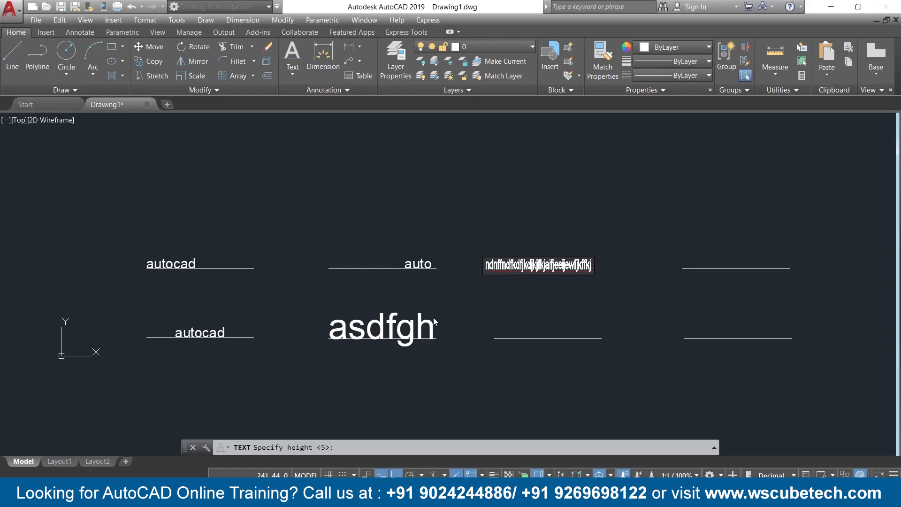
pyautogui.press('Return')
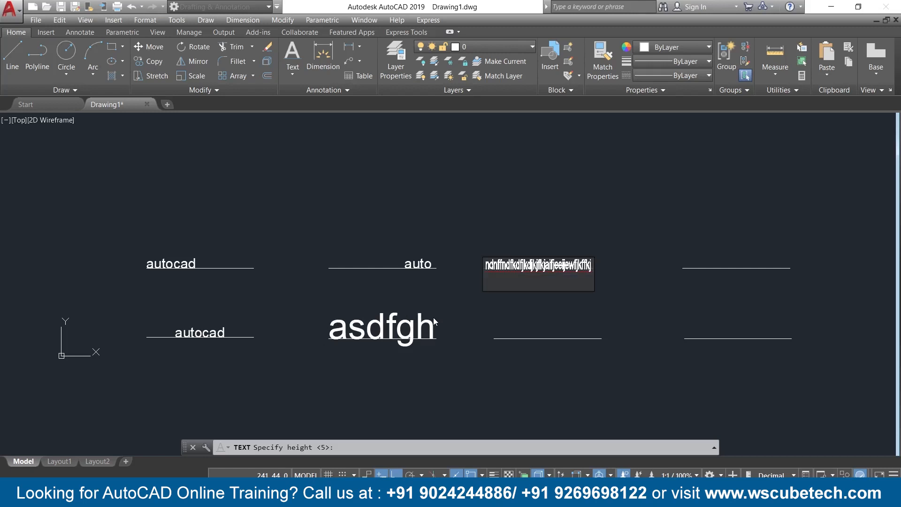
pyautogui.click(477, 217)
pyautogui.press('Escape')
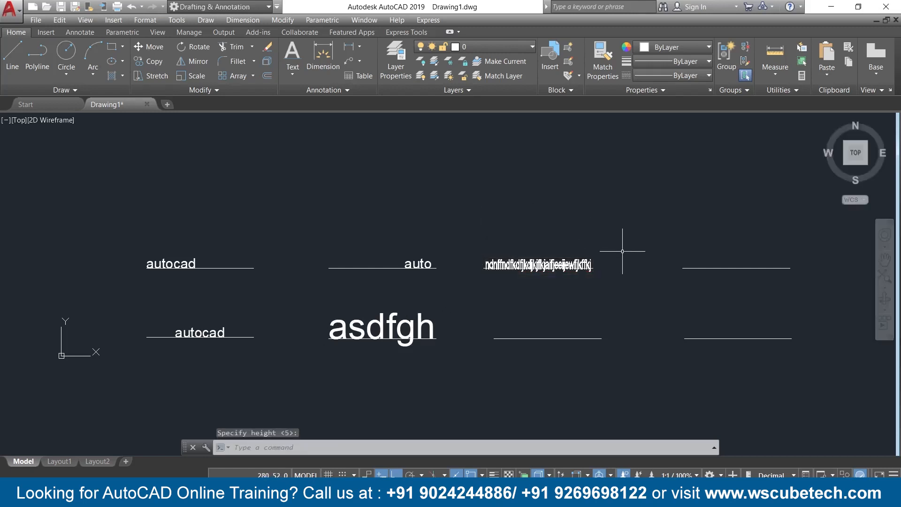
pyautogui.scroll(3, 603, 233)
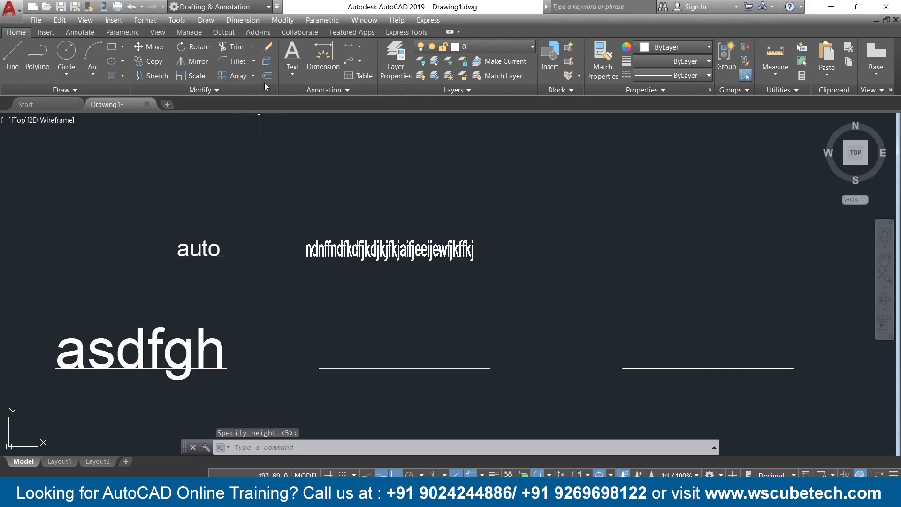
pyautogui.click(295, 48)
pyautogui.click(293, 74)
pyautogui.click(293, 73)
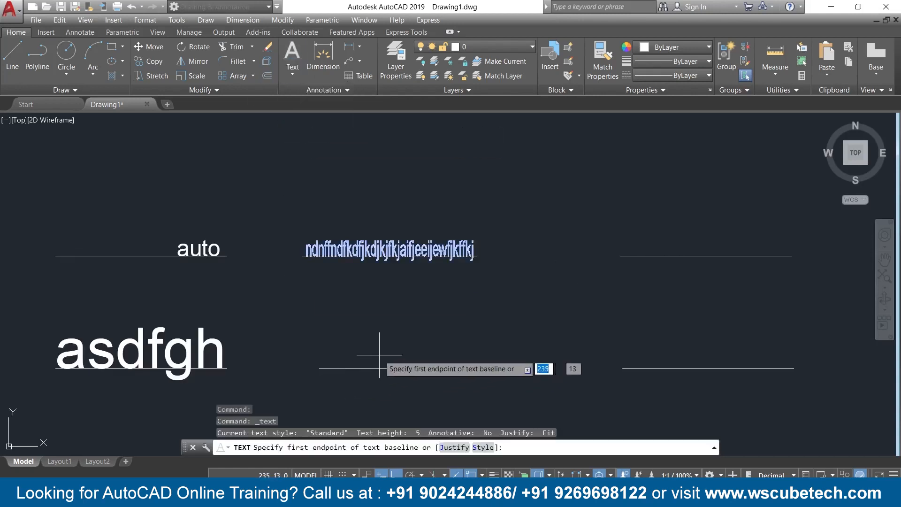
pyautogui.write('j')
pyautogui.press('Return')
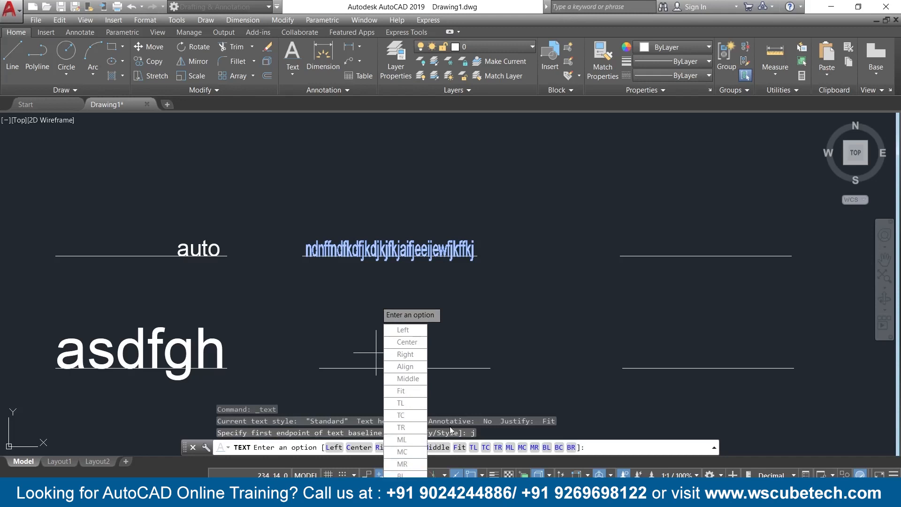
pyautogui.press('Escape')
# Delete the three unused lines: the lower row's third line and the fourth line of both rows.
pyautogui.click(443, 368)
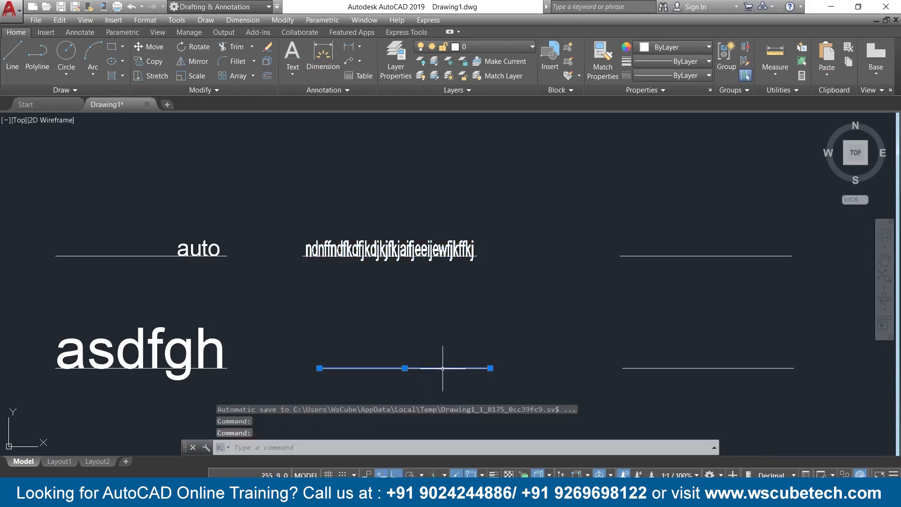
pyautogui.press('Delete')
pyautogui.click(677, 256)
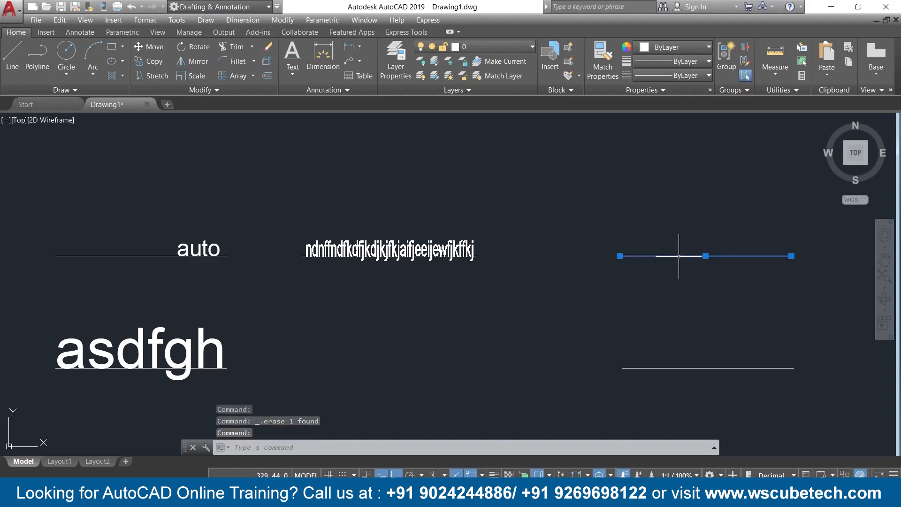
pyautogui.press('Delete')
pyautogui.click(704, 368)
pyautogui.press('Delete')
pyautogui.moveTo(718, 296)
pyautogui.mouseDown(button='middle')
pyautogui.moveTo(580, 298)
pyautogui.moveTo(413, 284)
pyautogui.mouseUp(button='middle')
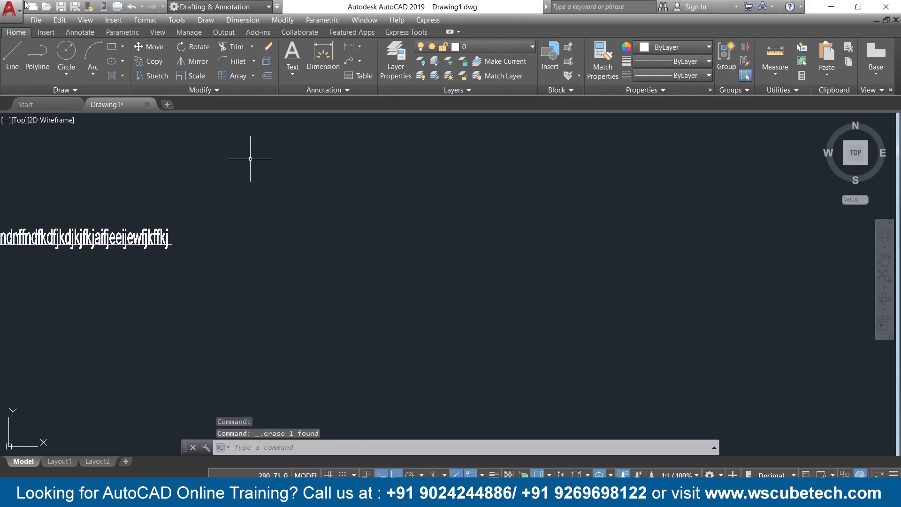
pyautogui.click(9, 53)
pyautogui.click(481, 160)
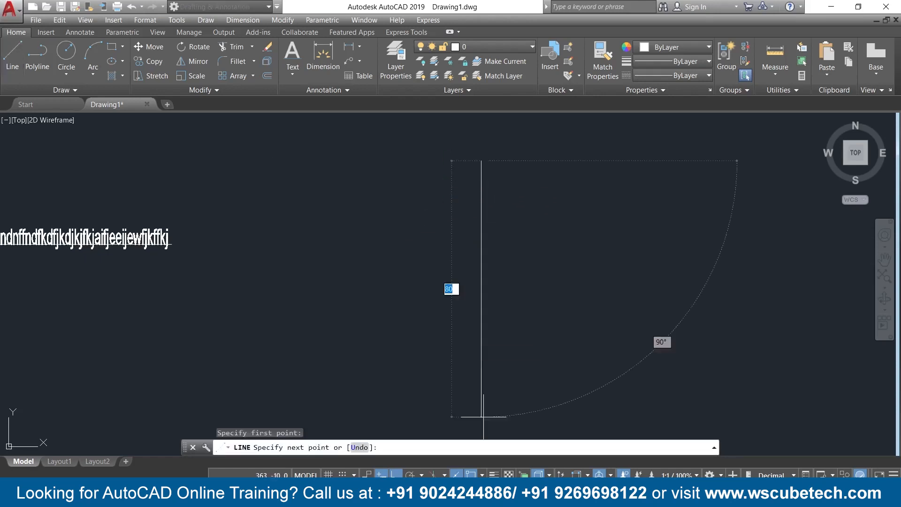
pyautogui.press('Return')
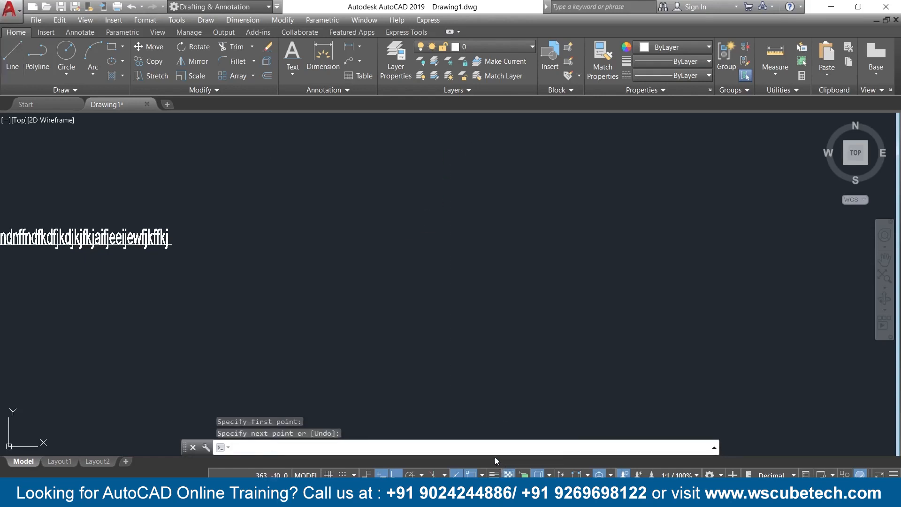
# Draw a vertical line and a longer horizontal line crossing it in the empty area to the right of the fitted text.
pyautogui.click(12, 52)
pyautogui.click(469, 159)
pyautogui.click(464, 392)
pyautogui.press('Return')
pyautogui.press('Return')
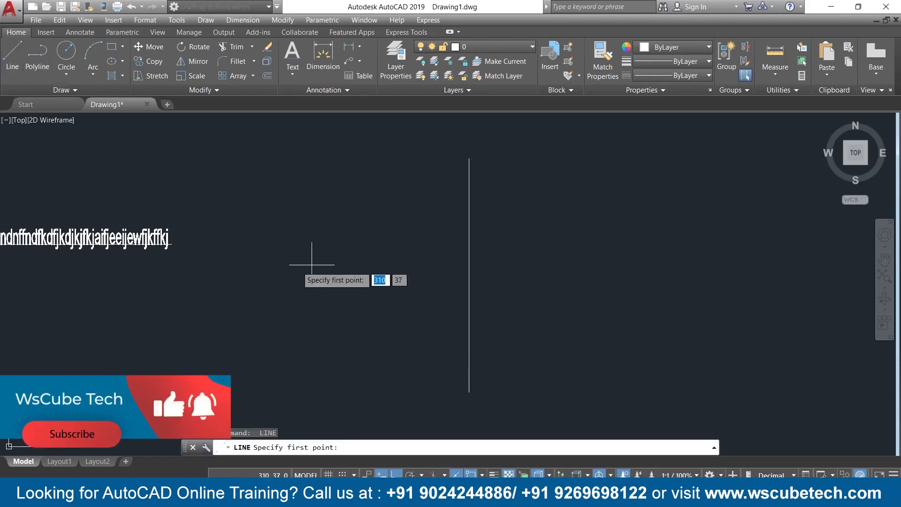
pyautogui.click(277, 271)
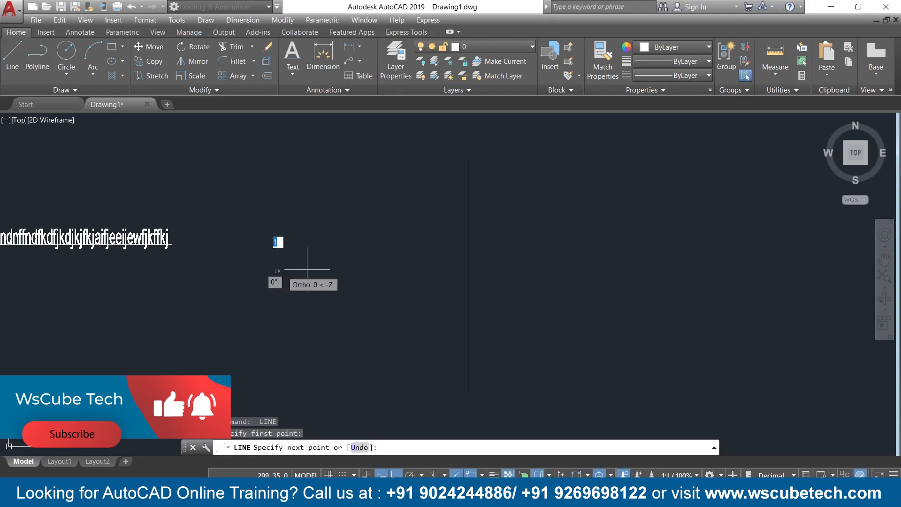
pyautogui.click(702, 289)
pyautogui.press('Return')
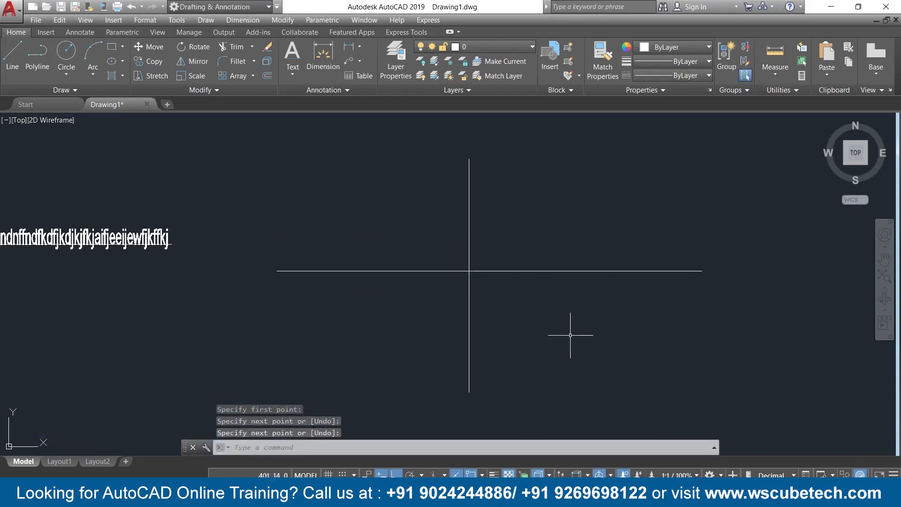
# Place top-left (TL) justified single-line text "autocad" at the intersection of the crossing lines, with height 5 and rotation 0.
pyautogui.click(292, 69)
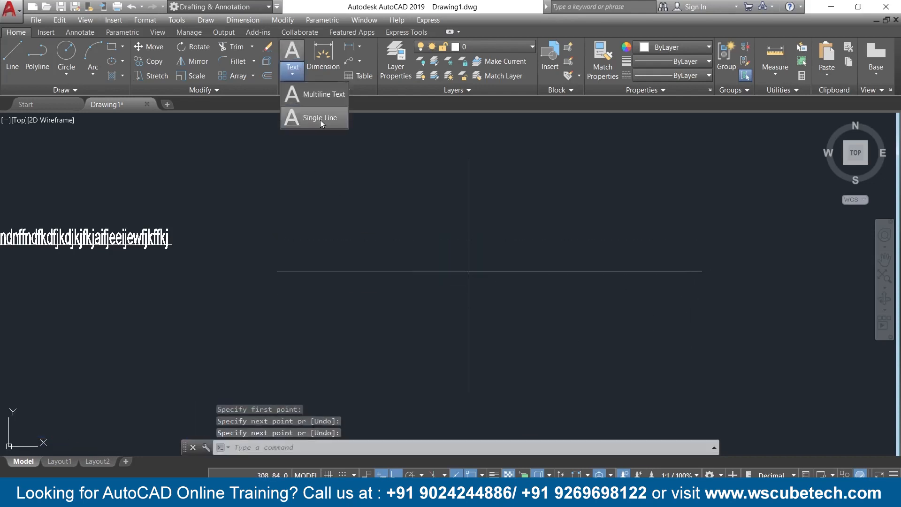
pyautogui.click(320, 120)
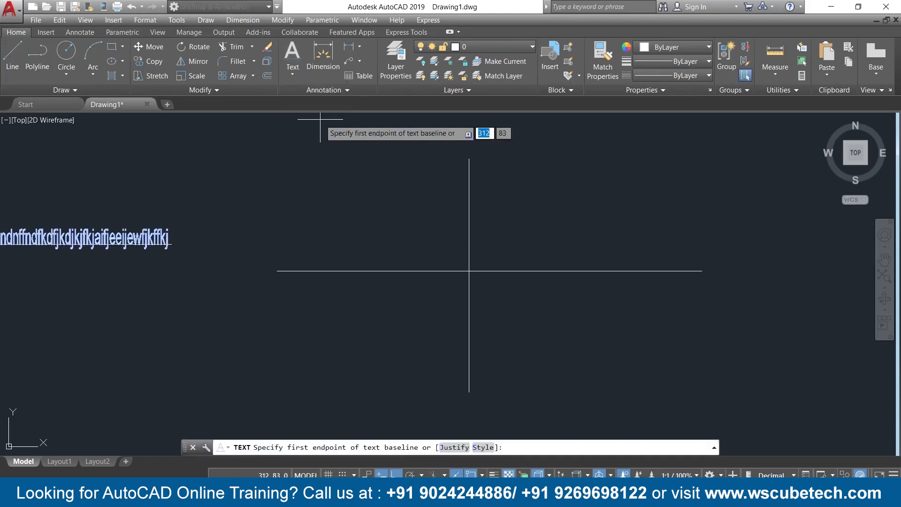
pyautogui.click(448, 448)
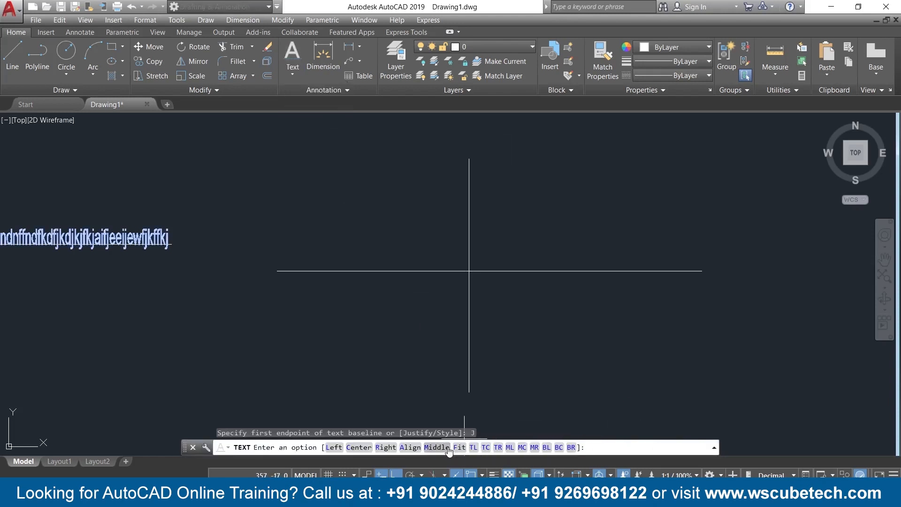
pyautogui.click(473, 448)
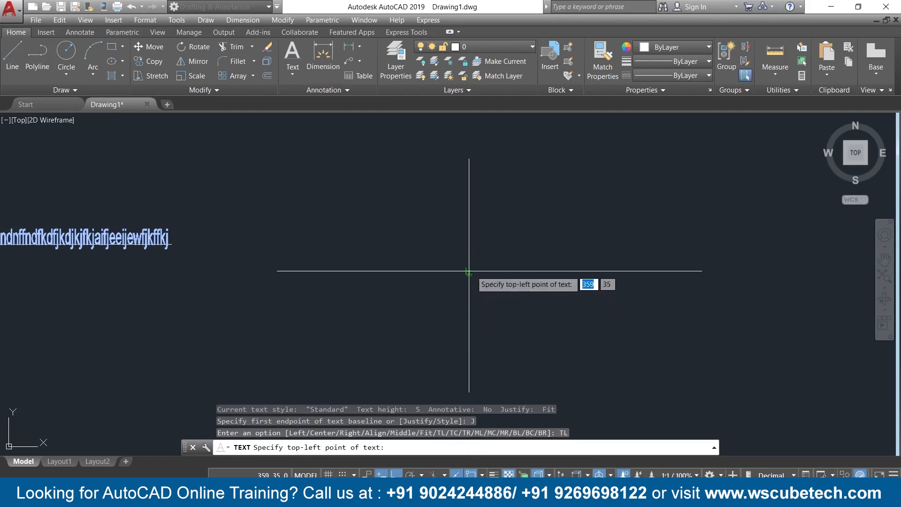
pyautogui.click(468, 271)
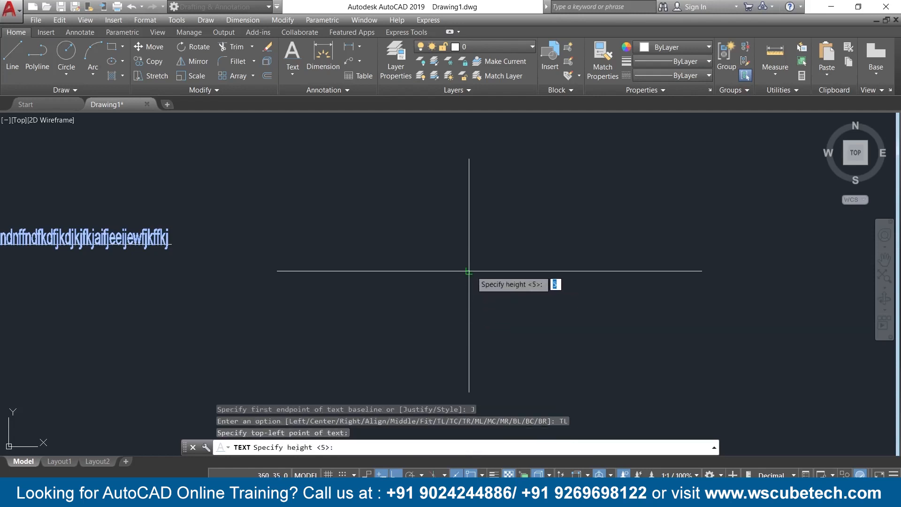
pyautogui.click(489, 325)
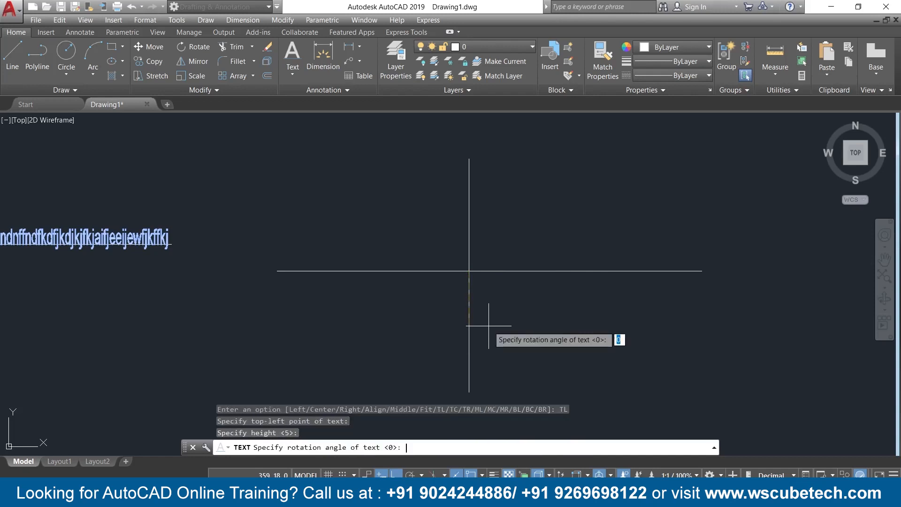
pyautogui.press('Return')
pyautogui.write('autocad')
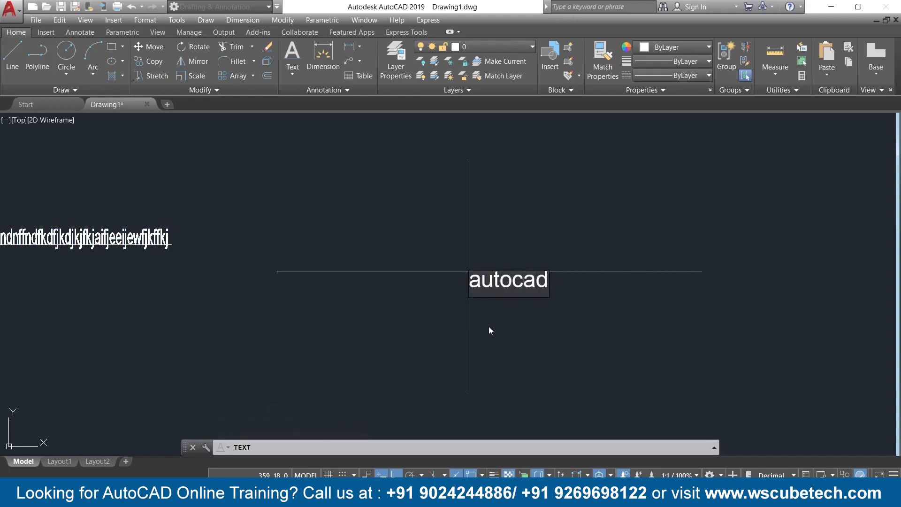
pyautogui.click(516, 335)
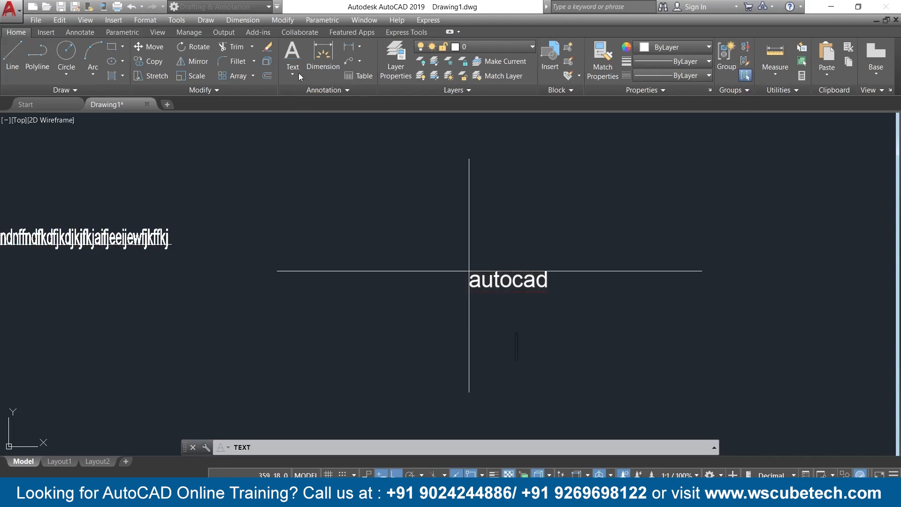
pyautogui.write('dt')
pyautogui.press('Return')
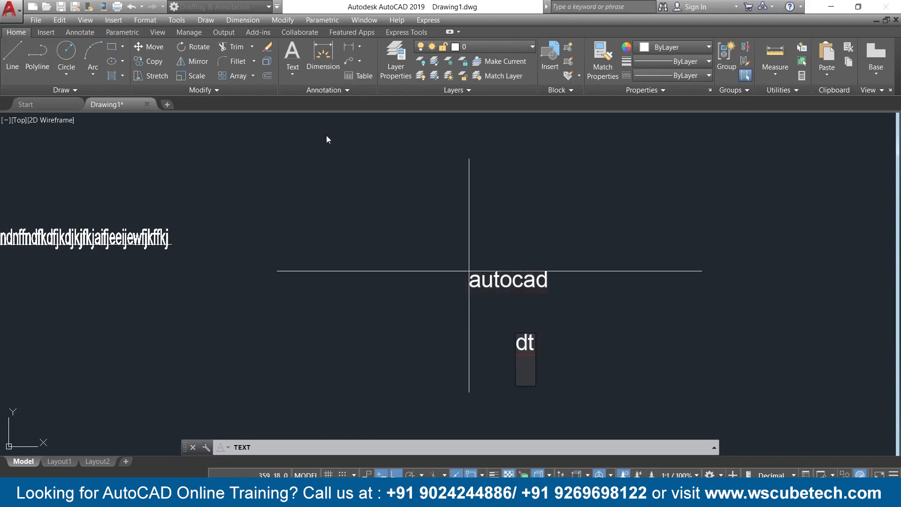
pyautogui.press('Return')
pyautogui.click(557, 327)
pyautogui.click(510, 371)
pyautogui.press('Delete')
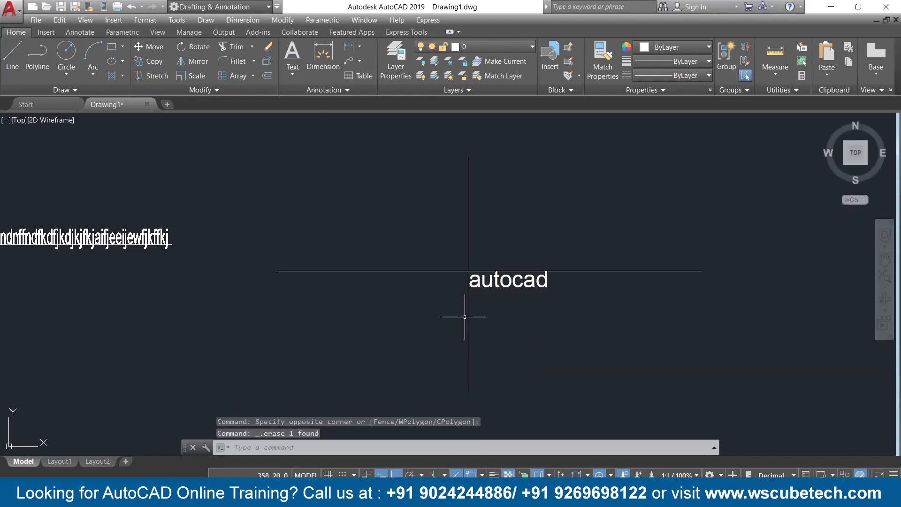
# Place top-center (TC) justified single-line text "autocad" at the same intersection, with height 5 and rotation 0, and finish the Text command.
pyautogui.click(298, 71)
pyautogui.click(321, 118)
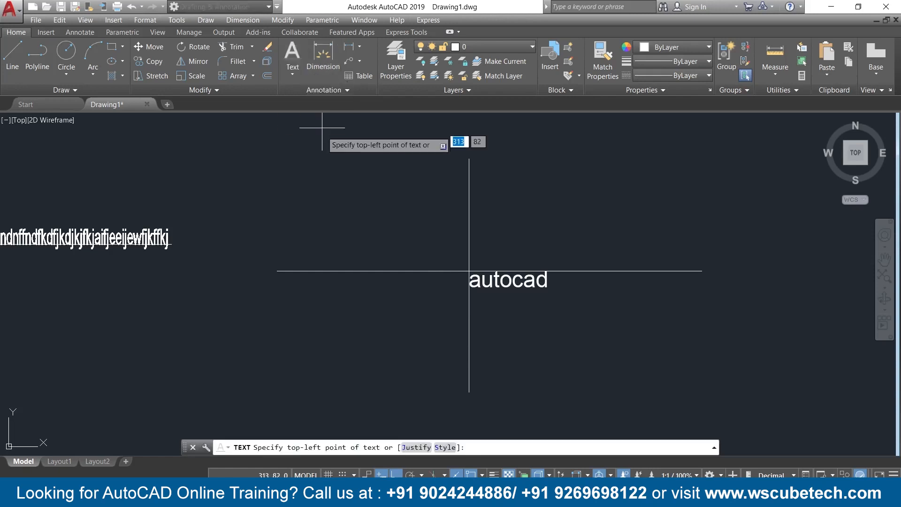
pyautogui.click(416, 448)
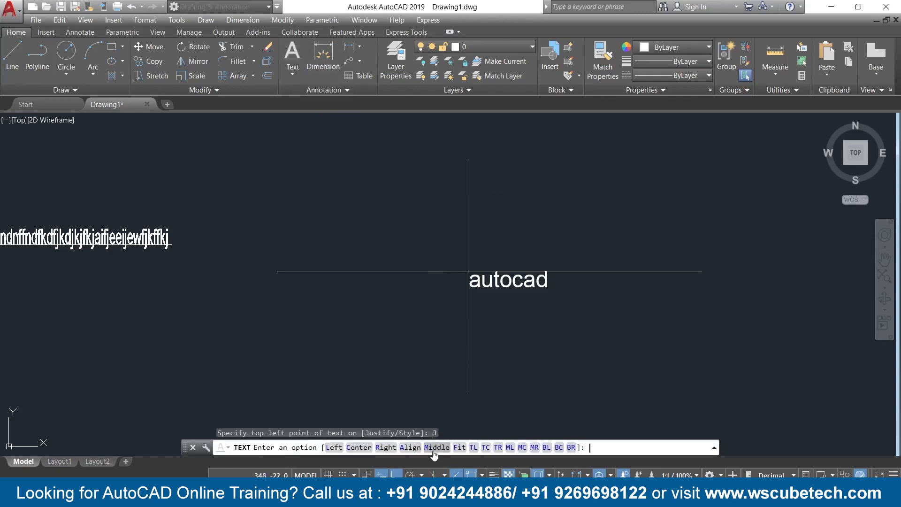
pyautogui.click(486, 448)
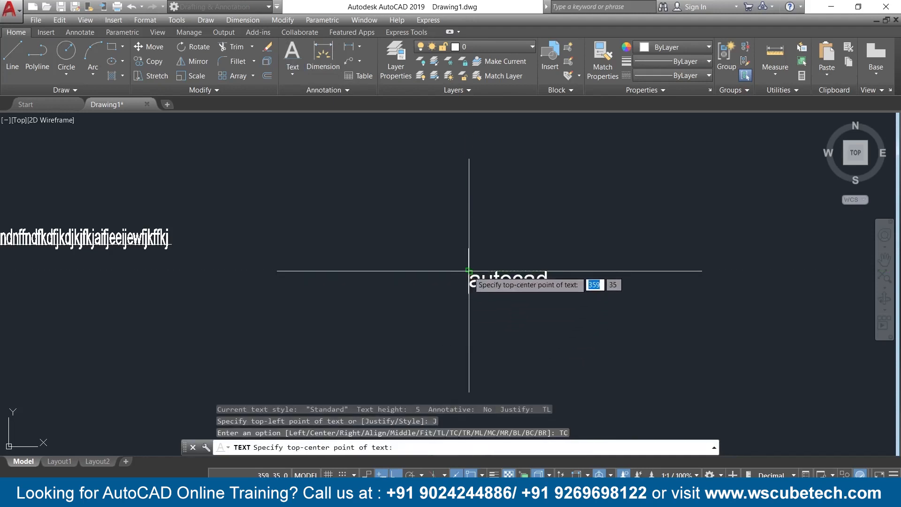
pyautogui.click(469, 271)
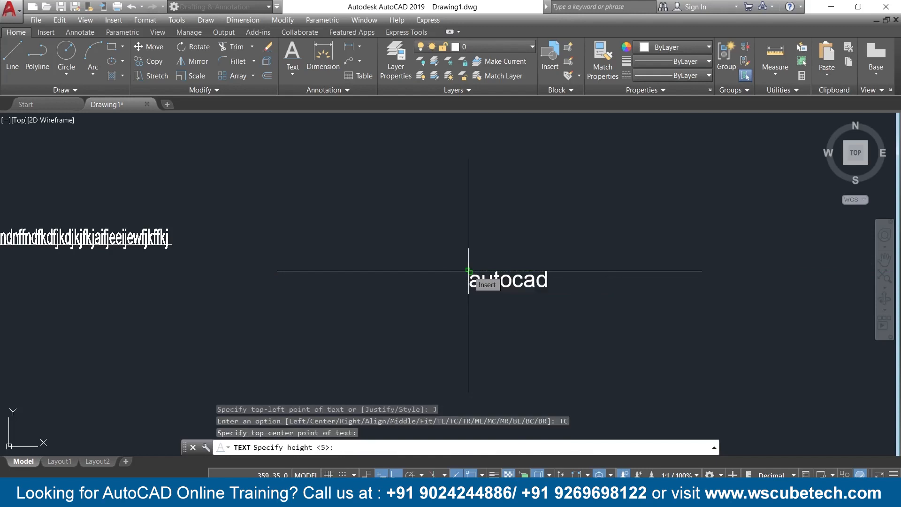
pyautogui.press('Return')
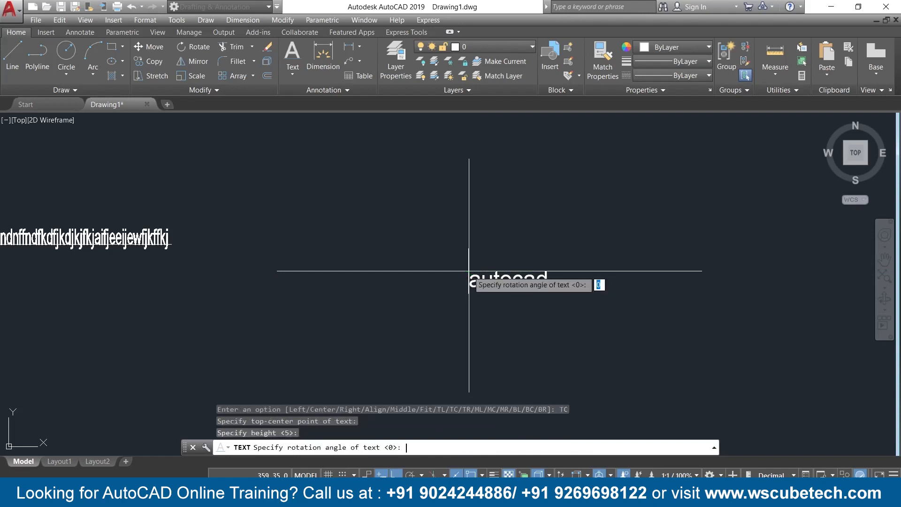
pyautogui.press('Return')
pyautogui.write('autocad')
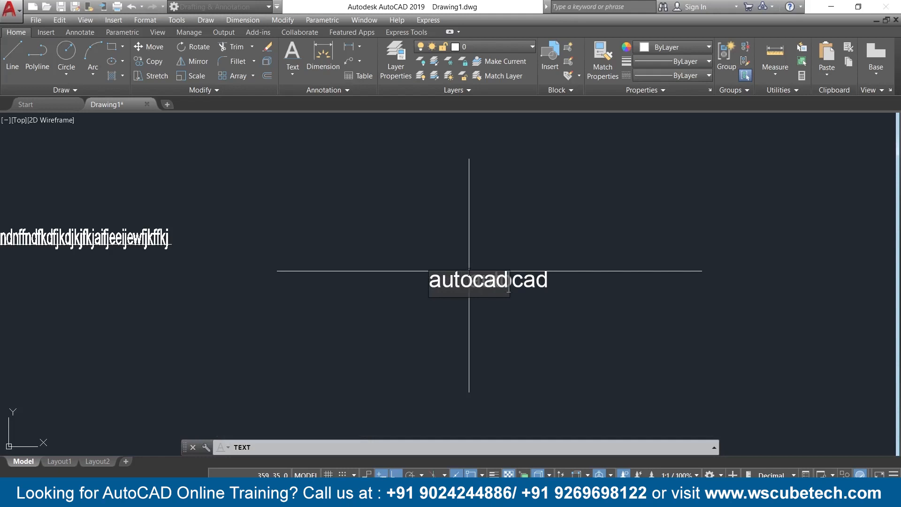
pyautogui.press('Return')
pyautogui.press('Return')
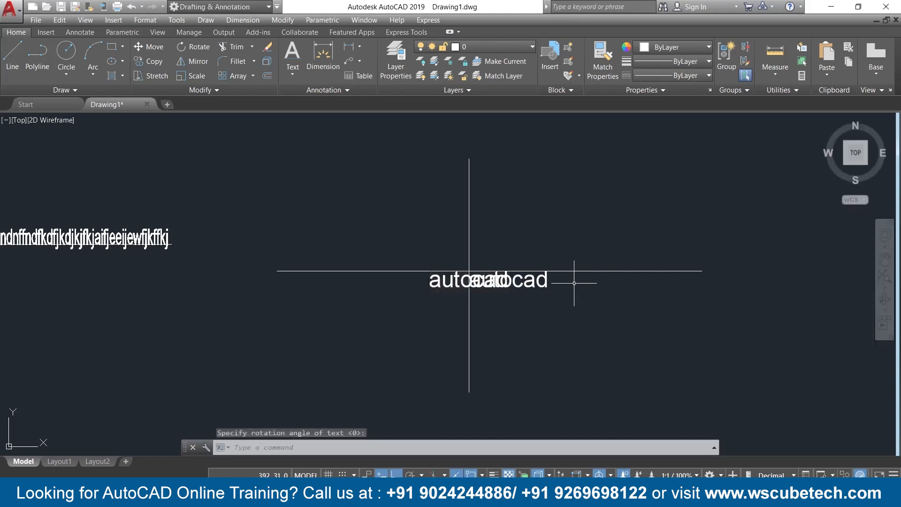
# Delete both "autocad" texts at the crossing lines.
pyautogui.click(643, 263)
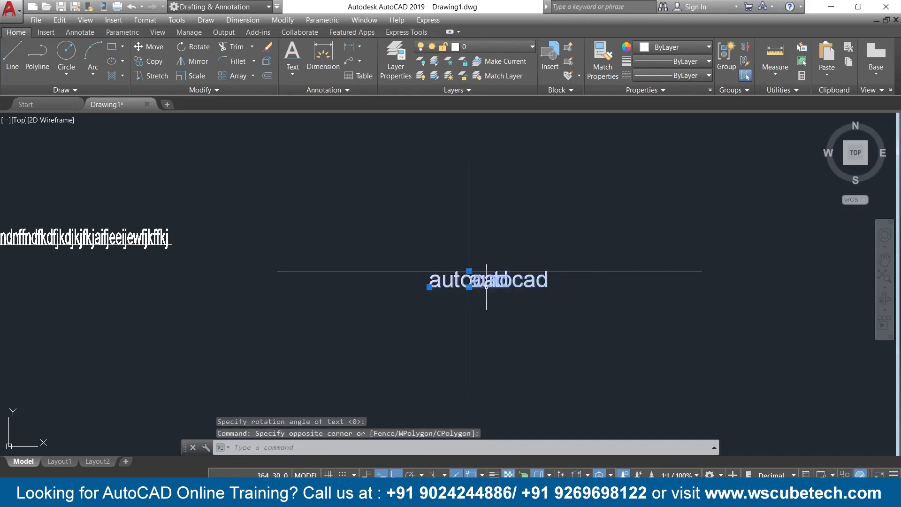
pyautogui.press('Delete')
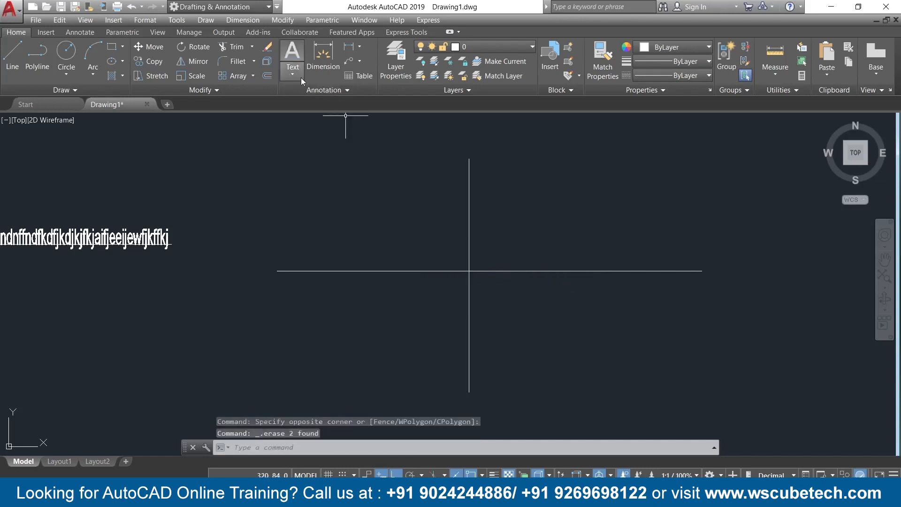
# Try middle-left (ML) justified single-line text "djasdjaskdkasdjaksdakdkdj" at the lines' intersection with height 5 and rotation 0, and cancel it.
pyautogui.write('text')
pyautogui.press('Return')
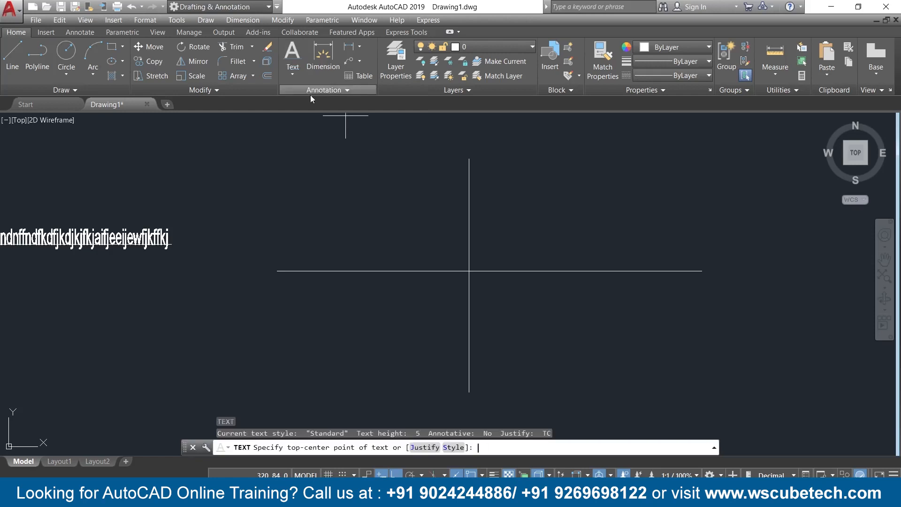
pyautogui.click(417, 448)
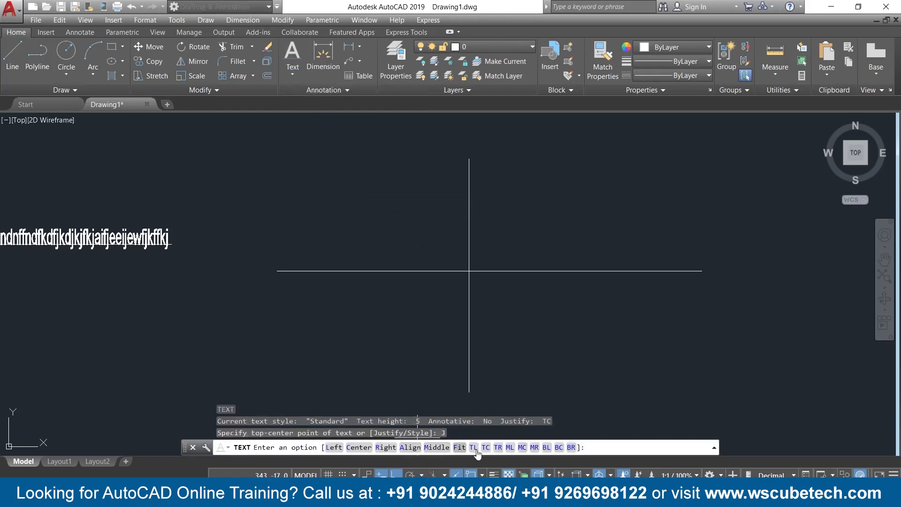
pyautogui.click(510, 448)
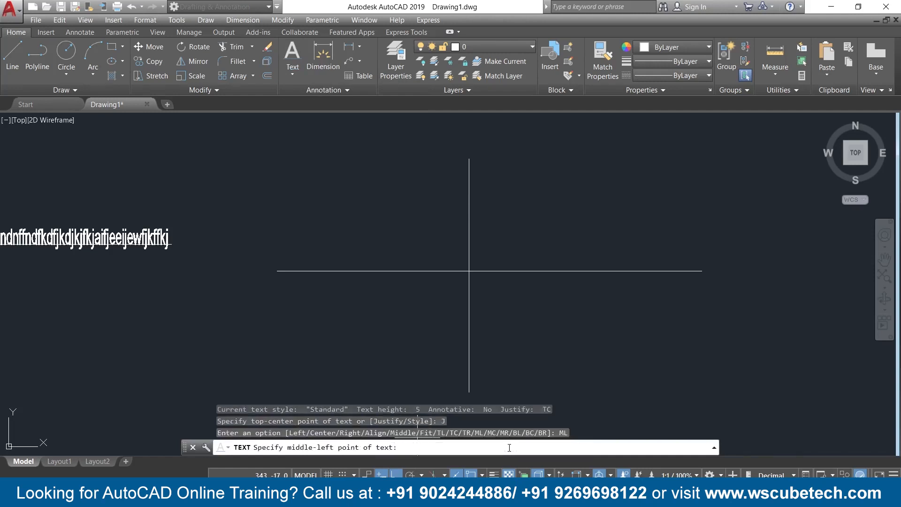
pyautogui.click(469, 270)
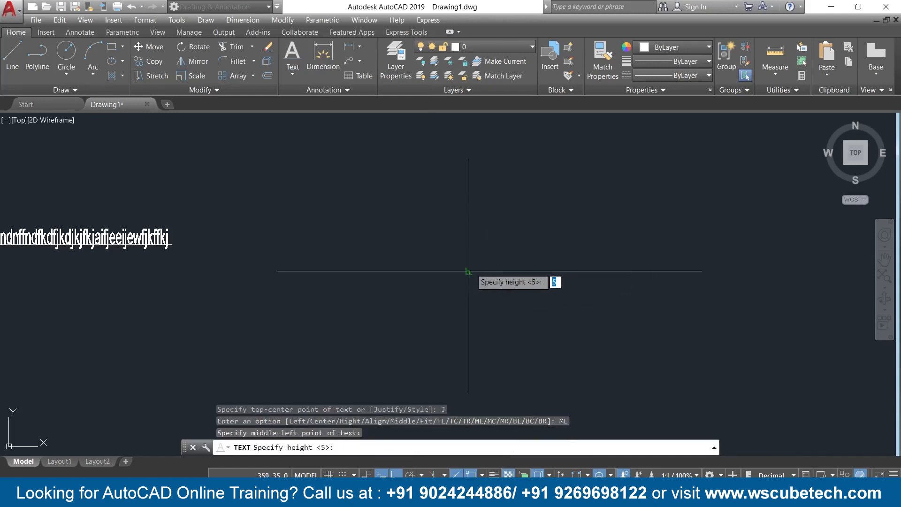
pyautogui.press('Return')
pyautogui.press('Return')
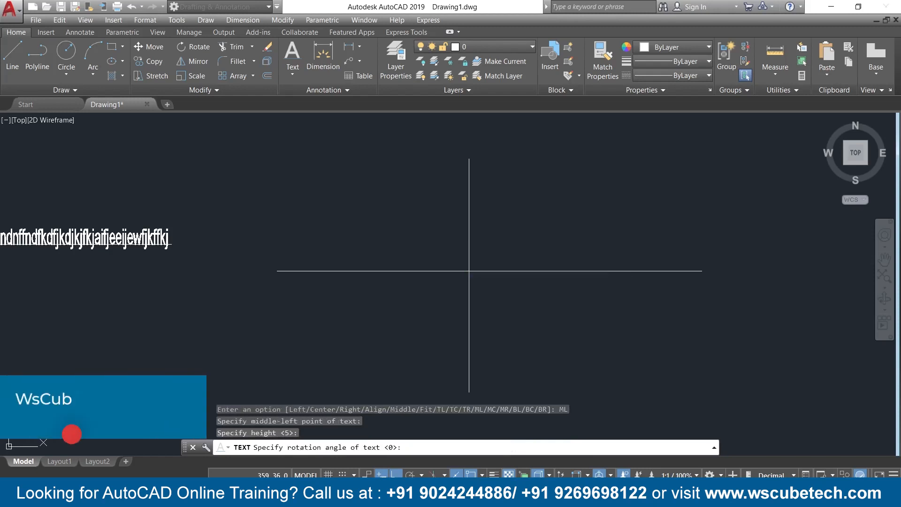
pyautogui.write('djasdjaskdkasdjaksdakdkdj')
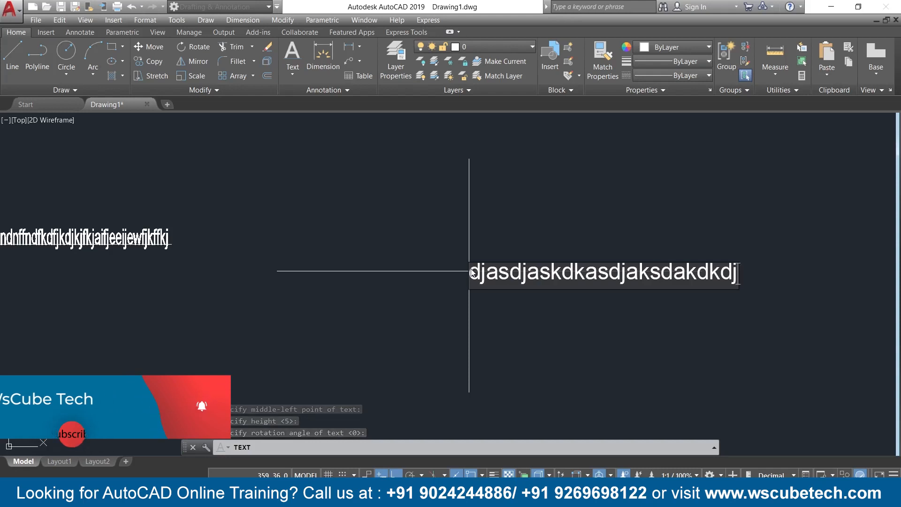
pyautogui.press('Escape')
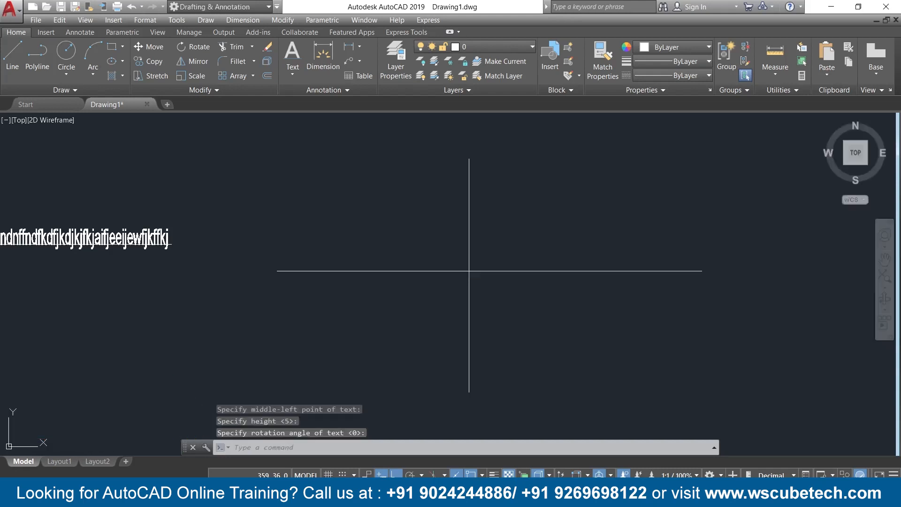
pyautogui.click(293, 71)
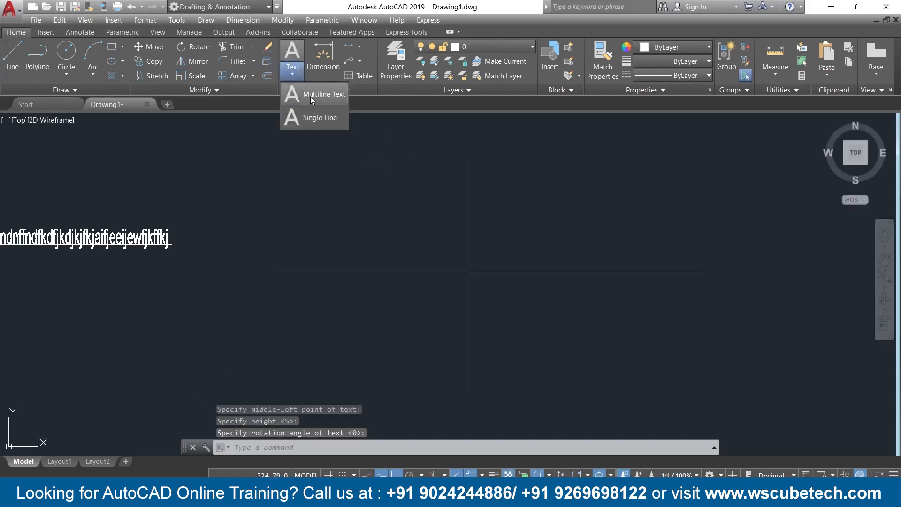
pyautogui.click(311, 96)
pyautogui.press('Escape')
# Enter bottom-center (BC) justified single-line text "ddasdakjsdajdajdadjdjdsffjadjsajk" at the crossing lines' intersection, with height 5 and rotation 0.
pyautogui.click(296, 81)
pyautogui.click(310, 117)
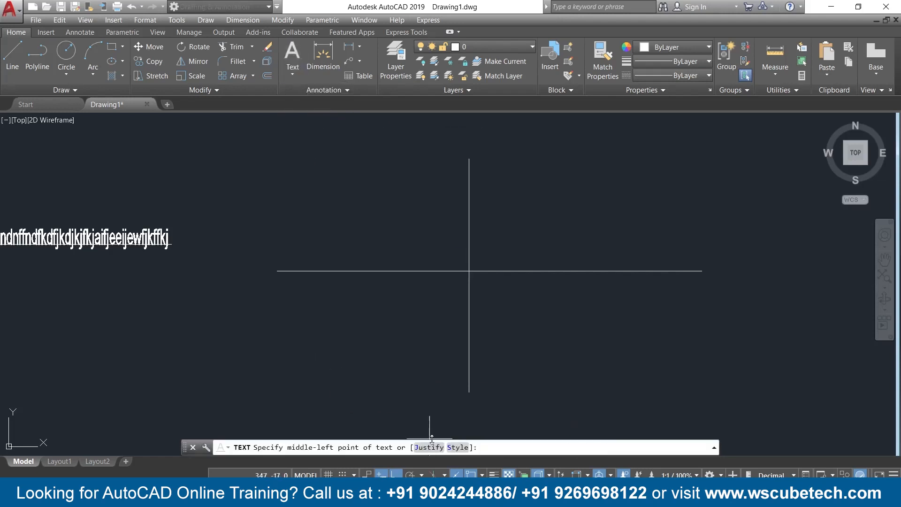
pyautogui.click(428, 447)
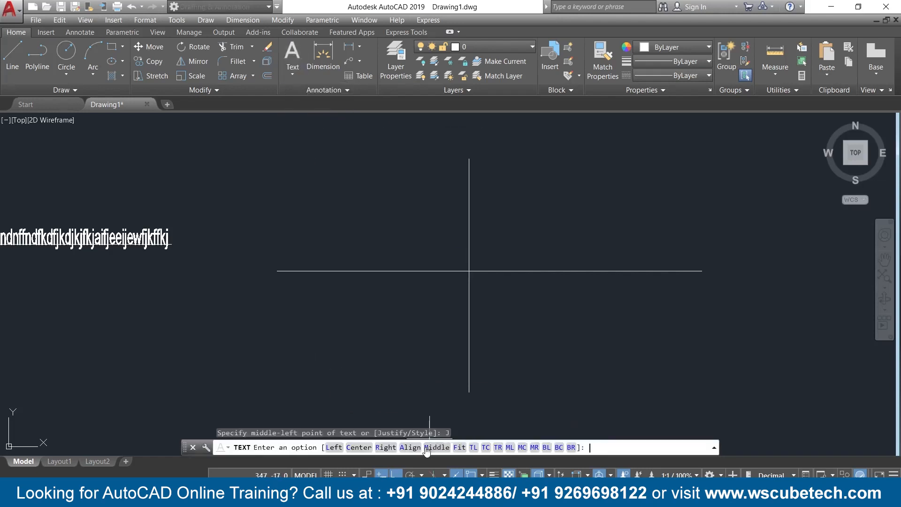
pyautogui.click(559, 447)
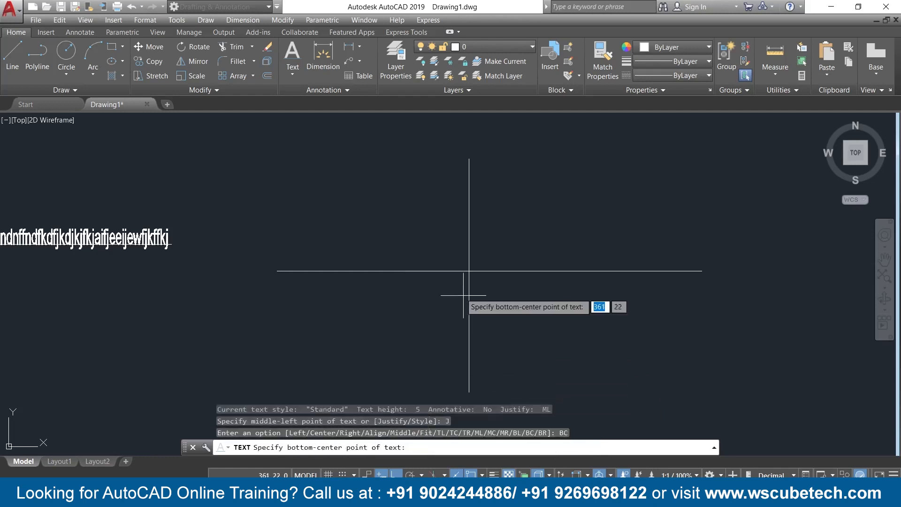
pyautogui.click(469, 271)
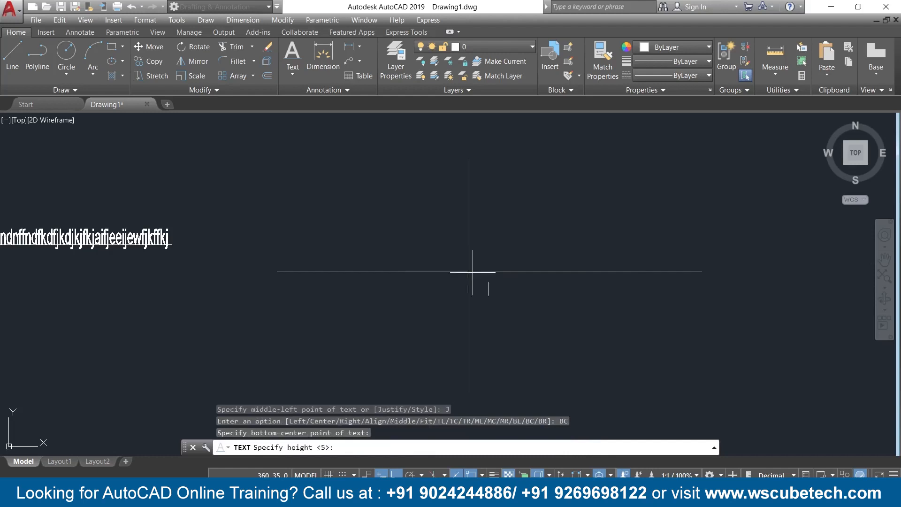
pyautogui.write('fd')
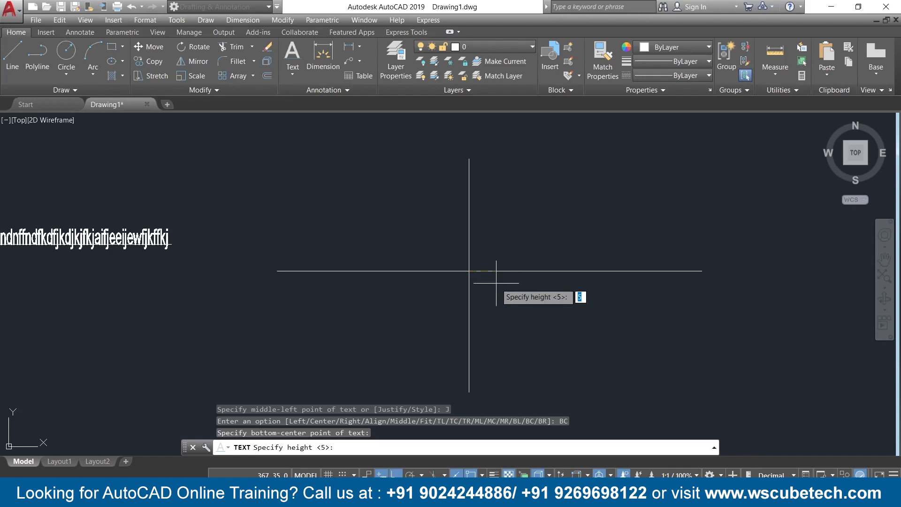
pyautogui.press('Return')
pyautogui.press('Return')
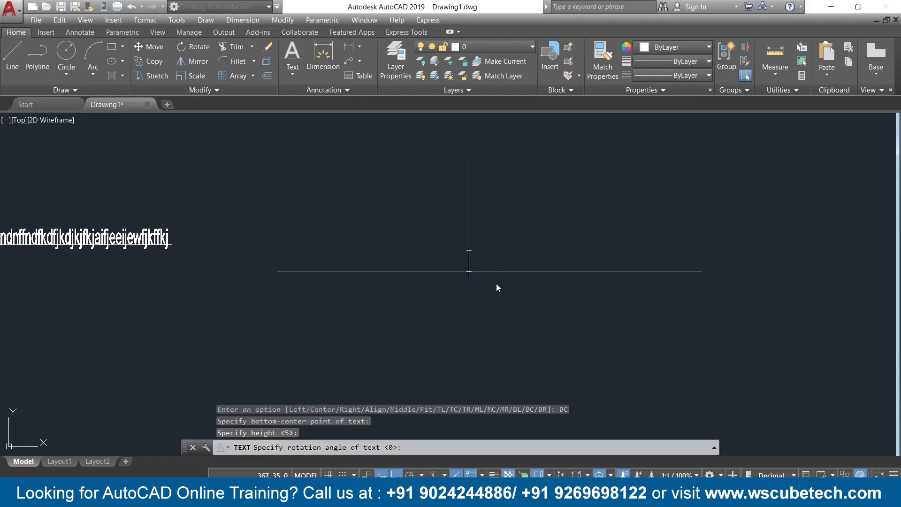
pyautogui.write('ddasdakjsdajdajdadjdjds')
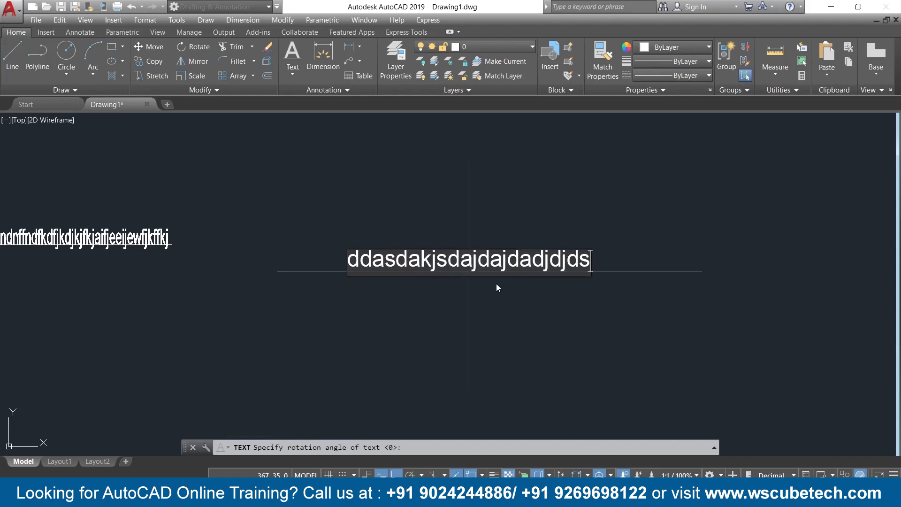
pyautogui.write('ffjadjsajk')
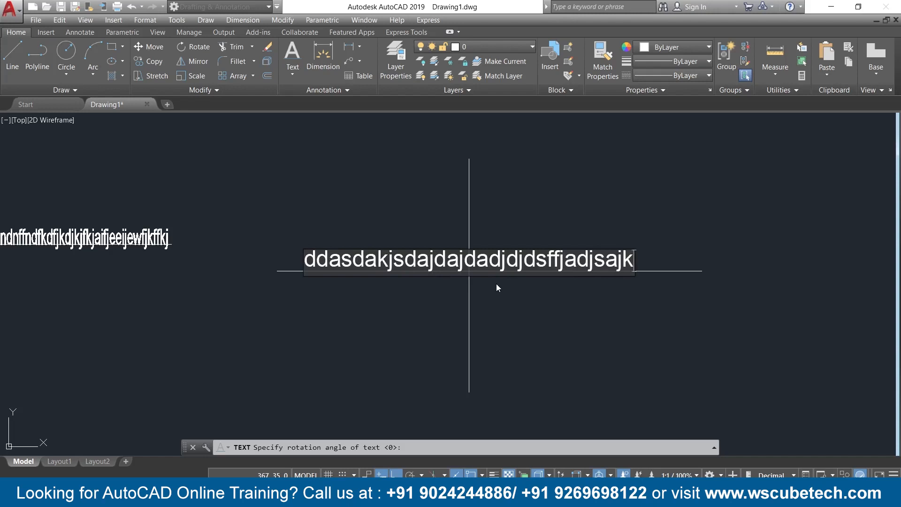
# Shorten the bottom-center text to "ddasdakjsd".
pyautogui.press('BackSpace')
pyautogui.press('BackSpace')
pyautogui.press('BackSpace')
pyautogui.press('BackSpace')
pyautogui.press('BackSpace')
pyautogui.press('BackSpace')
pyautogui.press('BackSpace')
pyautogui.press('BackSpace')
pyautogui.press('BackSpace')
pyautogui.press('BackSpace')
pyautogui.press('BackSpace')
pyautogui.press('BackSpace')
pyautogui.press('BackSpace')
pyautogui.press('BackSpace')
pyautogui.press('BackSpace')
pyautogui.press('BackSpace')
pyautogui.press('BackSpace')
pyautogui.press('BackSpace')
pyautogui.press('BackSpace')
pyautogui.press('BackSpace')
pyautogui.press('BackSpace')
pyautogui.press('BackSpace')
pyautogui.press('BackSpace')
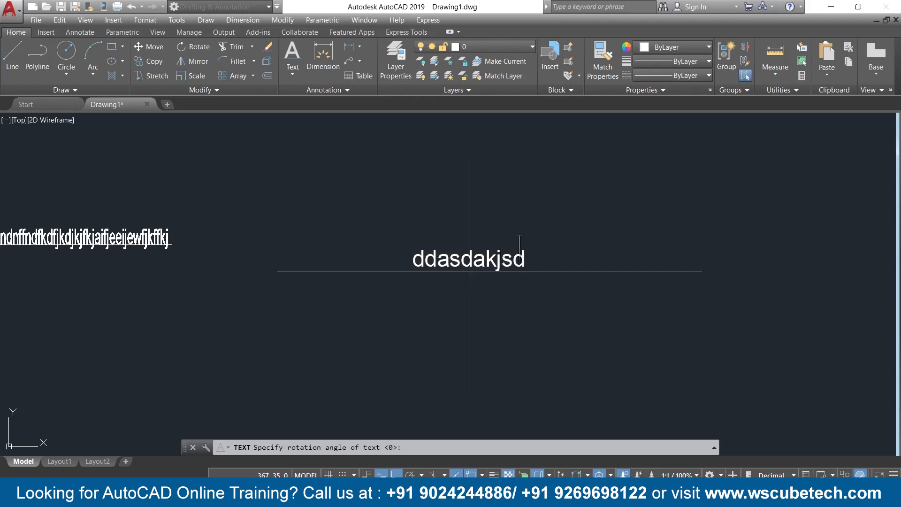
# Finish the Text command and delete the bottom-center text at the crossing lines.
pyautogui.press('Escape')
pyautogui.click(516, 257)
pyautogui.press('Delete')
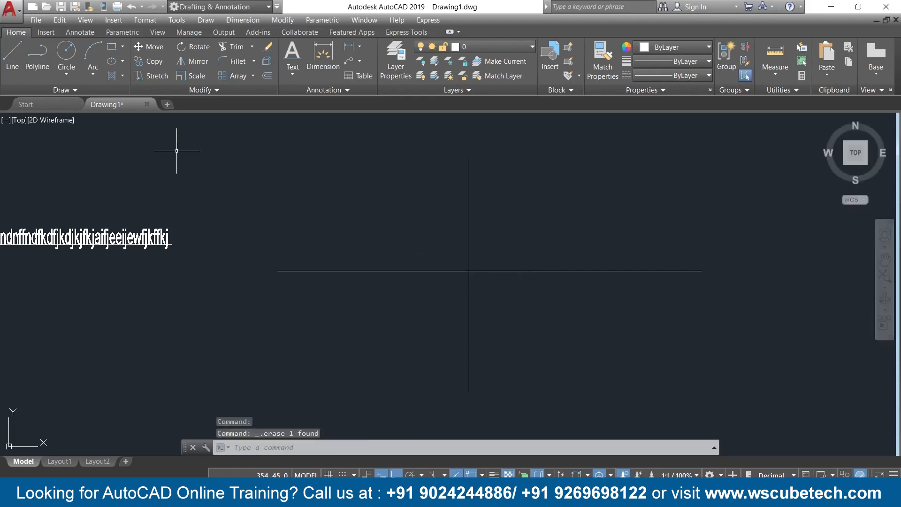
# Place left-justified single-line text "autocad" at the crossing lines' intersection, with height 5 and rotation 60, and finish the Text command.
pyautogui.click(292, 70)
pyautogui.click(295, 114)
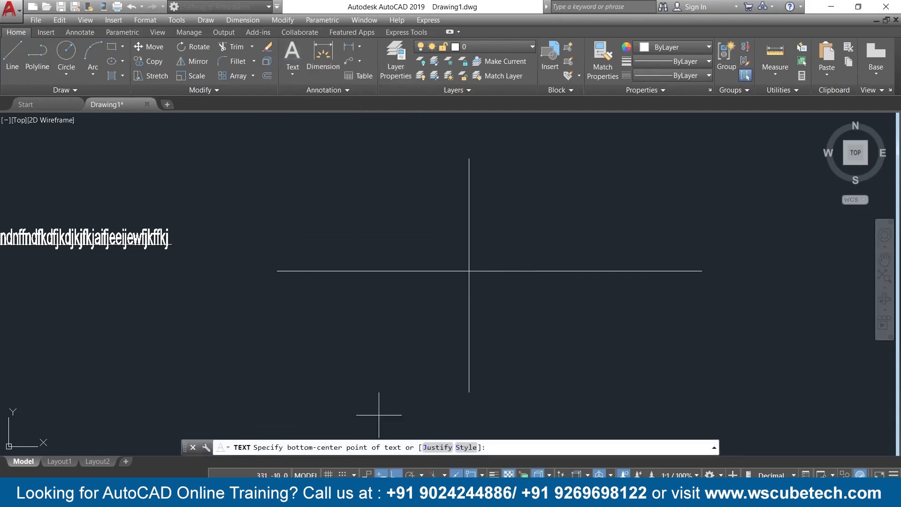
pyautogui.click(438, 447)
pyautogui.click(334, 447)
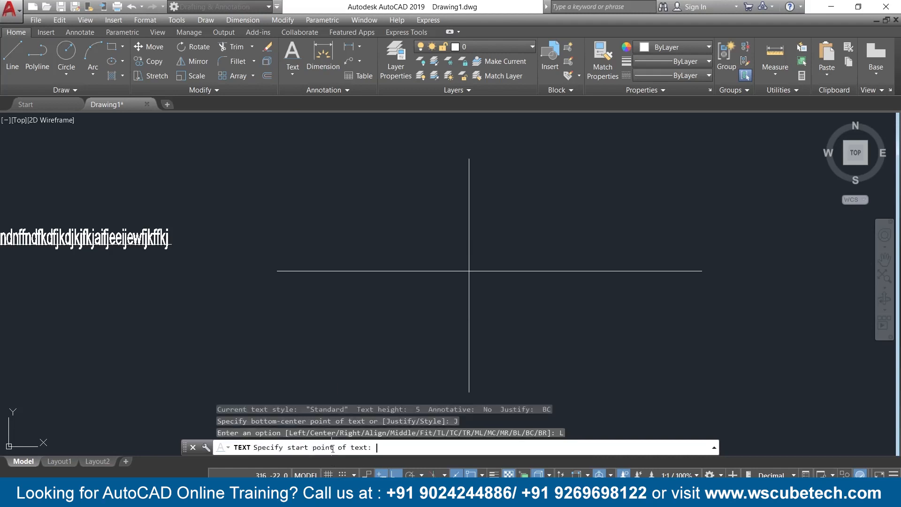
pyautogui.click(468, 270)
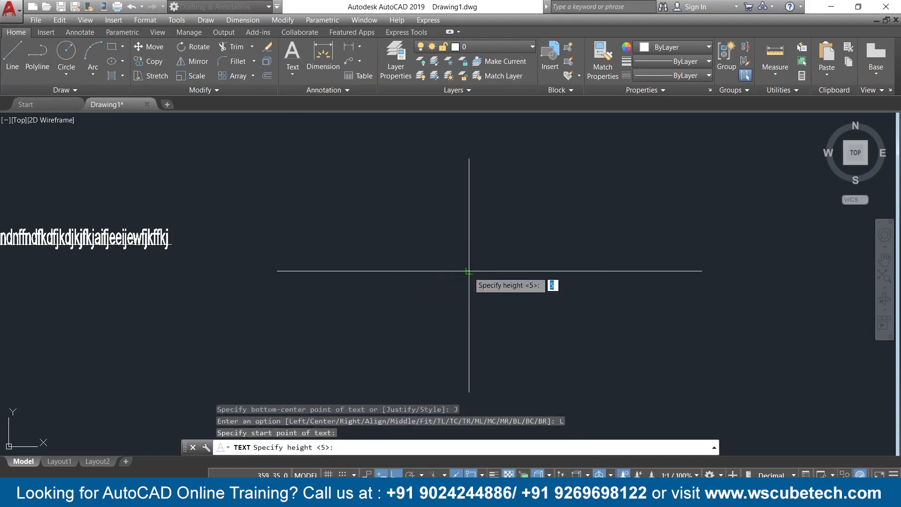
pyautogui.press('Return')
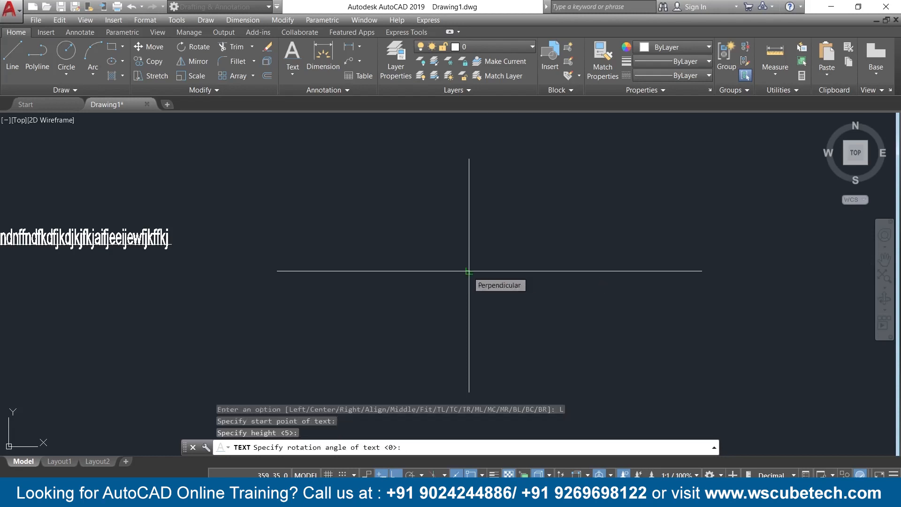
pyautogui.write('60')
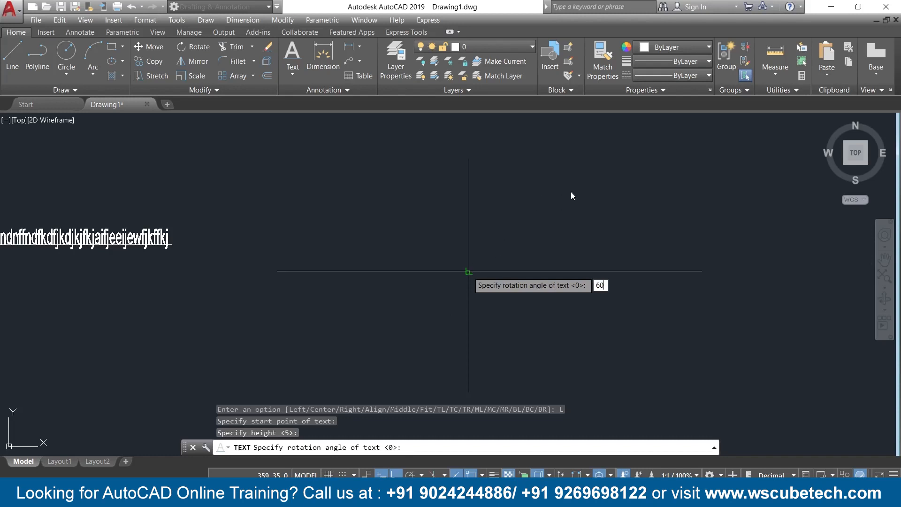
pyautogui.write('60')
pyautogui.press('Return')
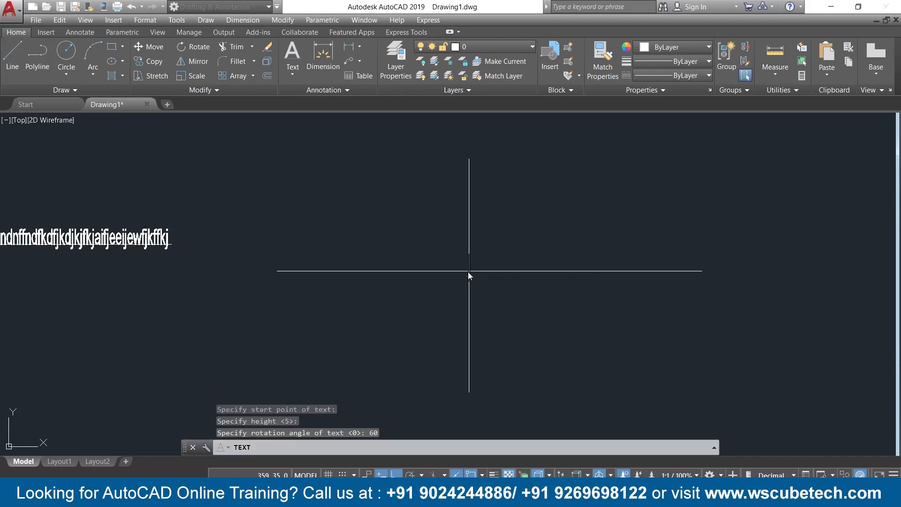
pyautogui.write('autocad')
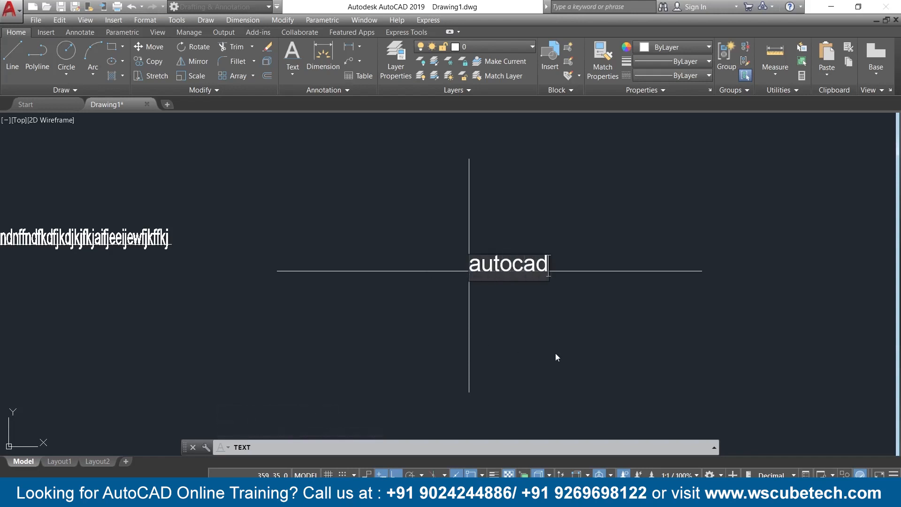
pyautogui.click(583, 352)
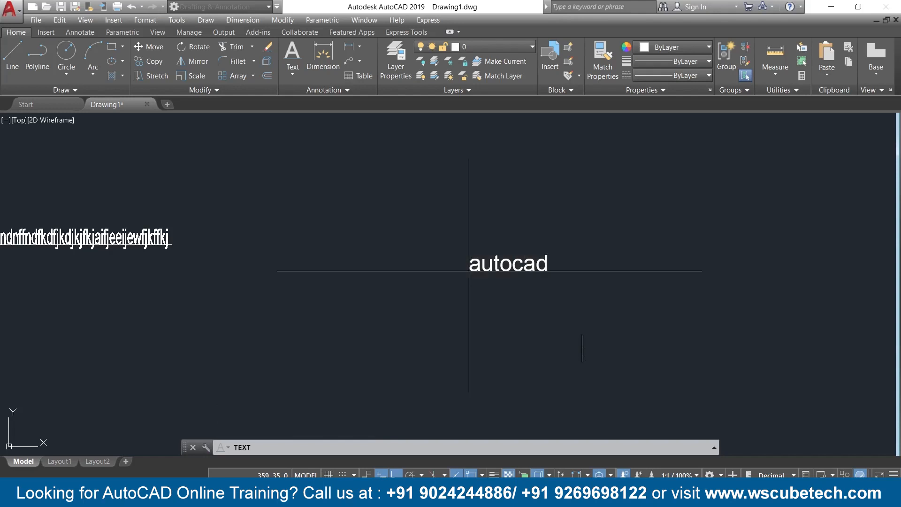
pyautogui.press('Return')
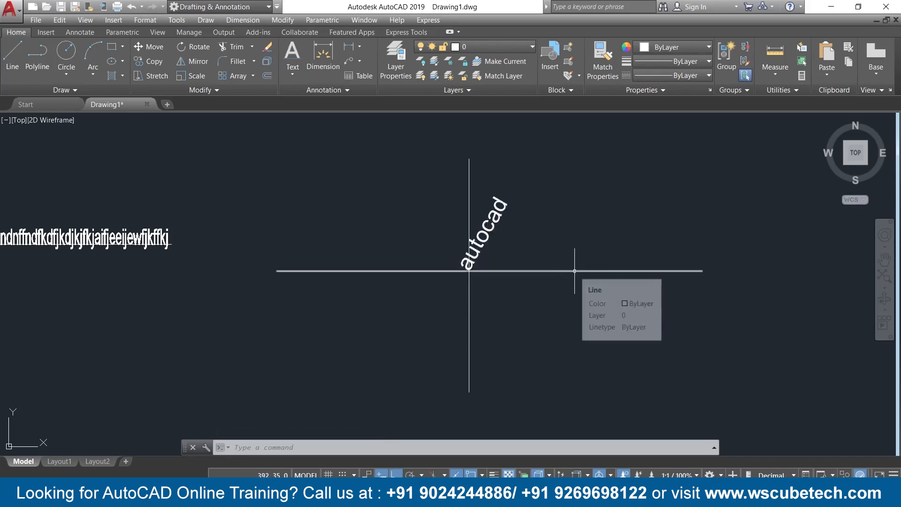
# Review the sample texts, view the Style option of the single-line Text command and cancel the command.
pyautogui.moveTo(563, 354); pyautogui.dragTo(414, 347, button='middle')
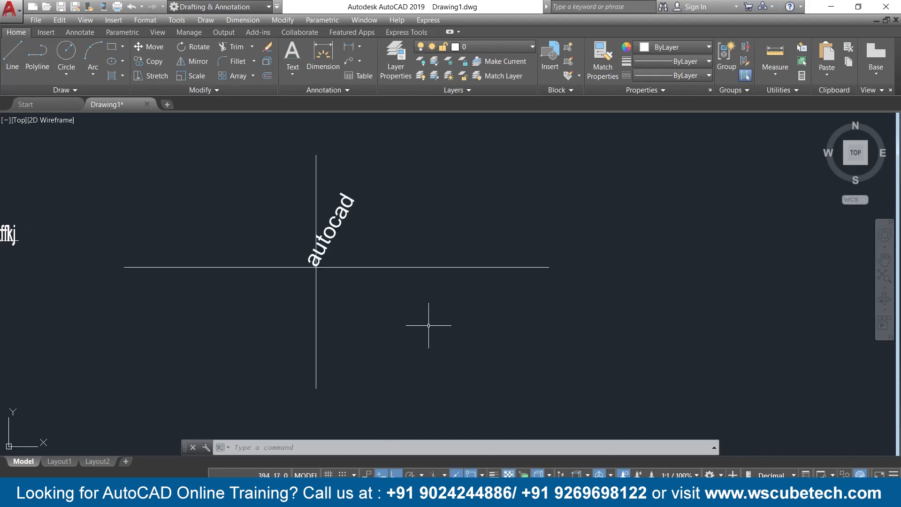
pyautogui.scroll(-2, 428, 325)
pyautogui.moveTo(110, 291)
pyautogui.mouseDown(button='middle')
pyautogui.moveTo(327, 335)
pyautogui.moveTo(432, 316)
pyautogui.mouseUp(button='middle')
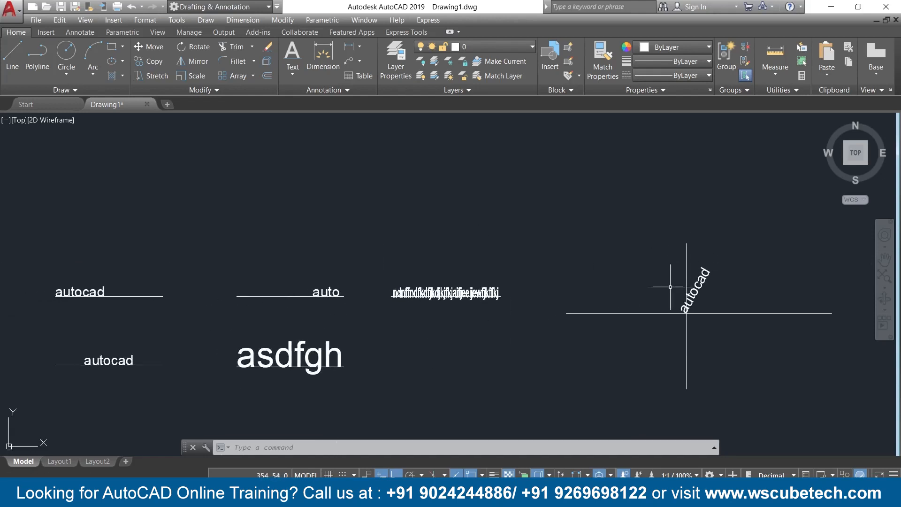
pyautogui.moveTo(627, 294); pyautogui.dragTo(336, 268, button='middle')
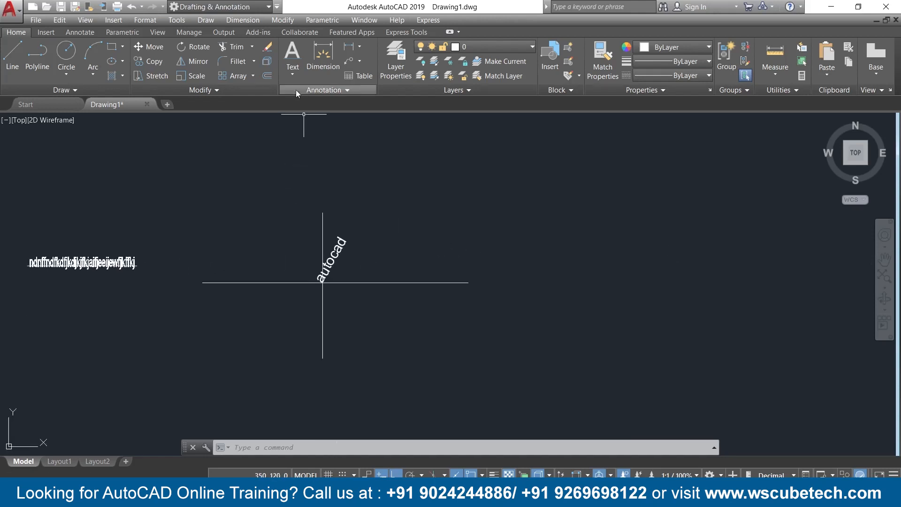
pyautogui.click(295, 77)
pyautogui.click(310, 117)
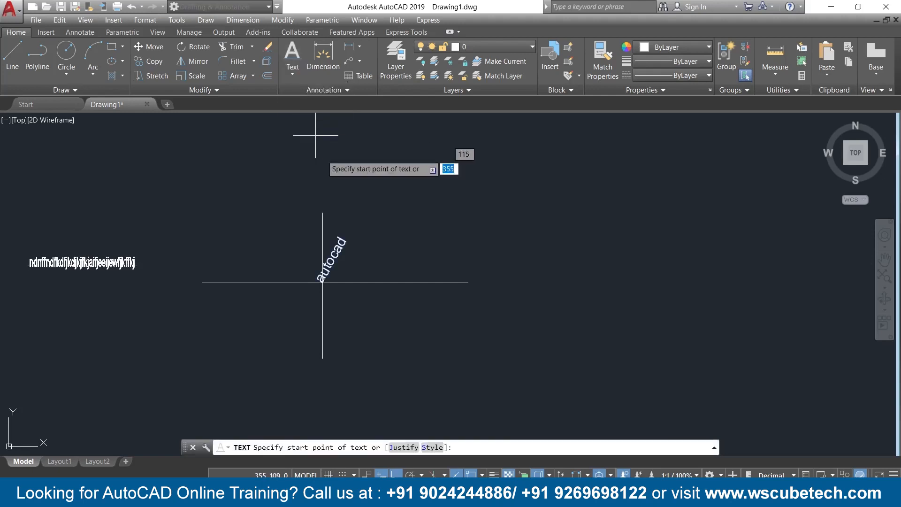
pyautogui.click(435, 447)
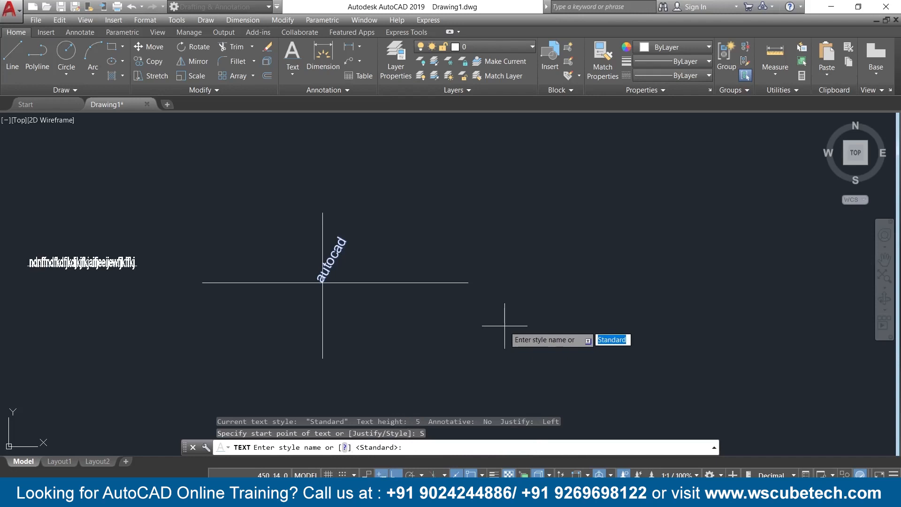
pyautogui.press('Escape')
pyautogui.press('Escape')
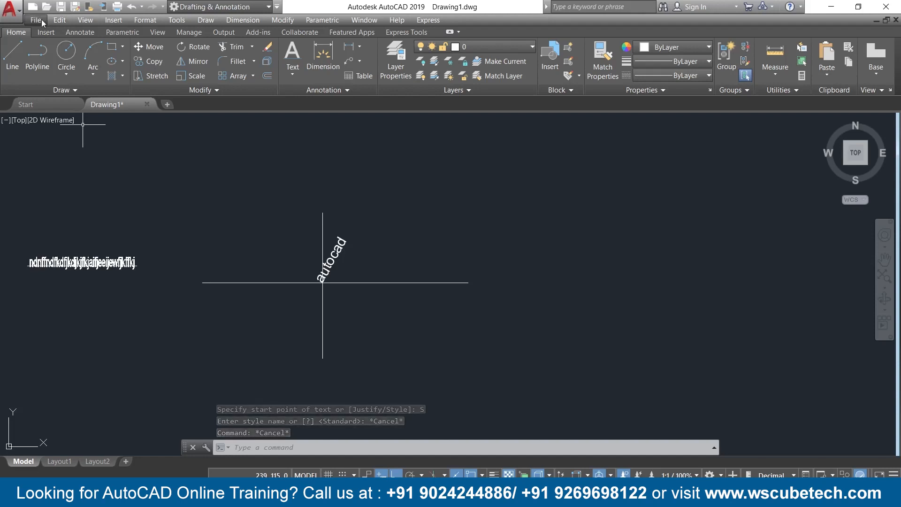
# Start single-line text from the Annotate tools, view its Style option again and cancel the command.
pyautogui.click(75, 35)
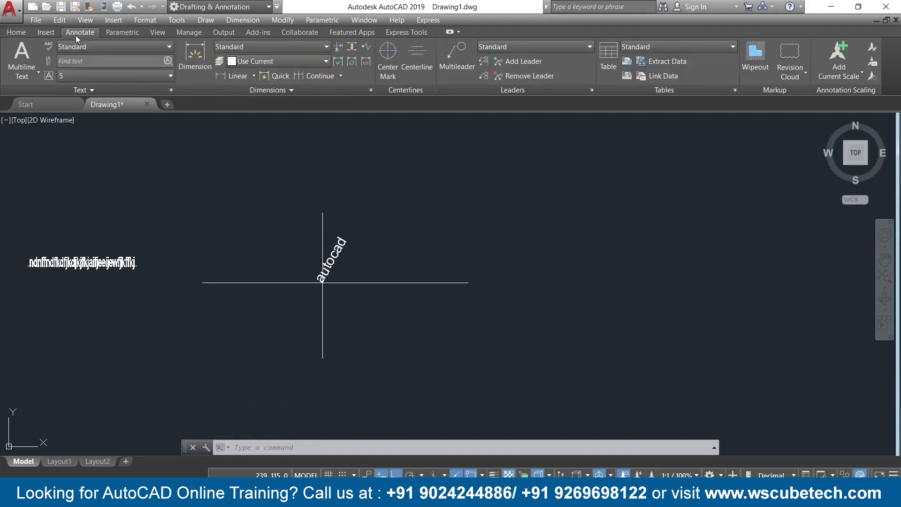
pyautogui.click(84, 90)
pyautogui.click(38, 73)
pyautogui.moveTo(525, 285); pyautogui.dragTo(429, 296, button='middle')
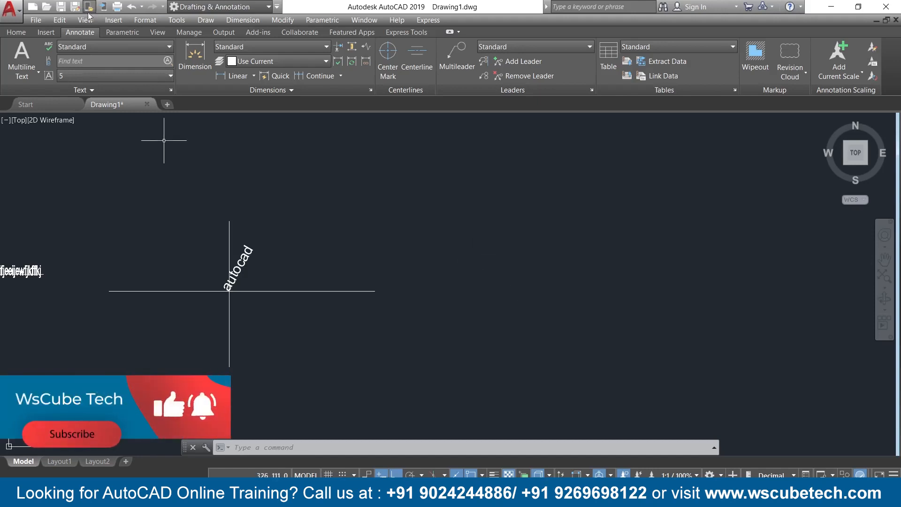
pyautogui.click(28, 75)
pyautogui.click(30, 109)
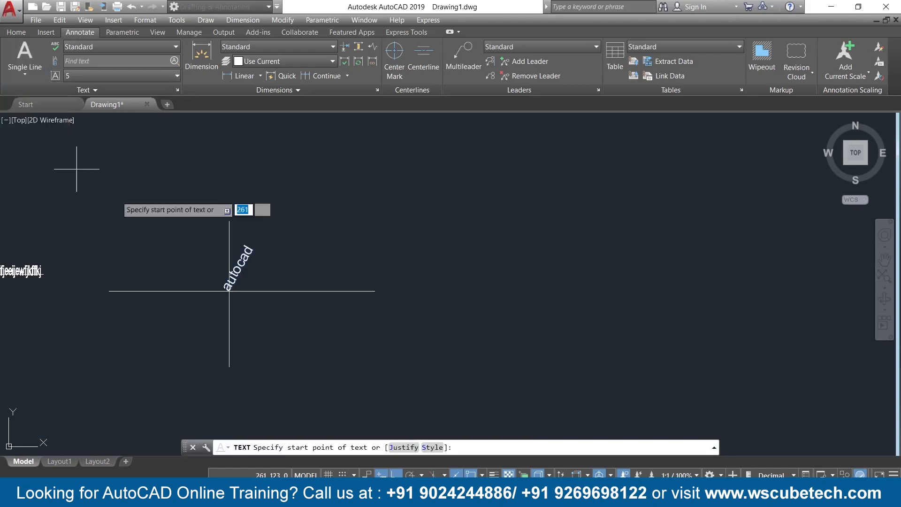
pyautogui.click(432, 448)
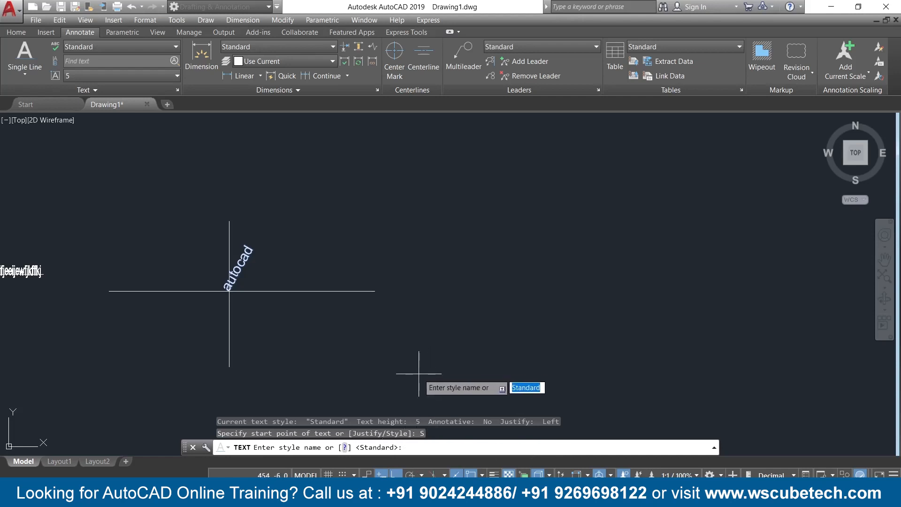
pyautogui.press('Escape')
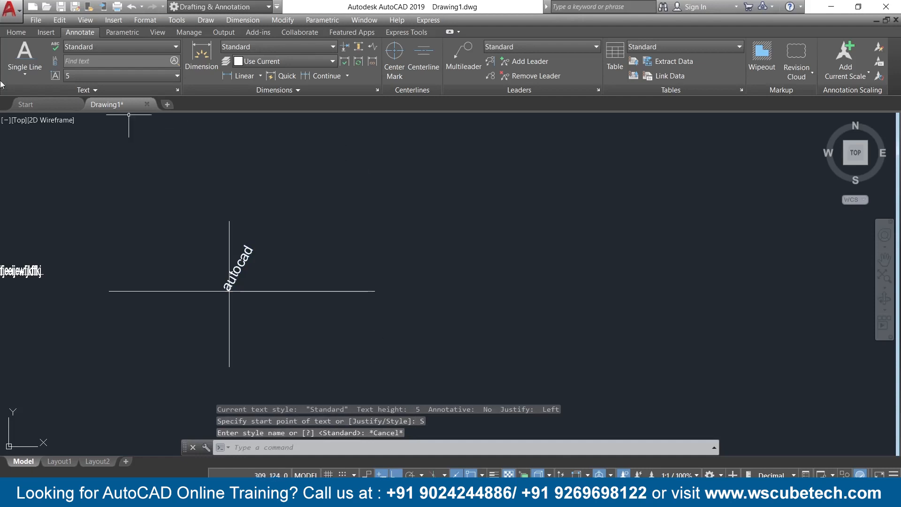
# Place single-line text "fsdjkfskjfk" in the empty area beside the crossing lines, with height 5 and rotation 60, and finish the Text command.
pyautogui.click(24, 73)
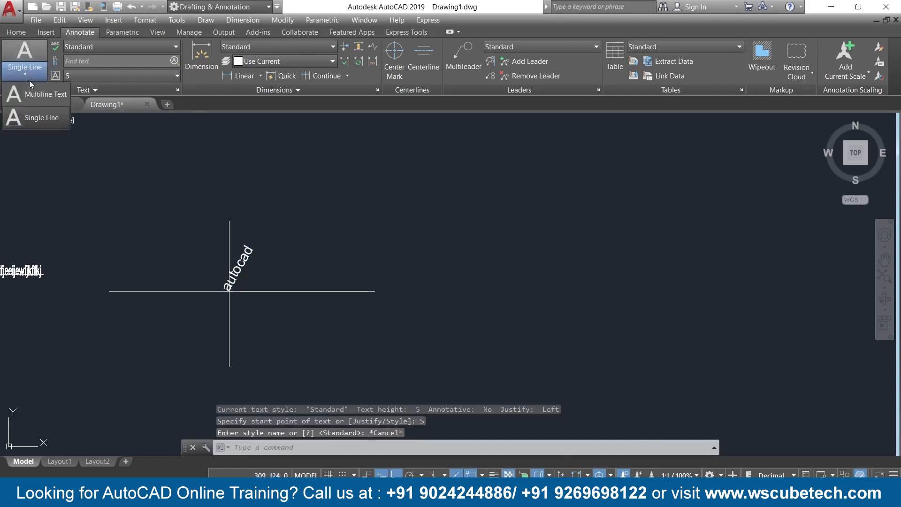
pyautogui.click(24, 114)
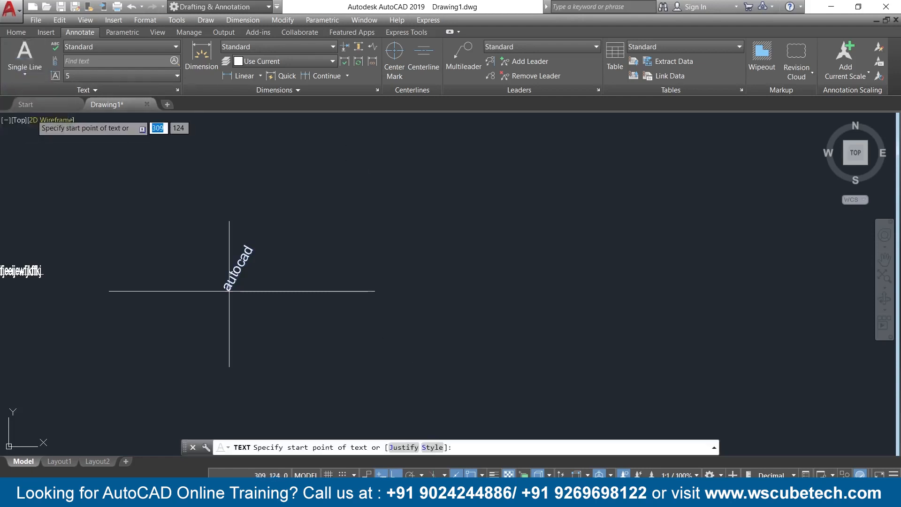
pyautogui.click(468, 222)
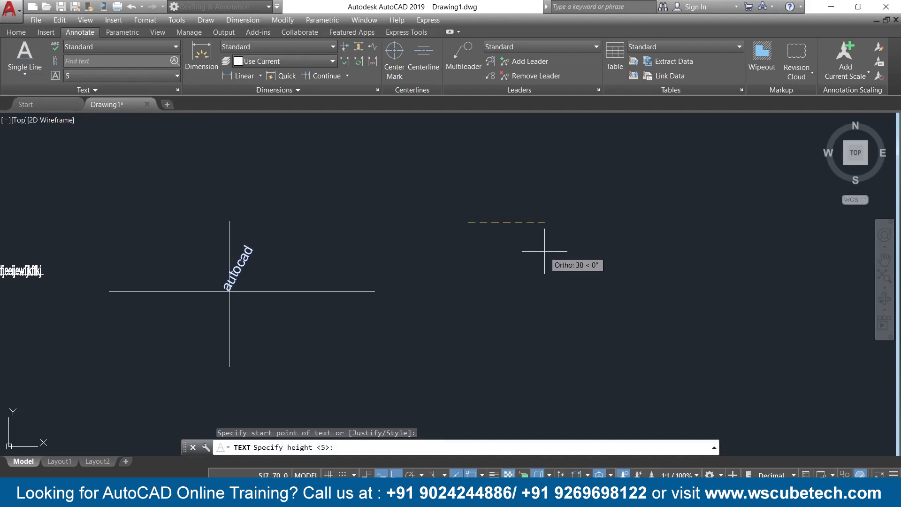
pyautogui.press('Return')
pyautogui.write('0')
pyautogui.press('Return')
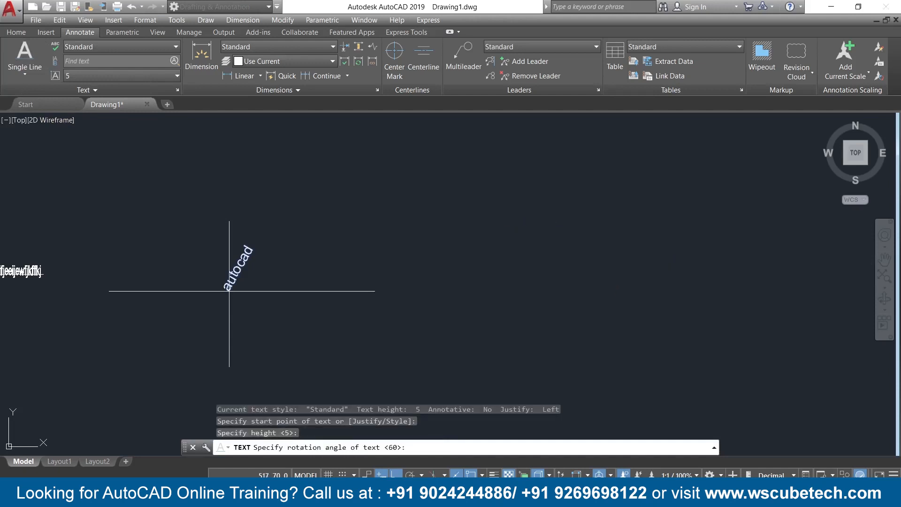
pyautogui.write('fsdjkfskjfk')
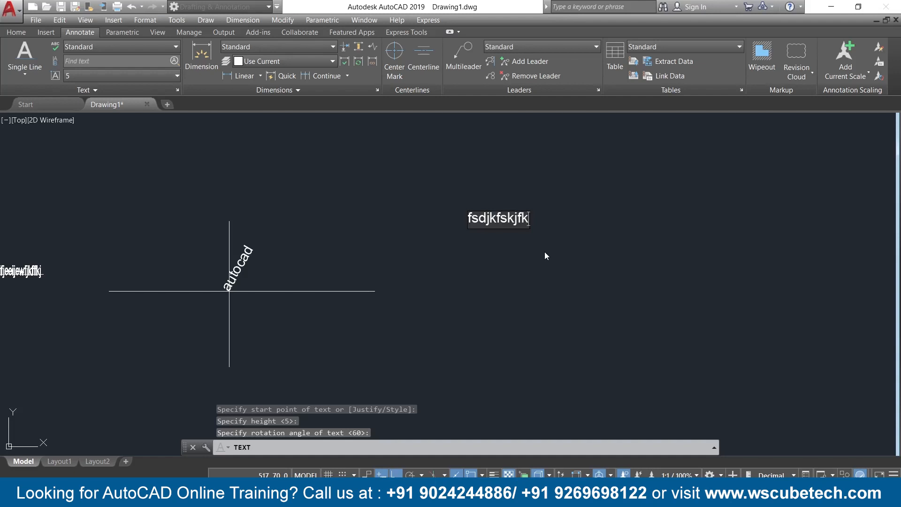
pyautogui.press('Return')
pyautogui.press('Return')
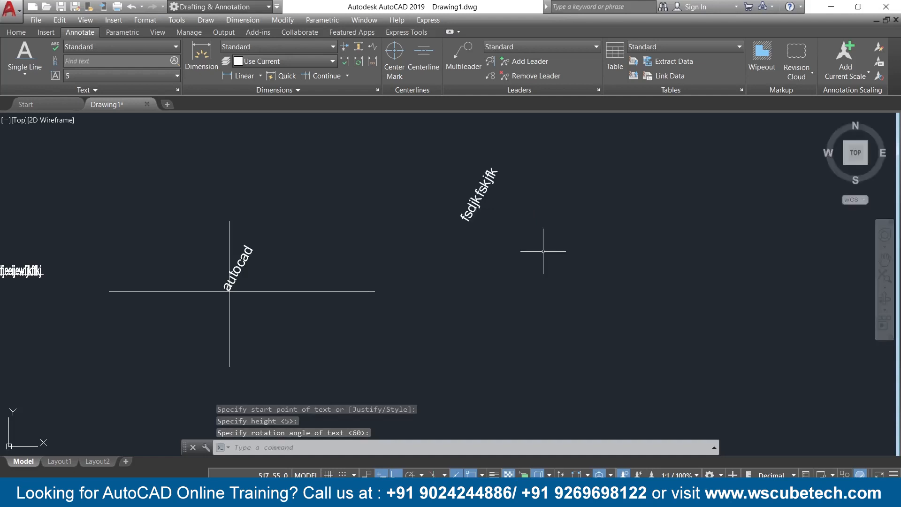
# Change the content of the "fsdjkfskjfk" text to "autocad" and end text editing.
pyautogui.click(481, 188)
pyautogui.doubleClick(481, 189)
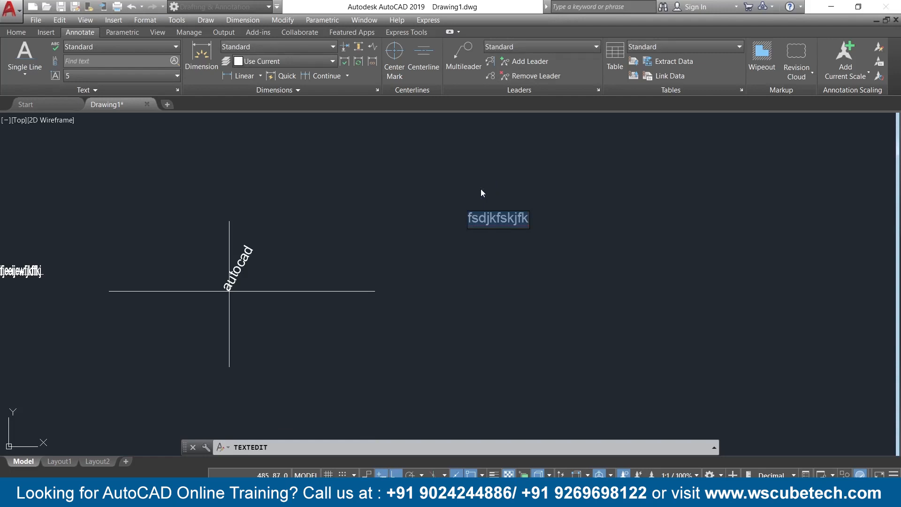
pyautogui.write('auto')
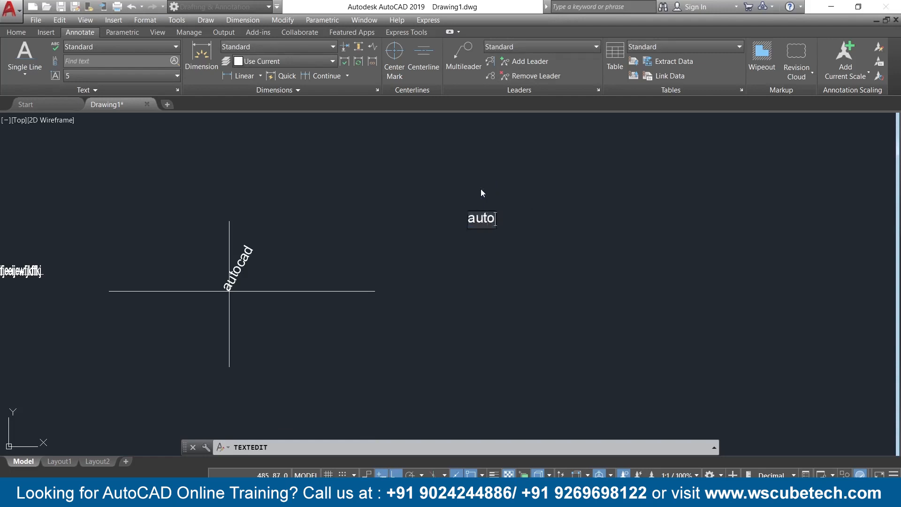
pyautogui.write('cad')
pyautogui.press('Return')
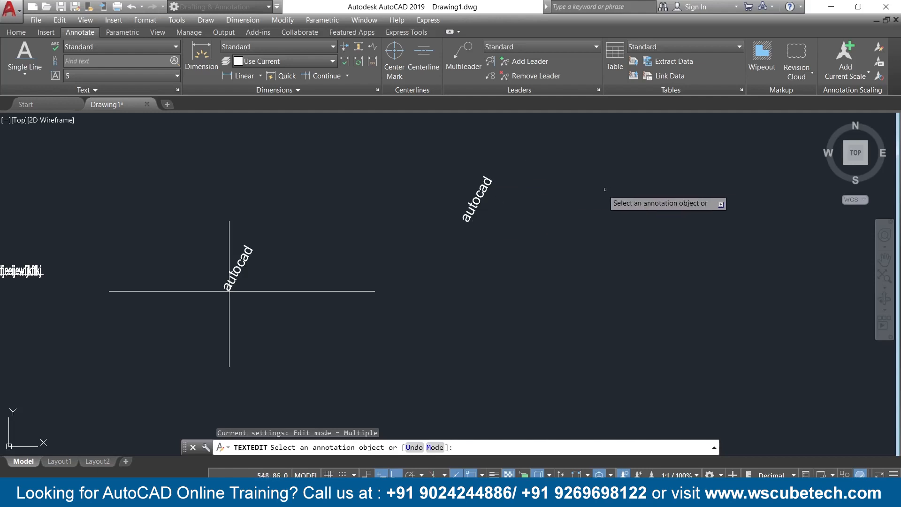
pyautogui.press('Escape')
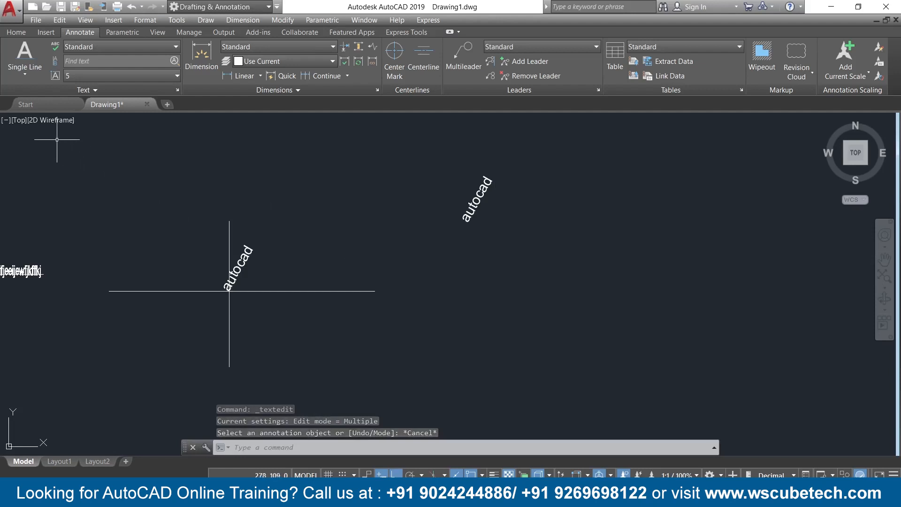
# View the available text types in the Annotate tools, close the list and switch to the Single-line Text presentation slide.
pyautogui.click(35, 71)
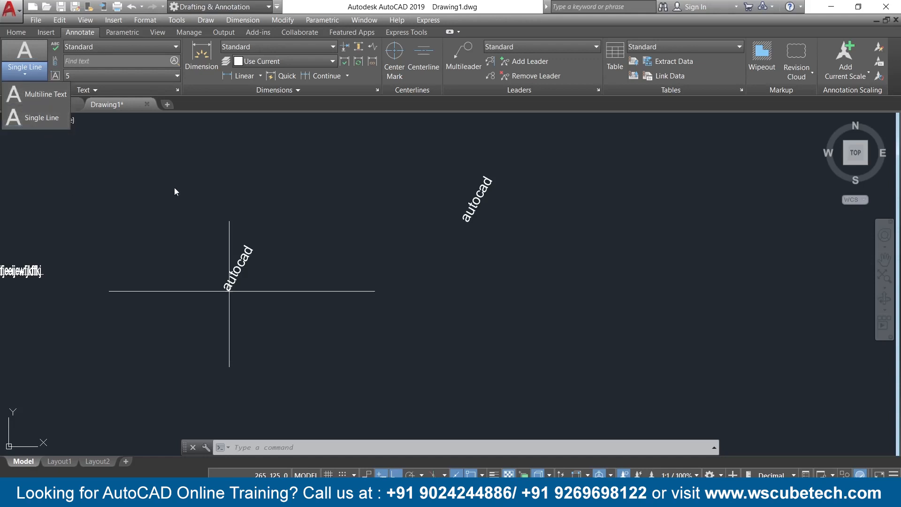
pyautogui.press('Escape')
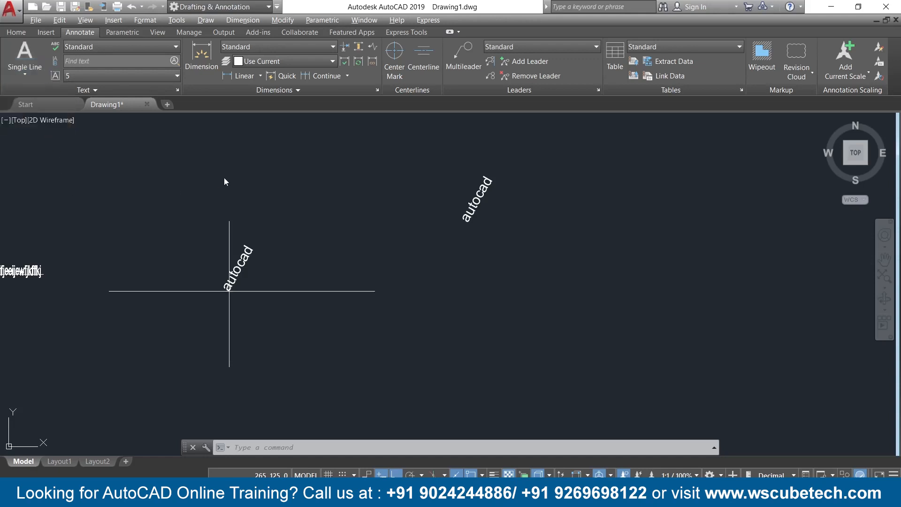
pyautogui.hotkey('alt', 'Tab')
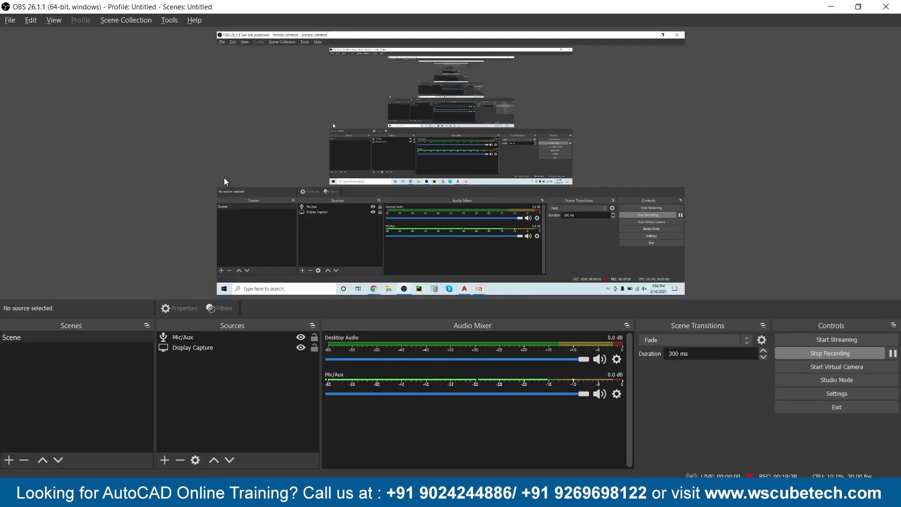
pyautogui.hotkey('alt', 'Tab')
pyautogui.hotkey('alt', 'Tab')
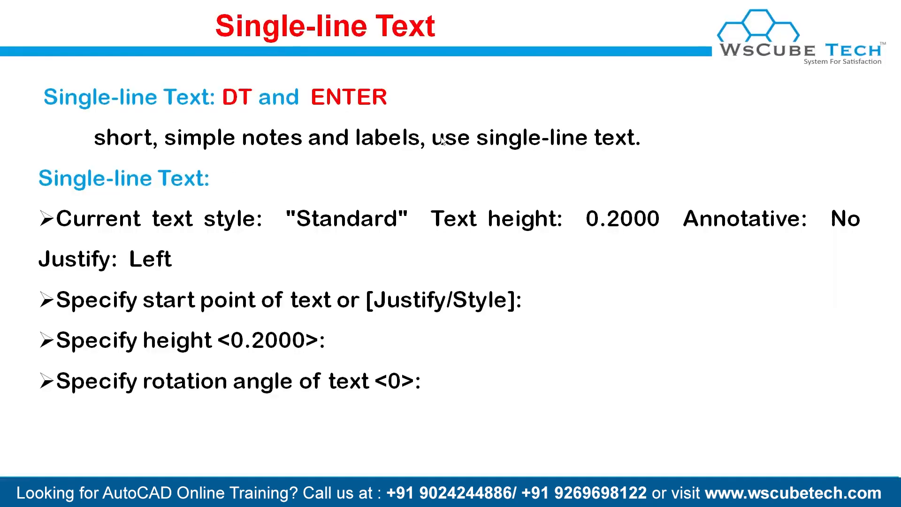